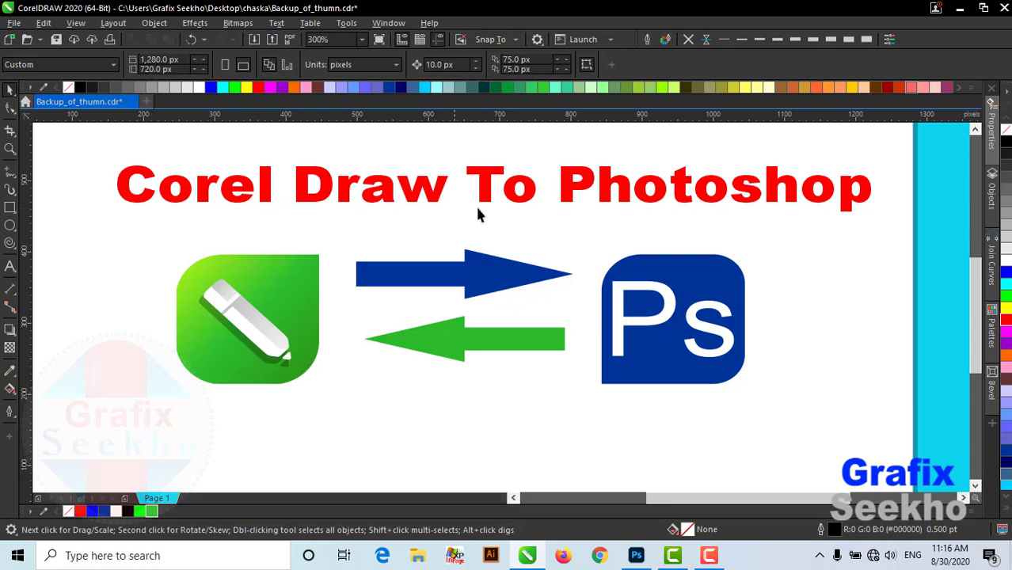
left_click(235, 291)
left_click(691, 299)
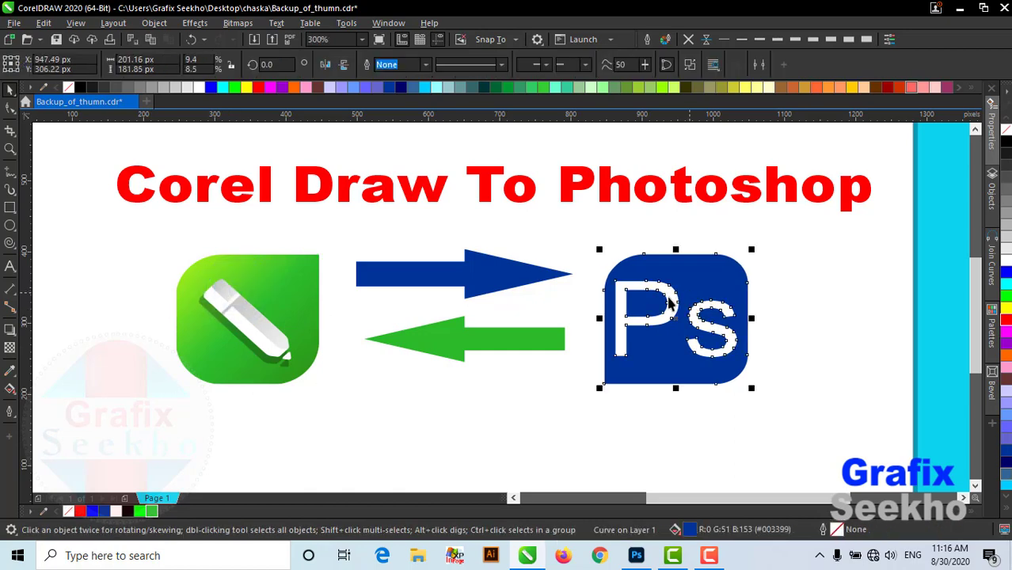
left_click(495, 336)
left_click(206, 321)
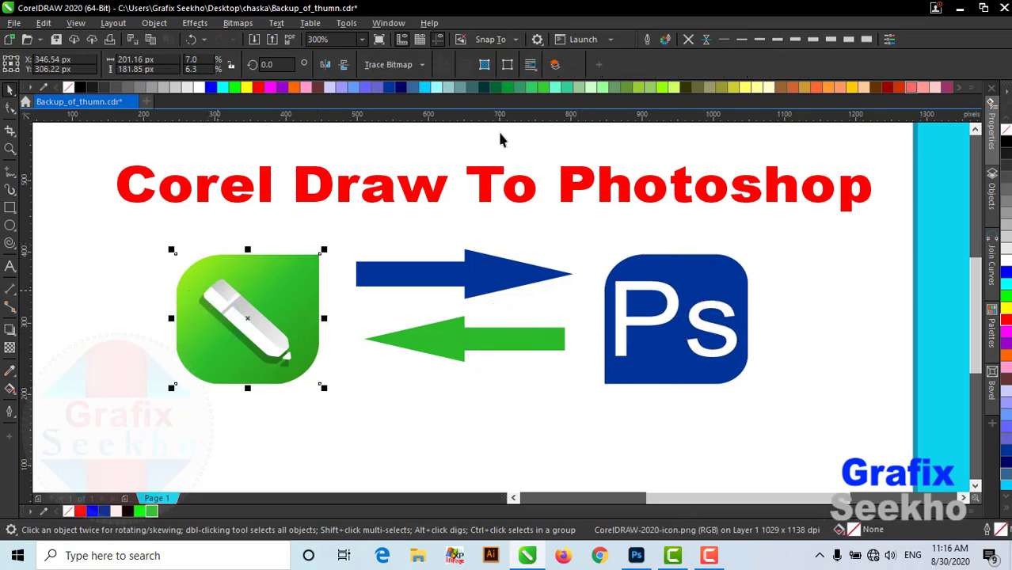
- Extract the MACRO PSDtoCorelDraw zip archive on the desktop into its own MACRO PSDtoCorelDraw folder
left_click(958, 10)
left_click(972, 36)
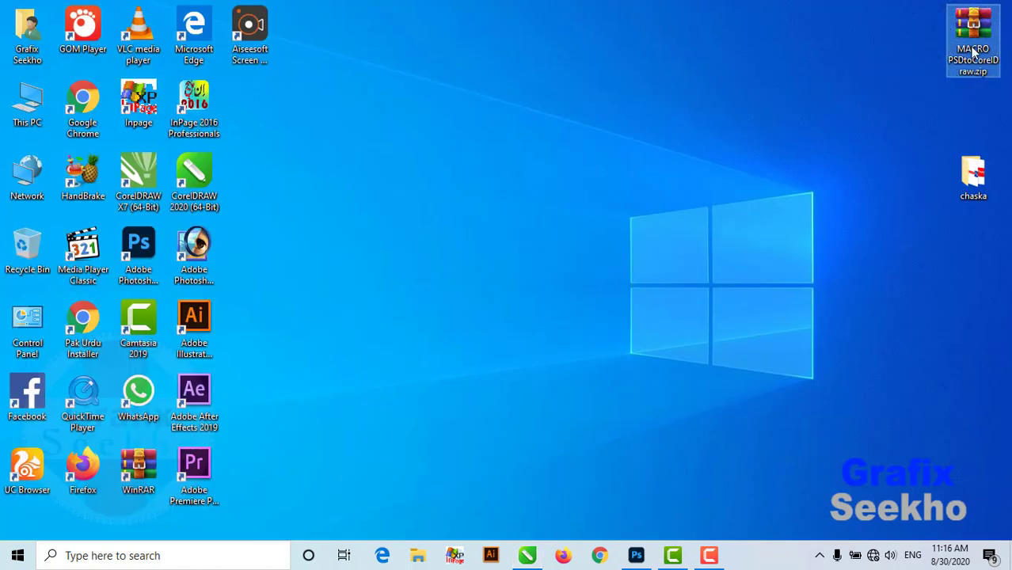
right_click(967, 34)
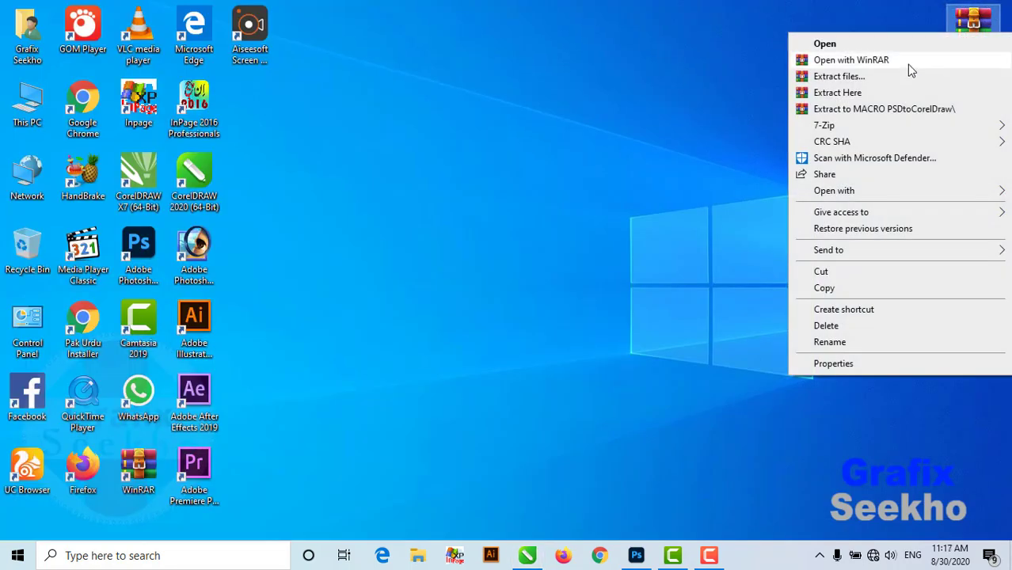
left_click(870, 110)
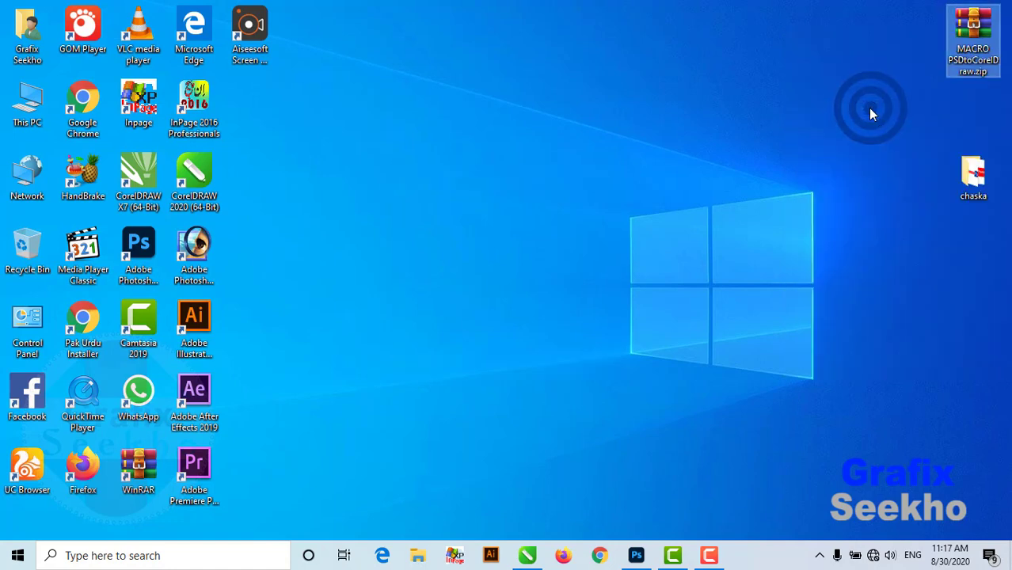
left_click_drag(237, 102, 901, 73)
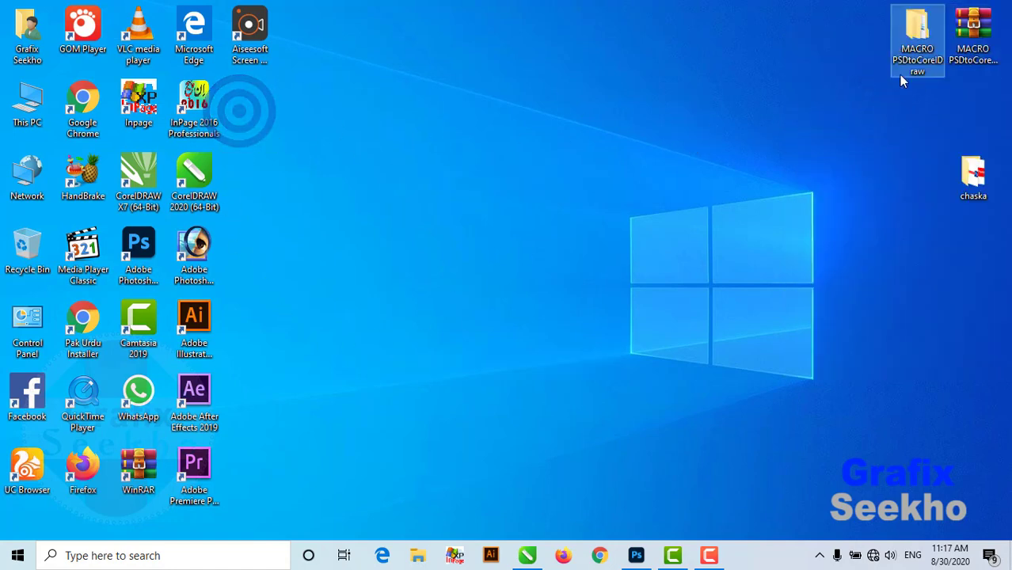
- Copy the PSDtoCorelDraw.gms file from the inner folder of the extracted MACRO PSDtoCorelDraw folder
double_click(918, 27)
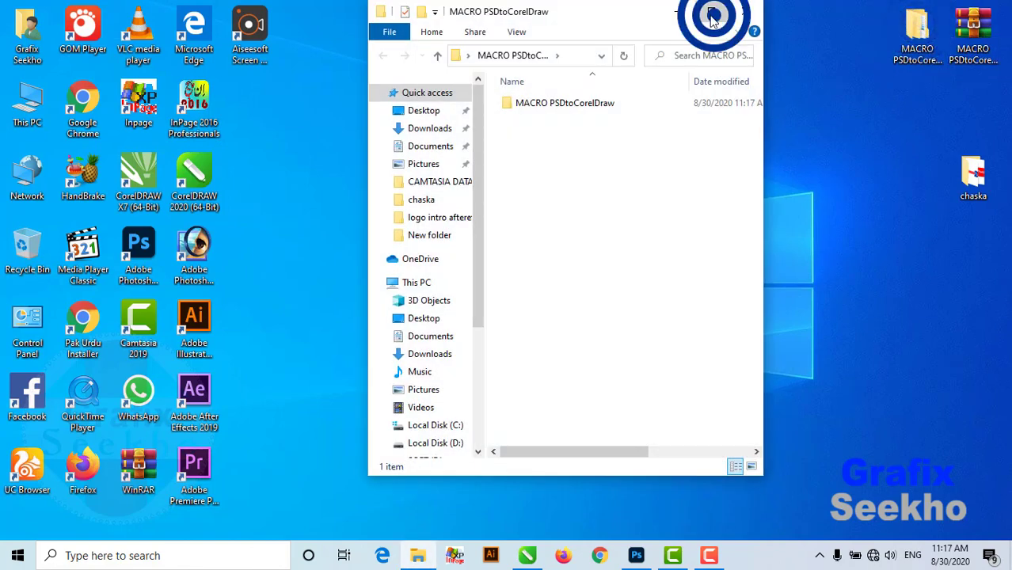
left_click(712, 13)
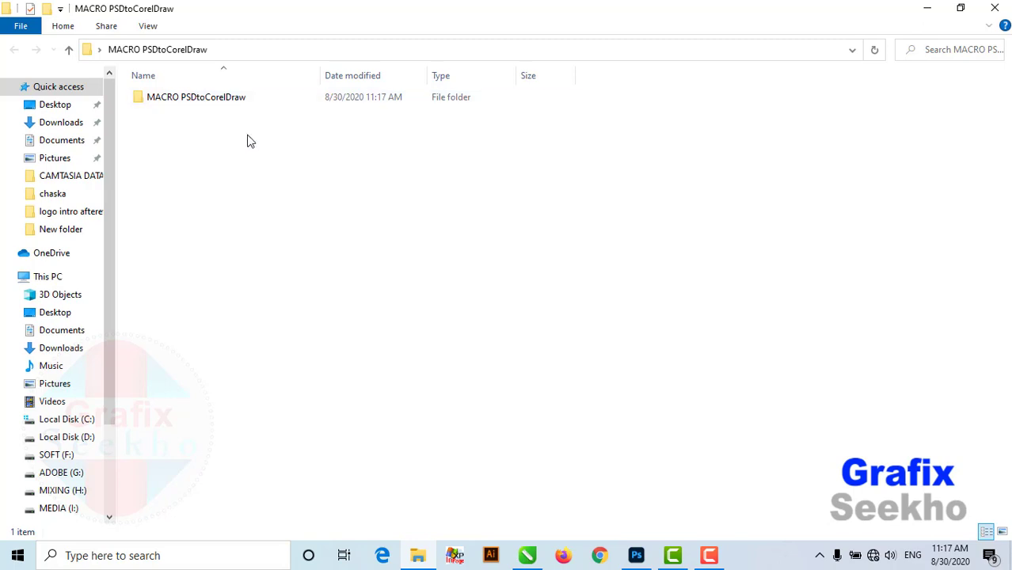
double_click(226, 98)
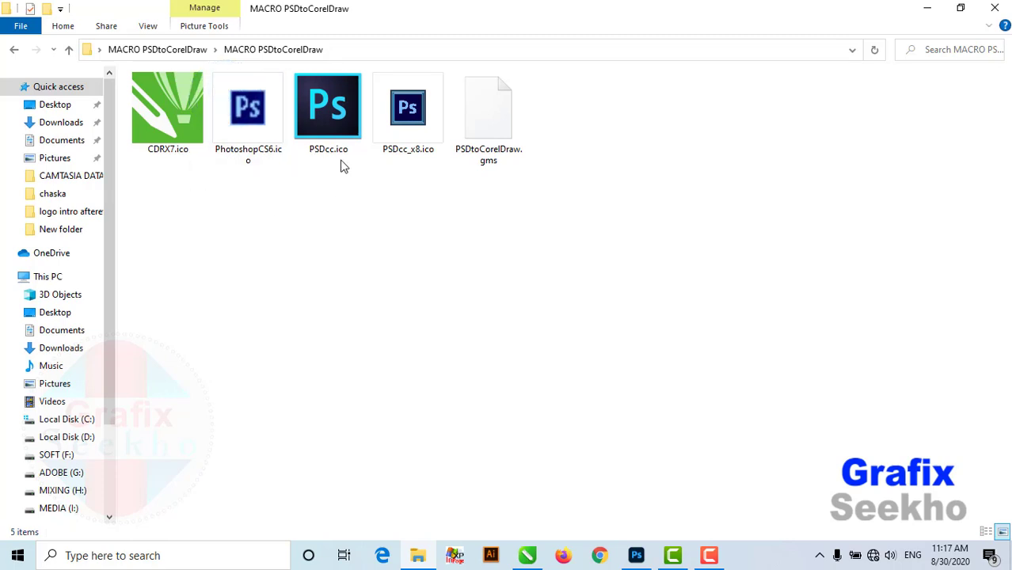
left_click(478, 129)
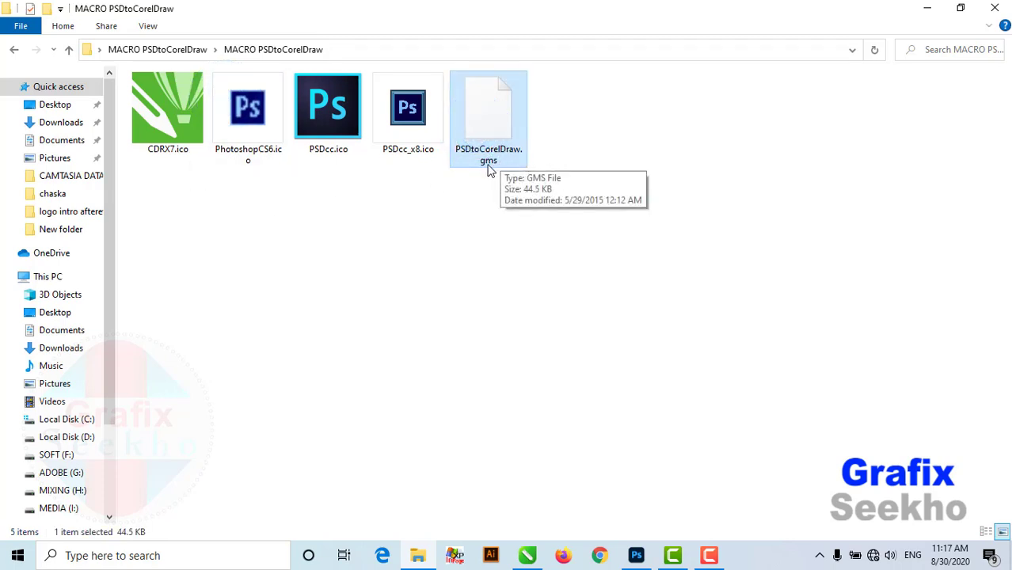
right_click(488, 118)
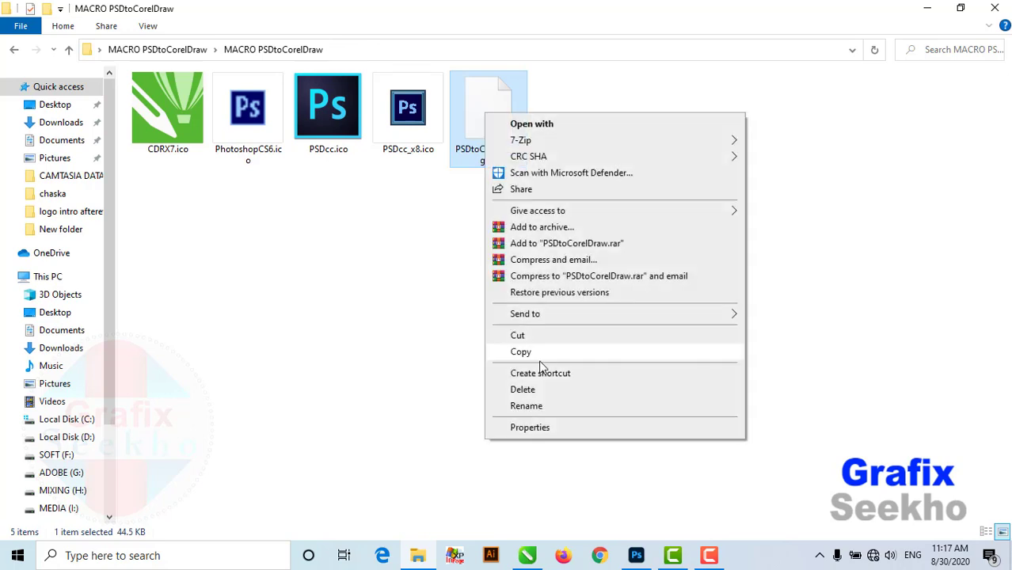
left_click(536, 349)
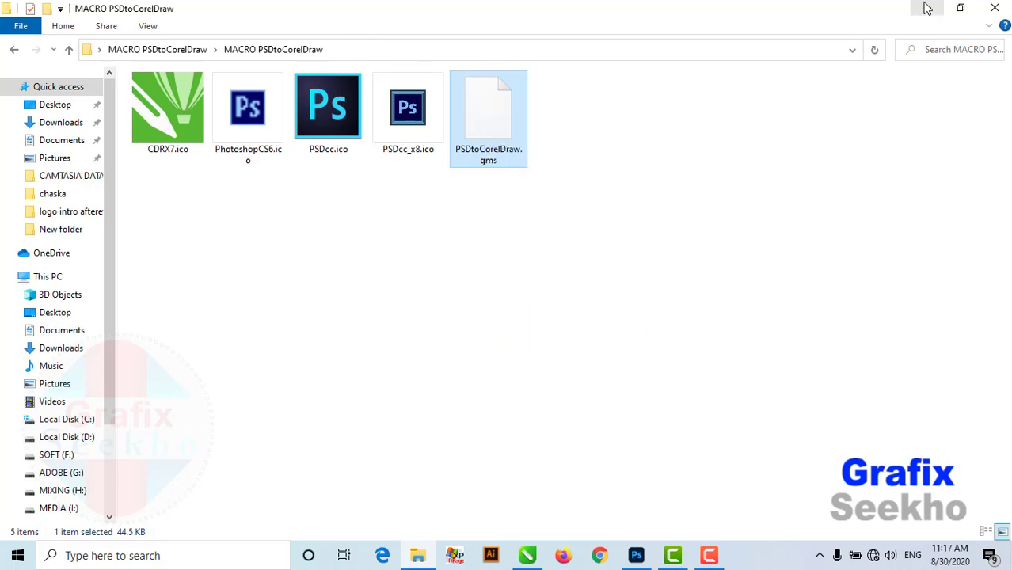
- In a new File Explorer window, go to the Draw folder of CorelDRAW Graphics Suite X7 under Program Files\Corel on Local Disk (C:)
right_click(48, 277)
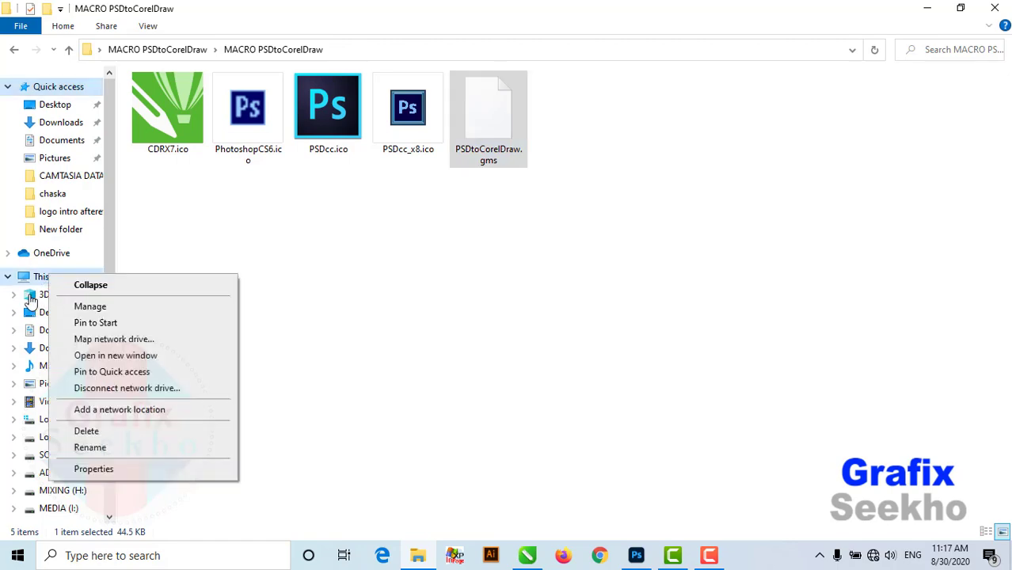
left_click(127, 355)
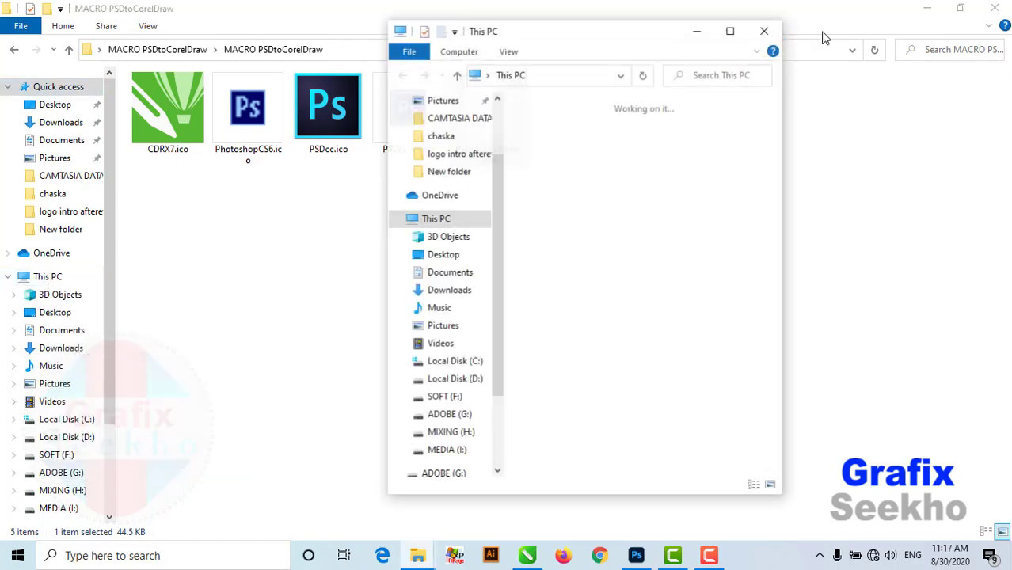
left_click(730, 31)
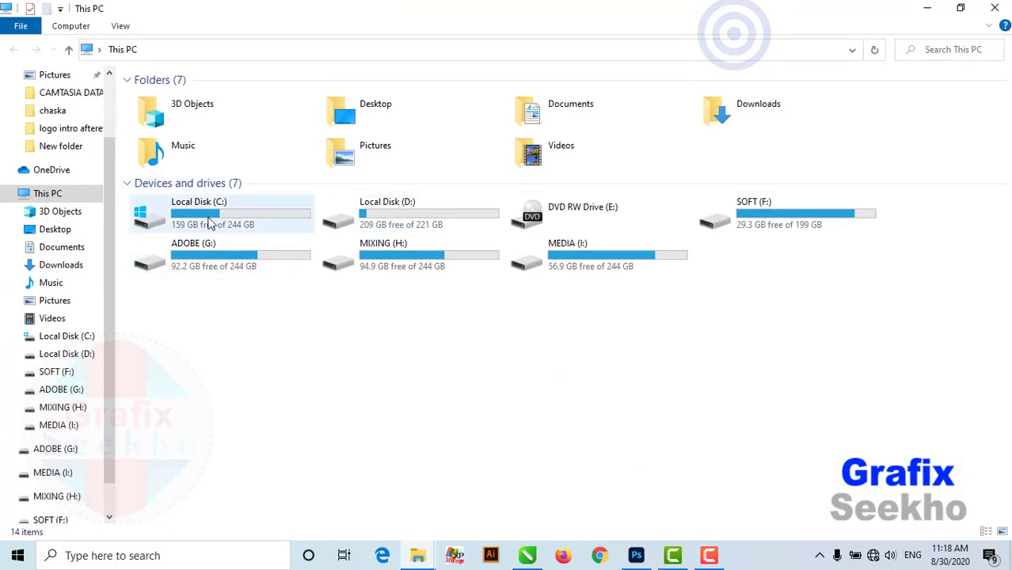
double_click(213, 219)
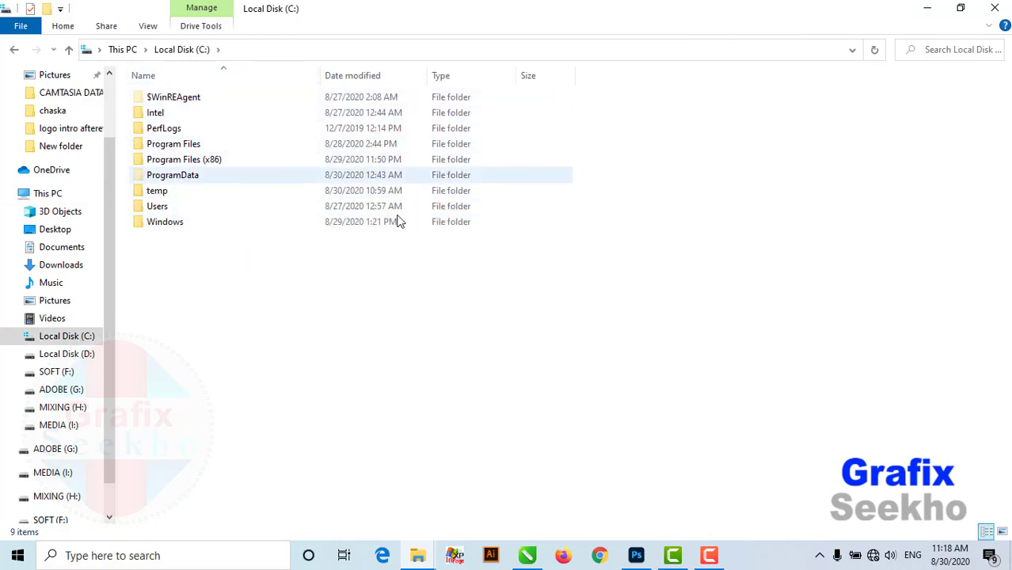
double_click(188, 145)
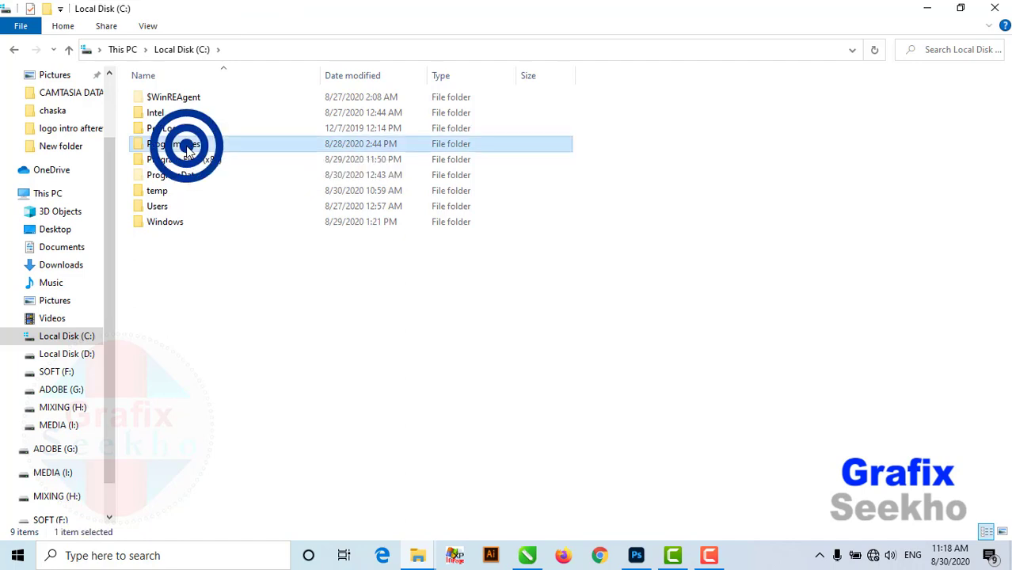
left_click(69, 51)
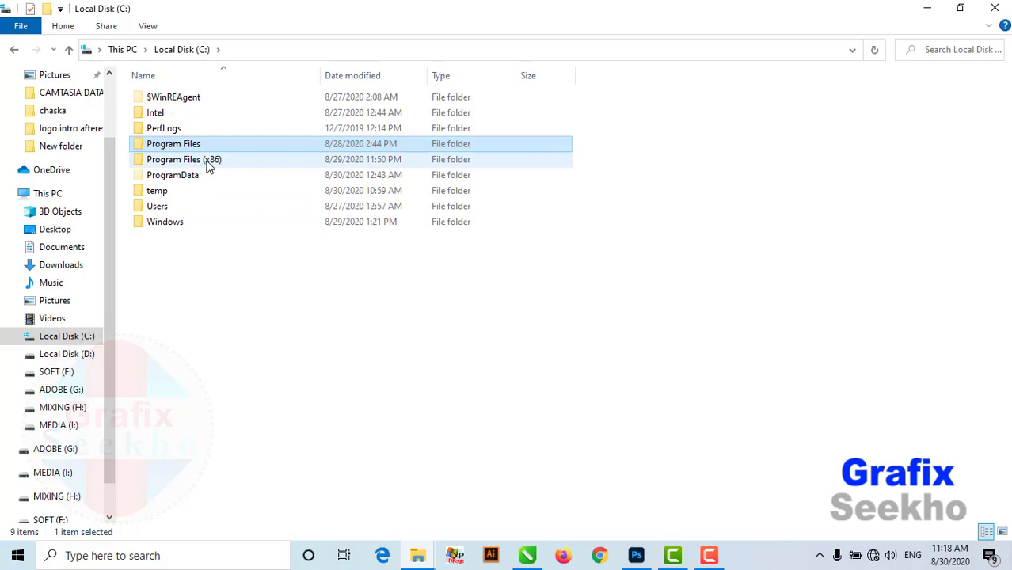
double_click(174, 149)
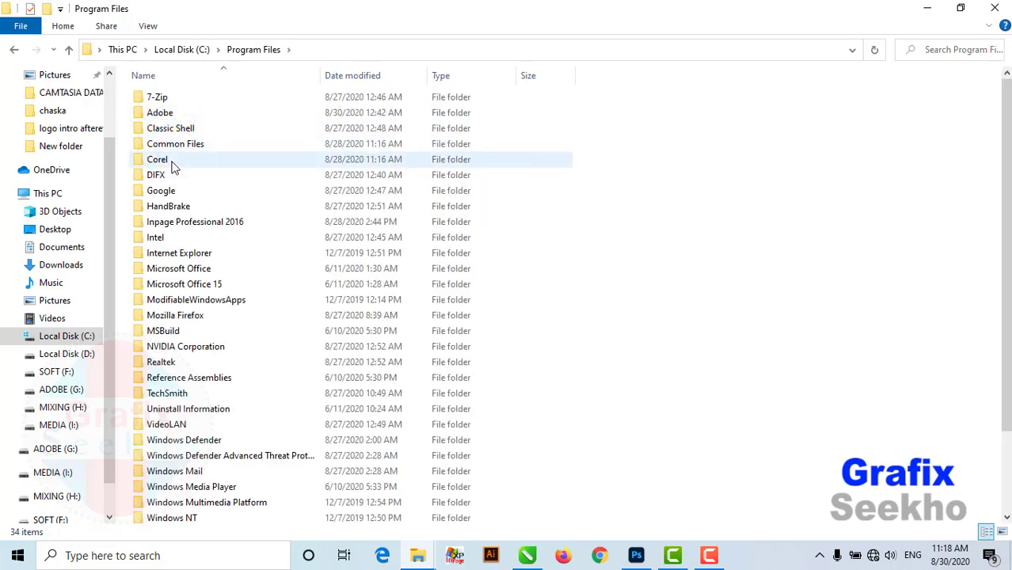
double_click(172, 161)
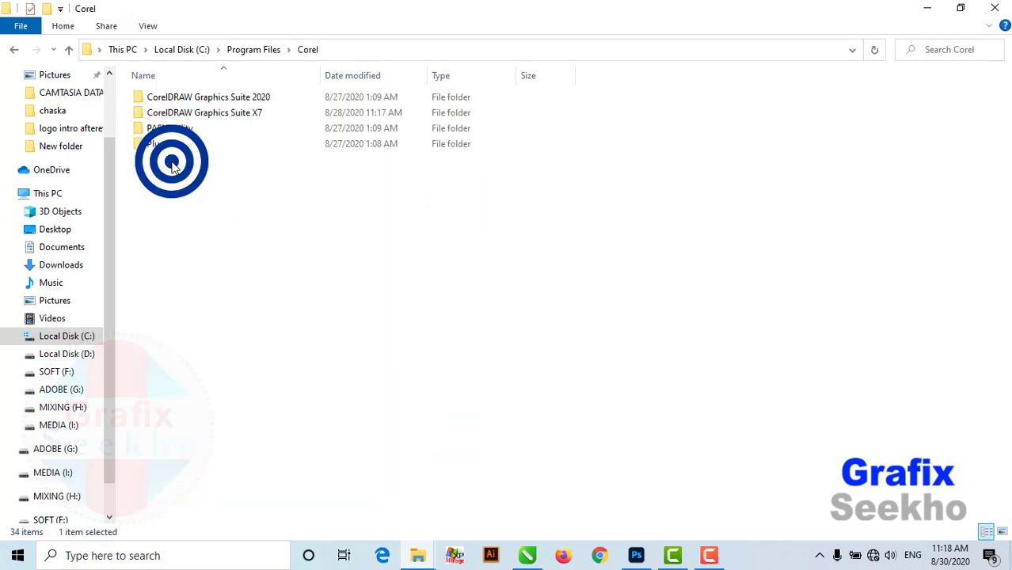
double_click(248, 115)
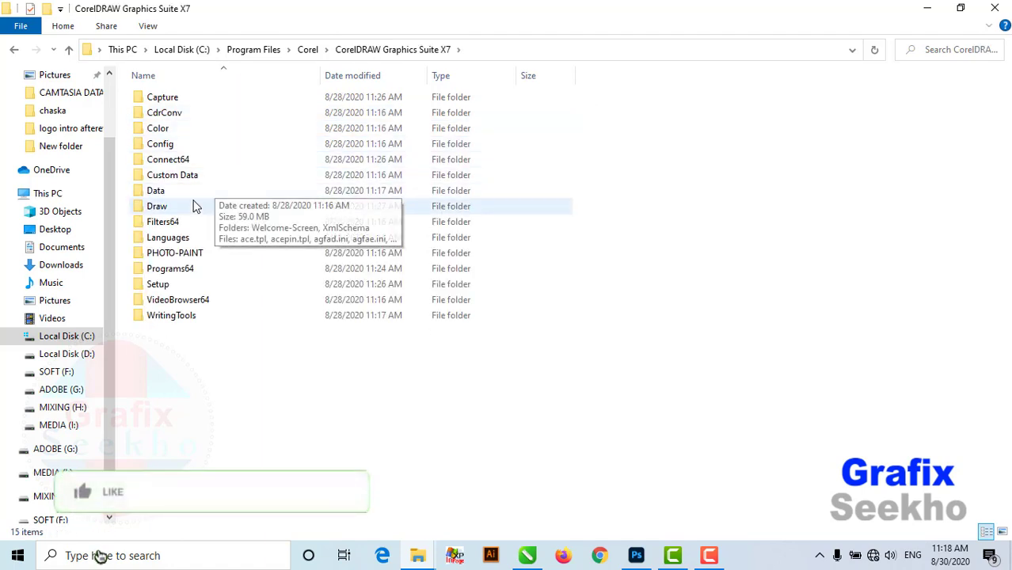
double_click(157, 208)
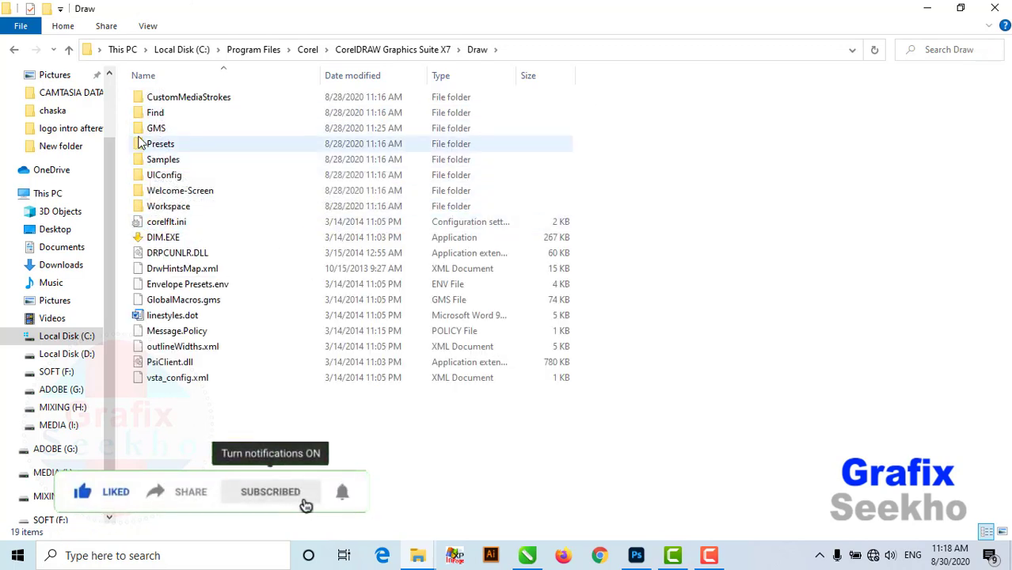
left_click(228, 130)
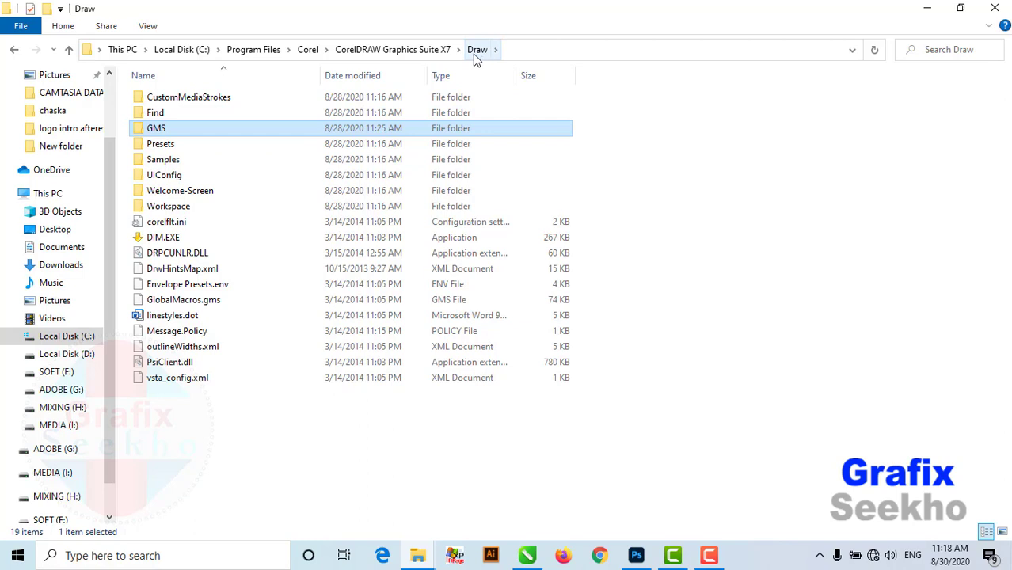
right_click(611, 471)
left_click(649, 438)
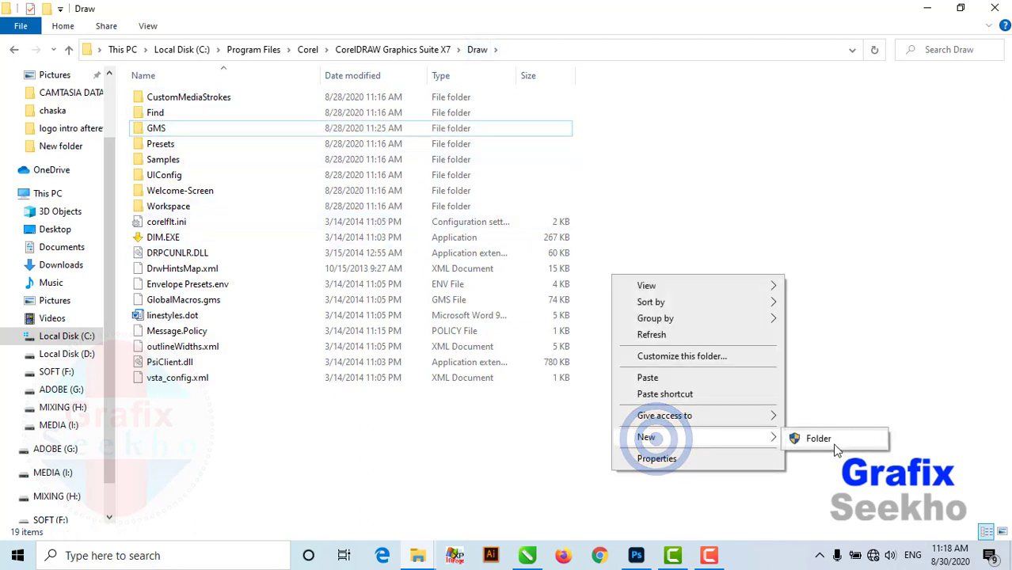
left_click(240, 129)
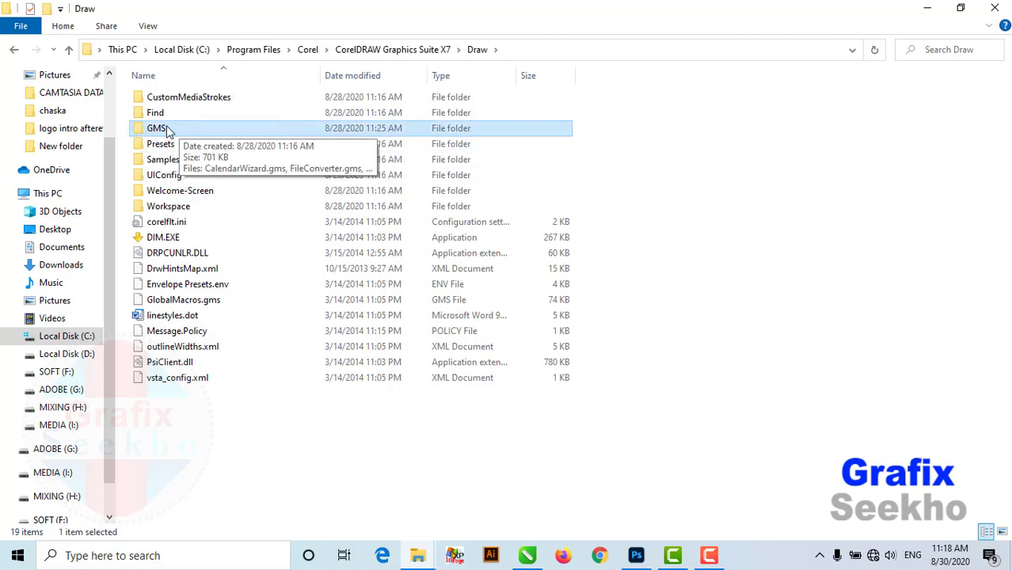
- Paste PSDtoCorelDraw.gms into the Draw folder's GMS subfolder, replacing the file of the same name there
double_click(166, 129)
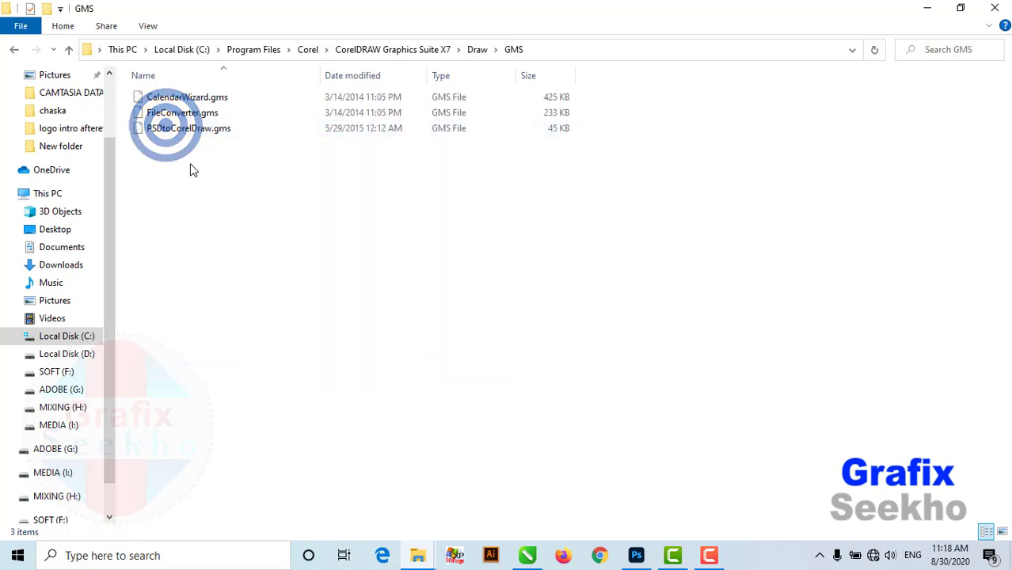
right_click(190, 163)
left_click(238, 267)
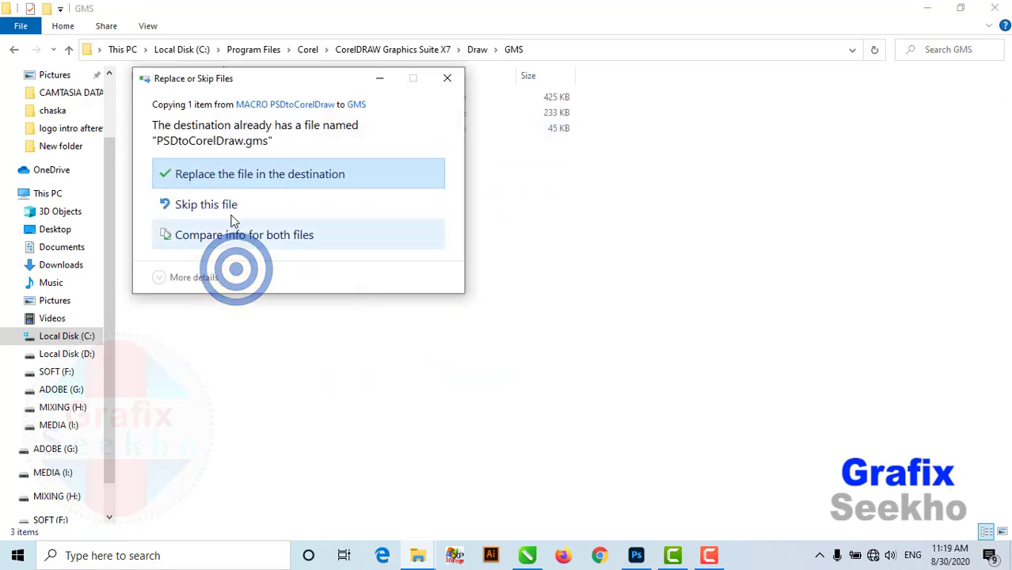
left_click_drag(220, 92, 476, 157)
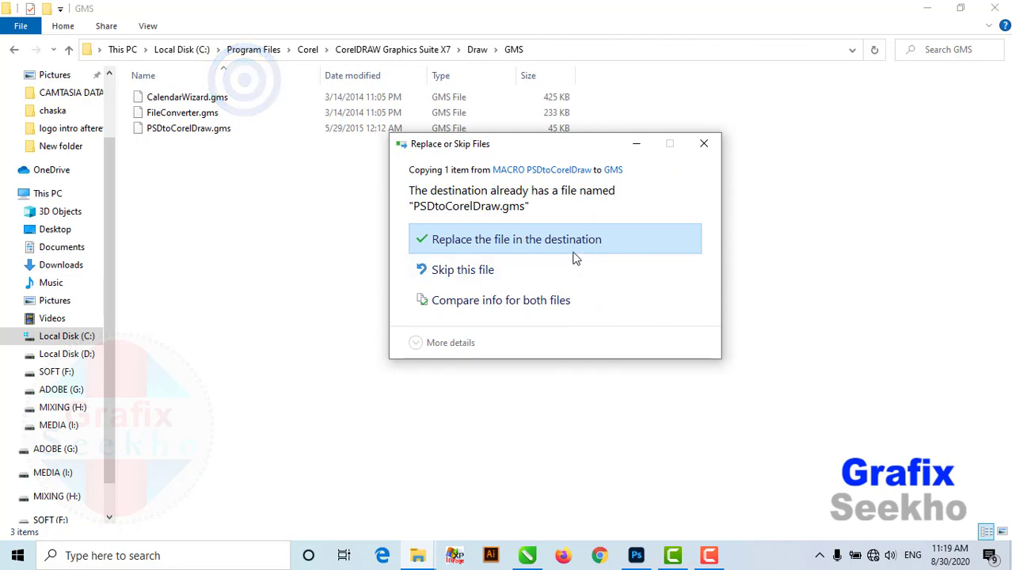
left_click(526, 251)
left_click(165, 131)
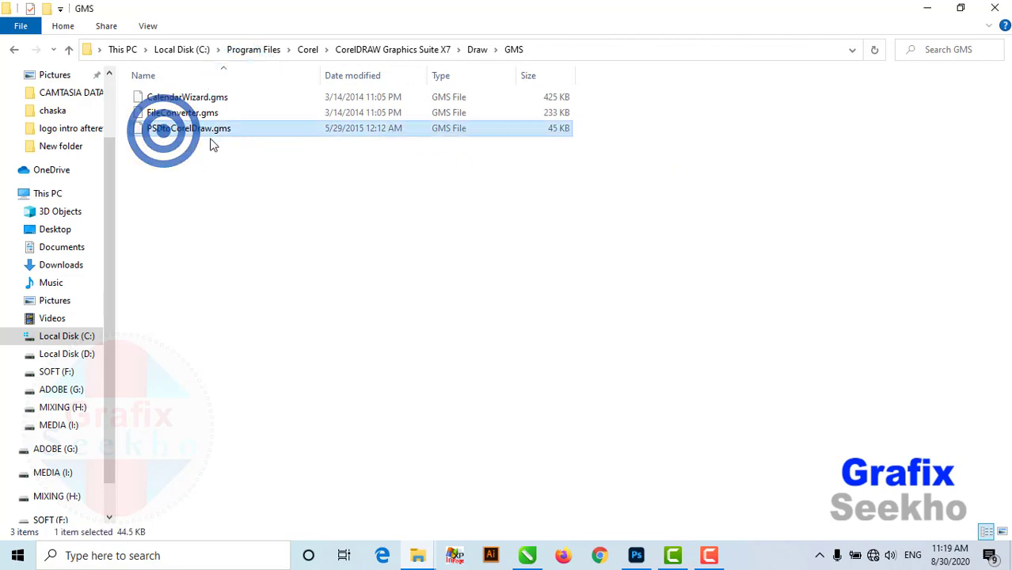
left_click(419, 557)
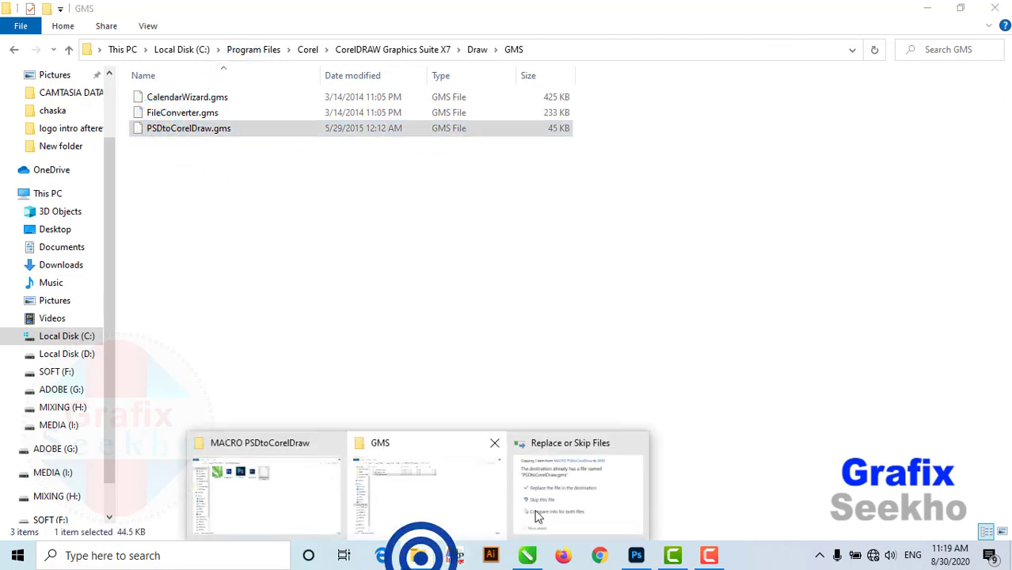
left_click(602, 486)
left_click(497, 238)
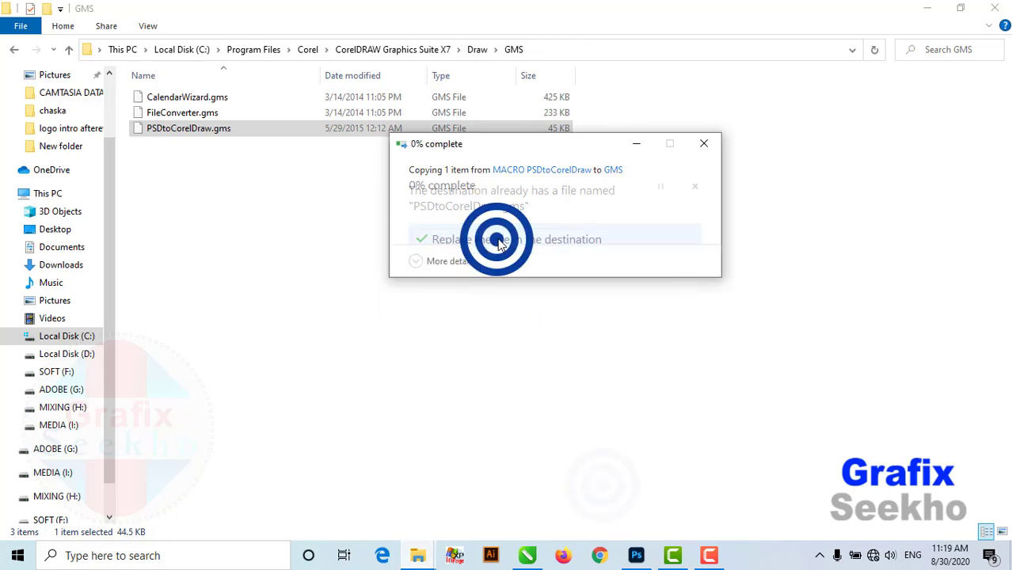
left_click(509, 247)
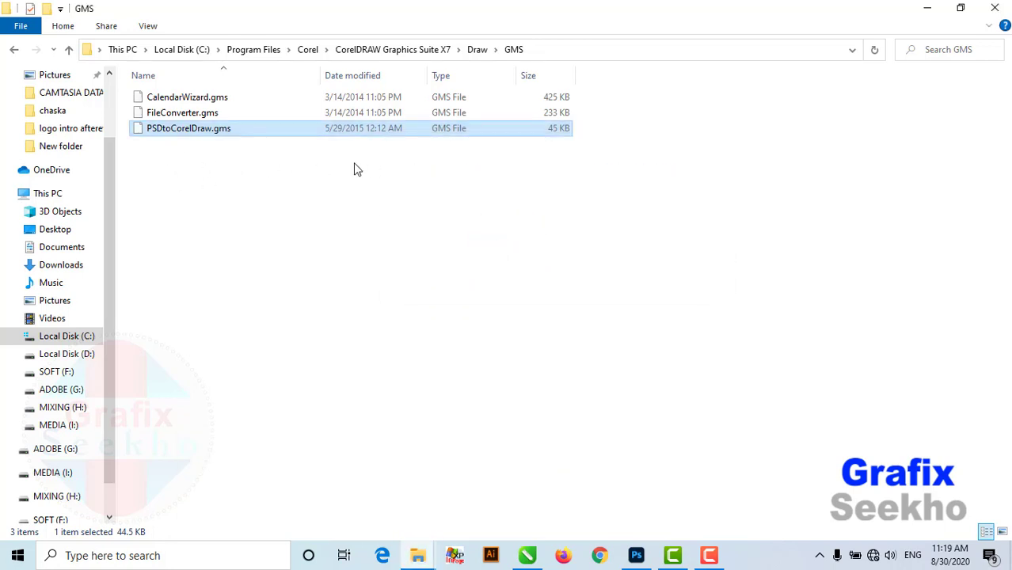
- Go to the user's profile folder under Users on Local Disk (C:) and select its AppData folder
left_click(177, 49)
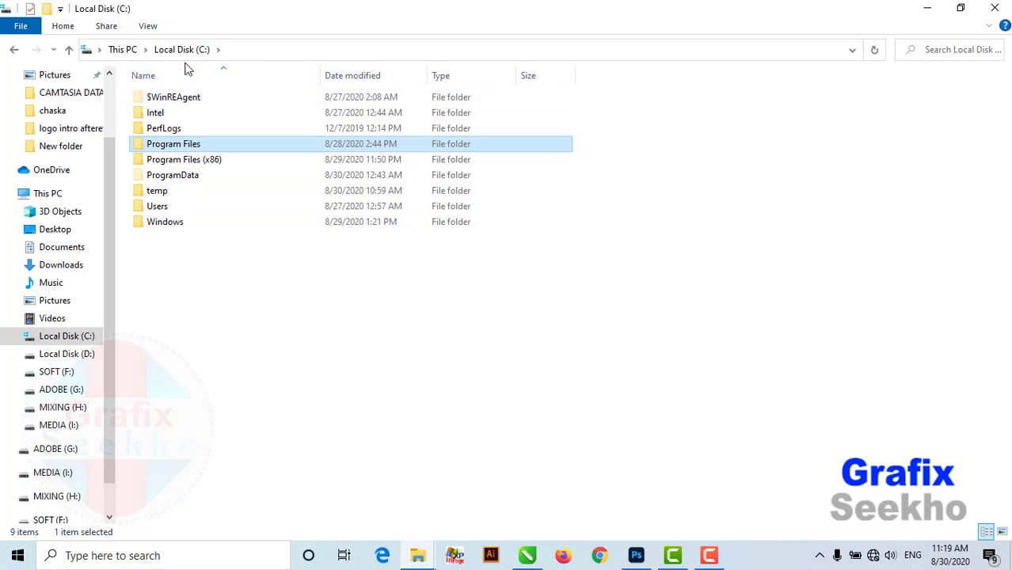
double_click(158, 206)
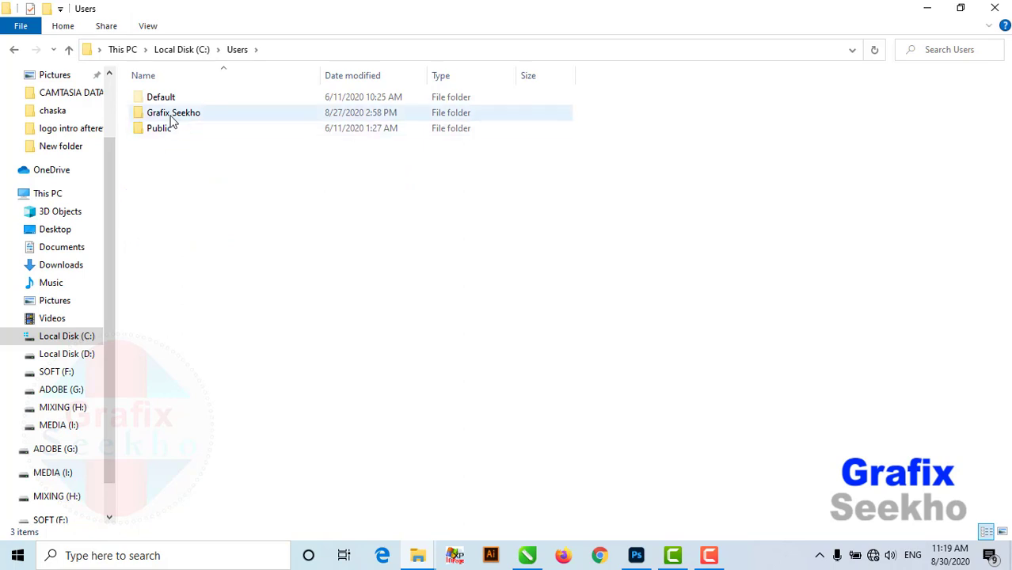
left_click(152, 115)
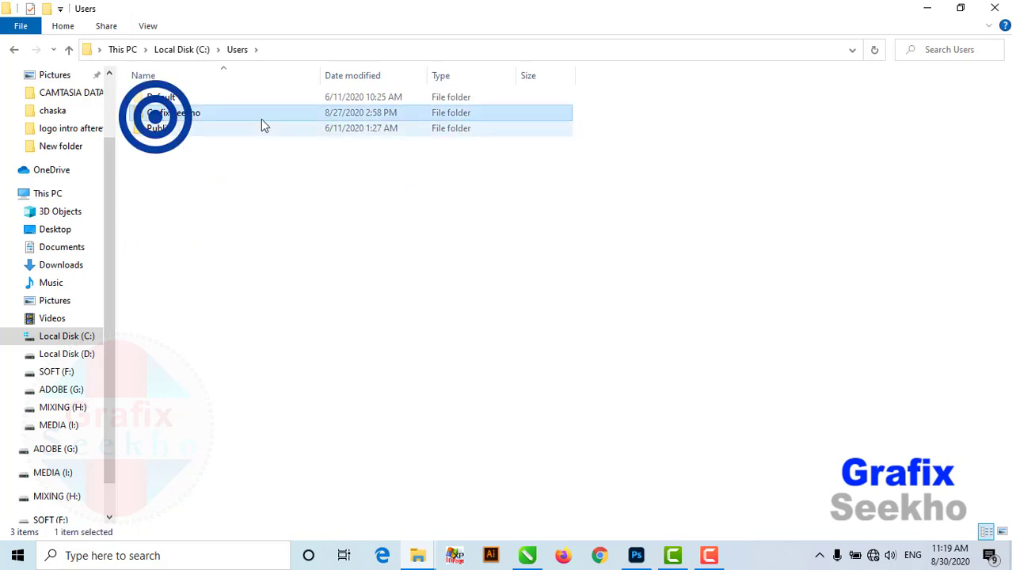
double_click(180, 111)
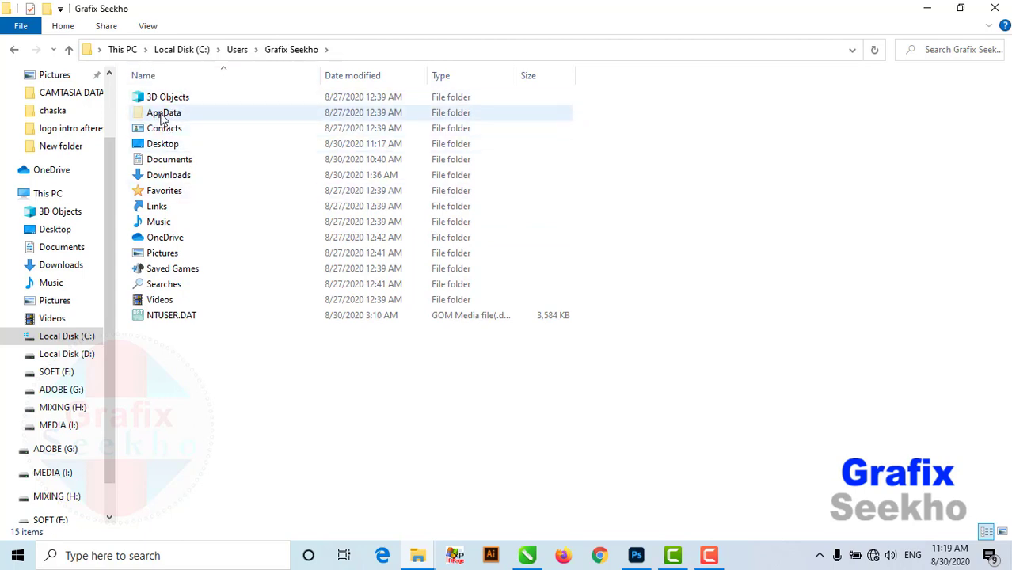
left_click(168, 118)
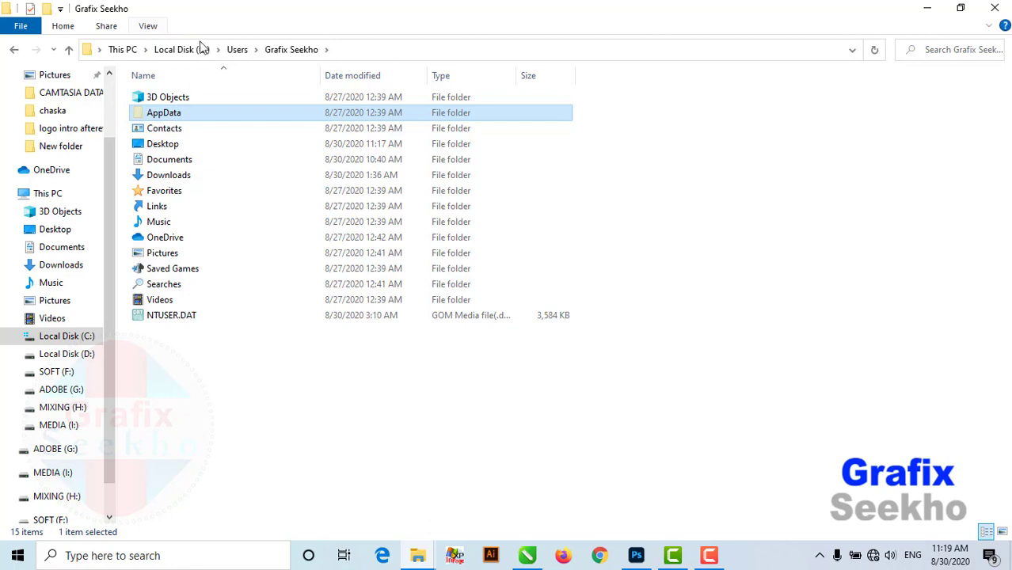
- Turn the display of hidden items off and back on in the user's profile folder
left_click(148, 26)
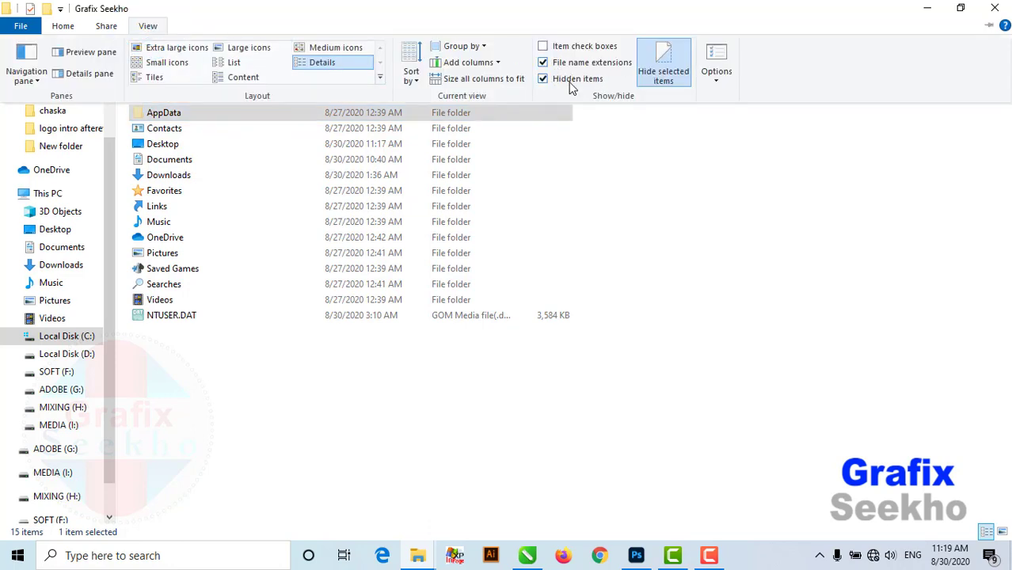
left_click(543, 79)
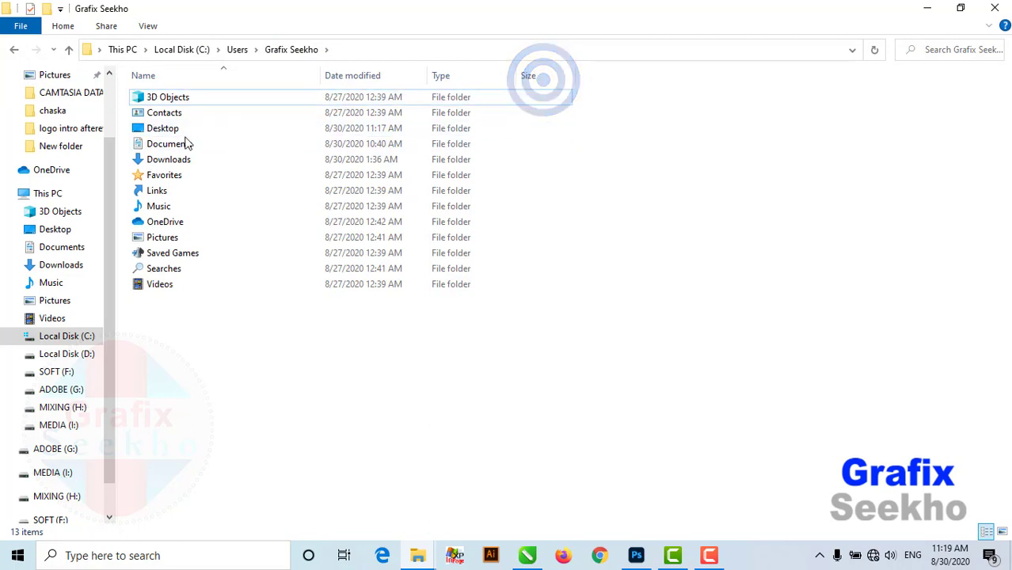
left_click(148, 26)
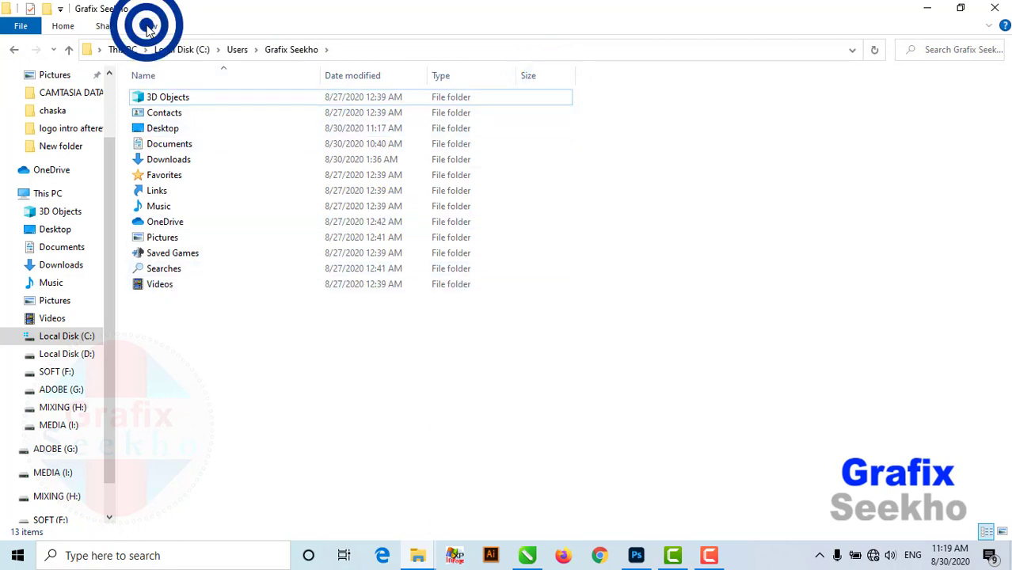
left_click(544, 79)
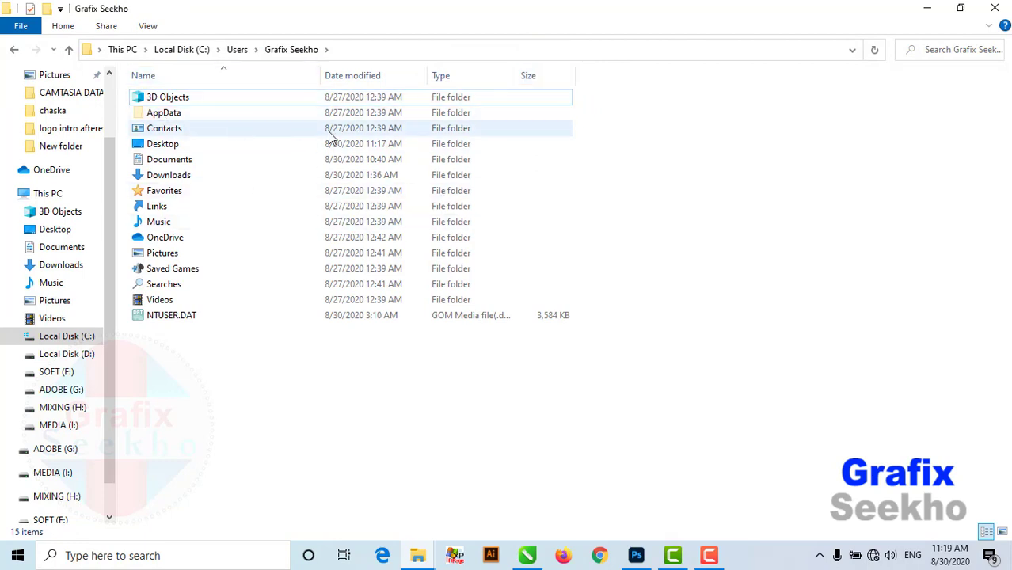
left_click(727, 323)
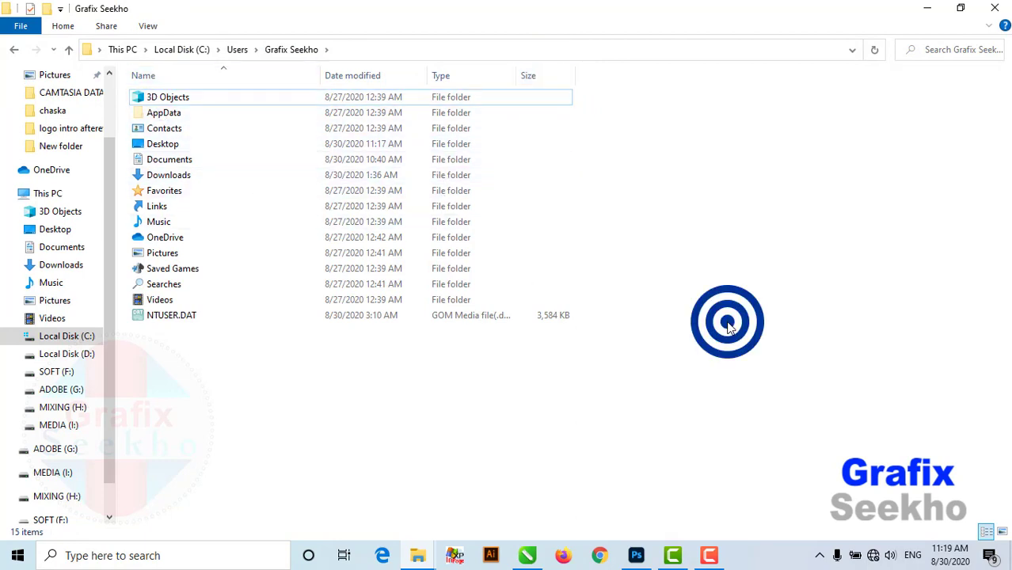
- Go to AppData\Roaming\Corel\CorelDRAW Graphics Suite X7\Draw in the user's profile folder
left_click(172, 113)
double_click(172, 113)
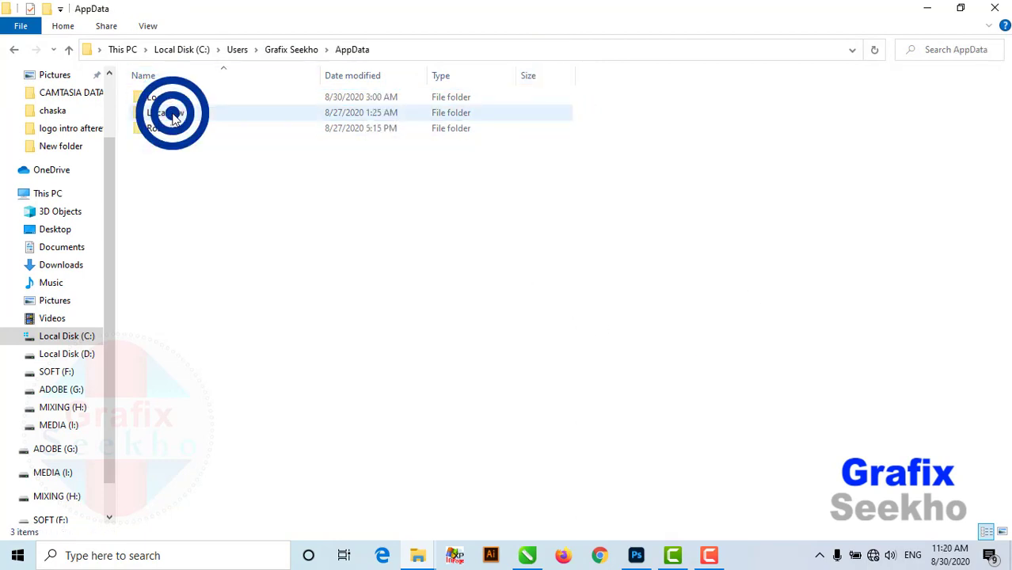
double_click(184, 130)
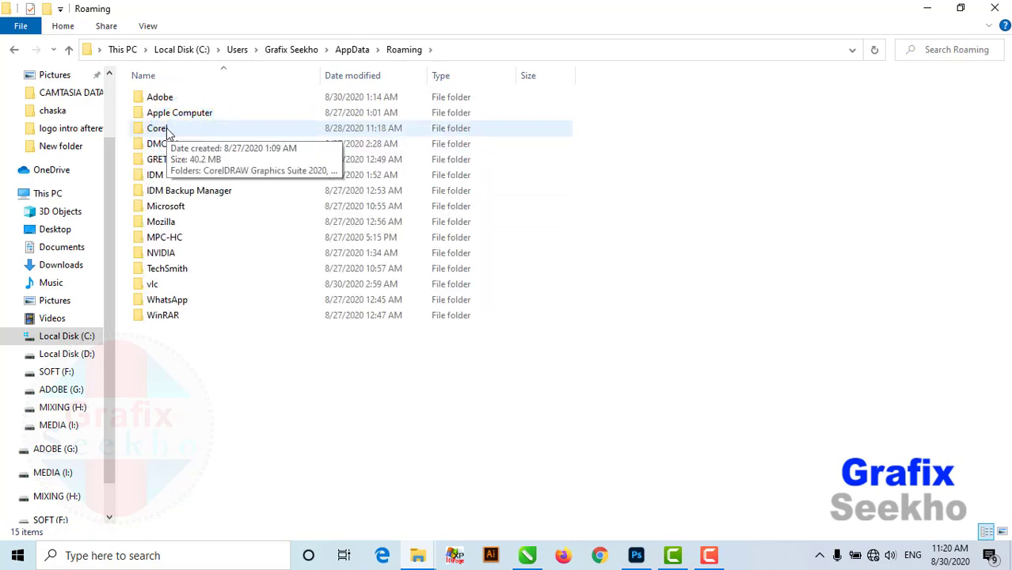
double_click(167, 134)
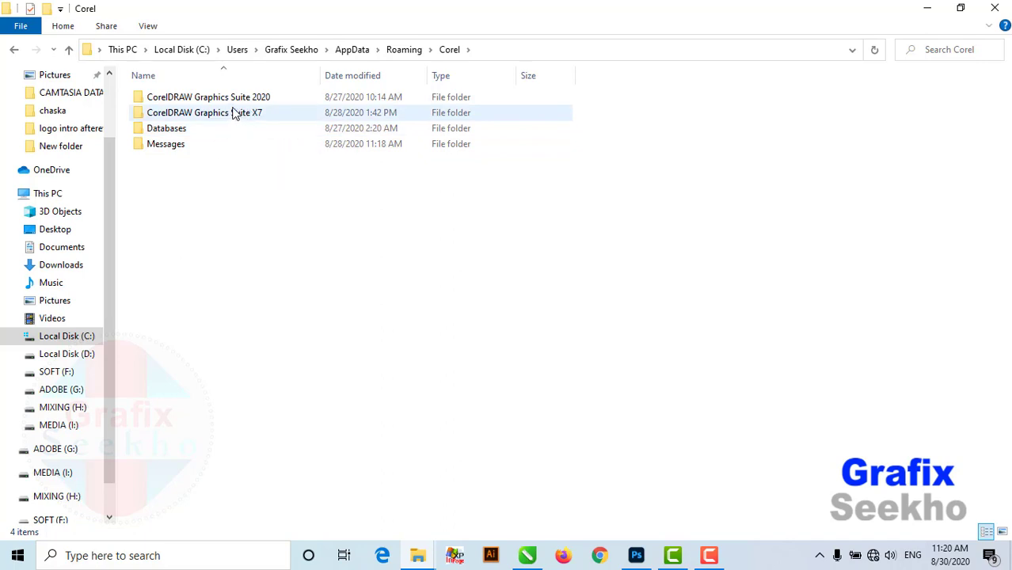
double_click(239, 115)
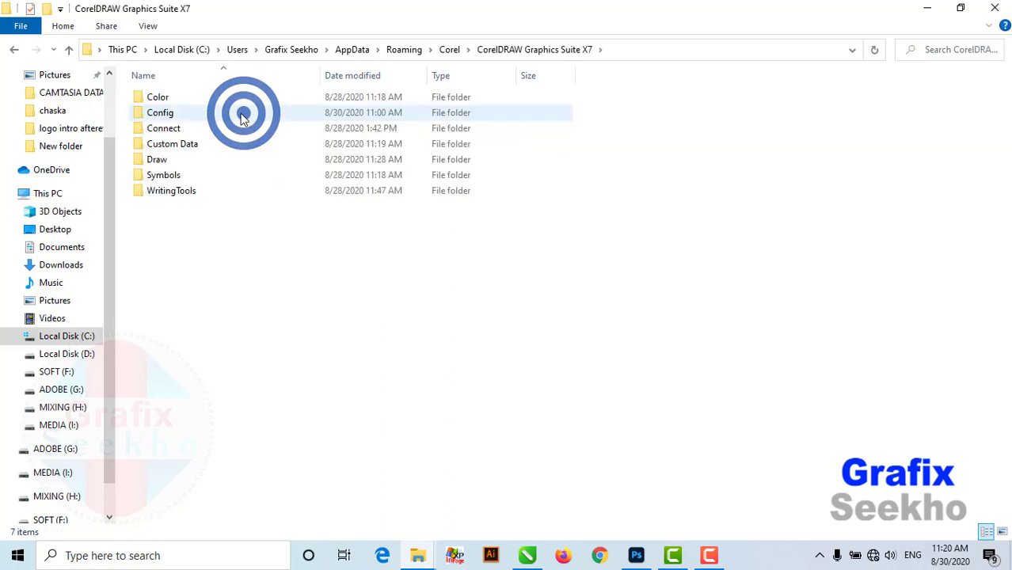
double_click(160, 159)
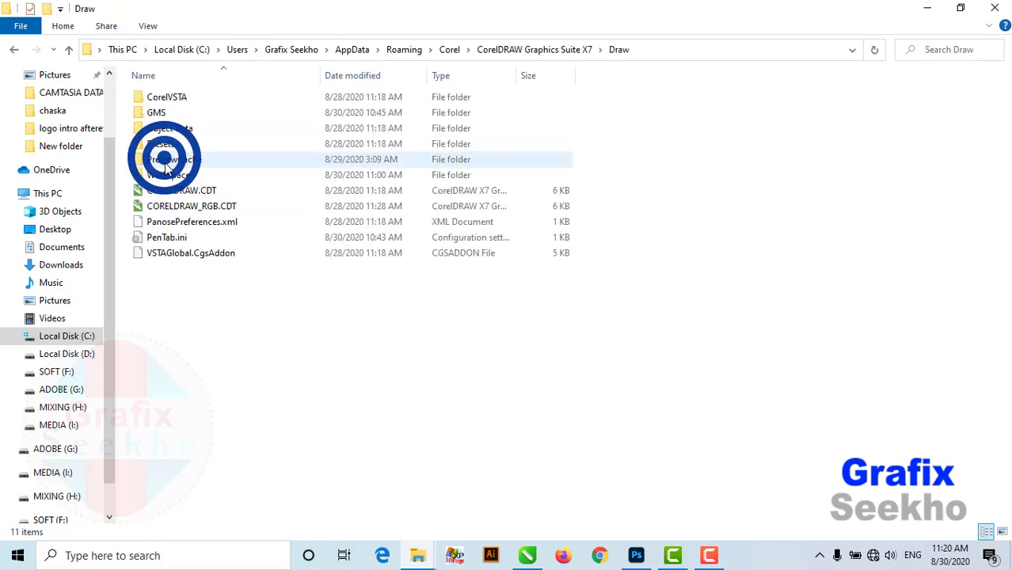
- Paste PSDtoCorelDraw.gms into this Draw folder's GMS subfolder, replacing the file of the same name, and close the File Explorer windows
double_click(159, 112)
right_click(215, 157)
left_click(277, 261)
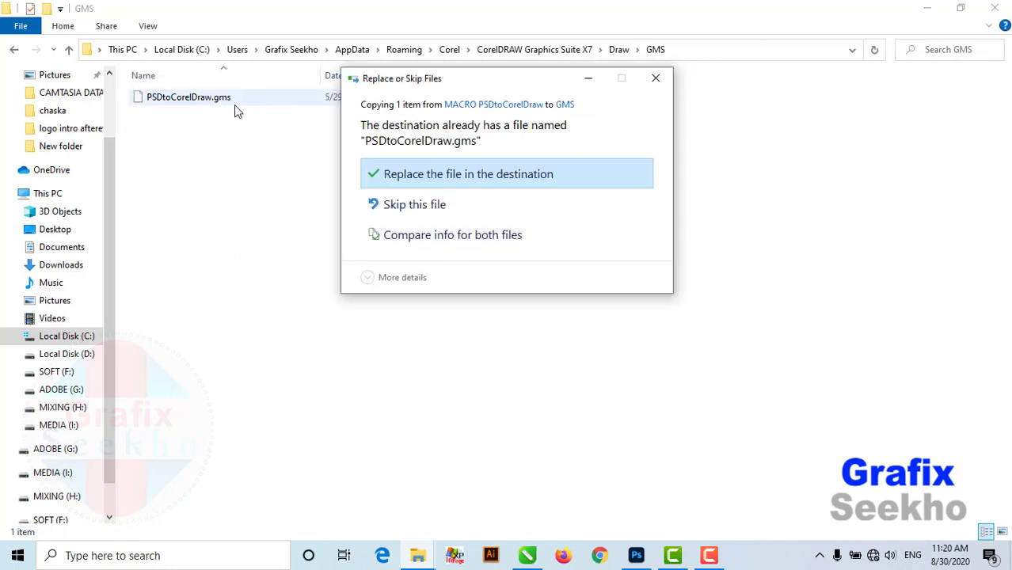
left_click(412, 177)
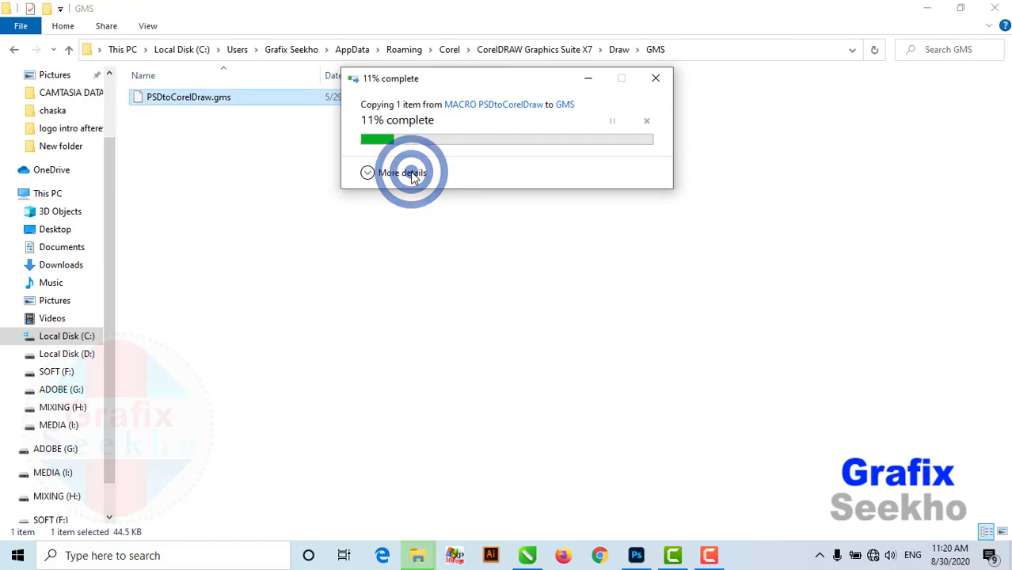
left_click(994, 10)
left_click(994, 8)
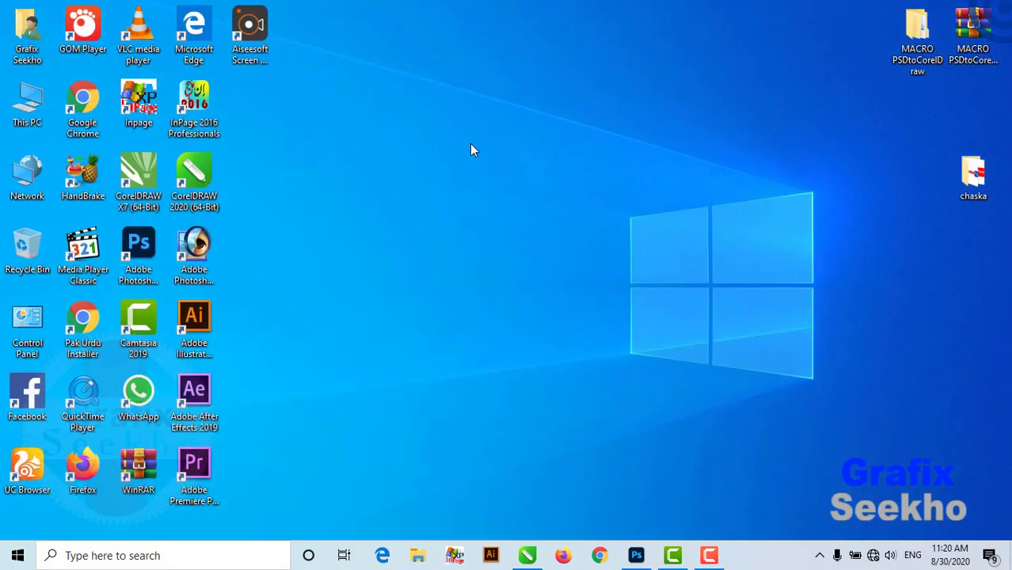
- Refresh the desktop, launch CorelDRAW X7 (64-Bit) and collapse the Hints docker
right_click(470, 143)
left_click(530, 192)
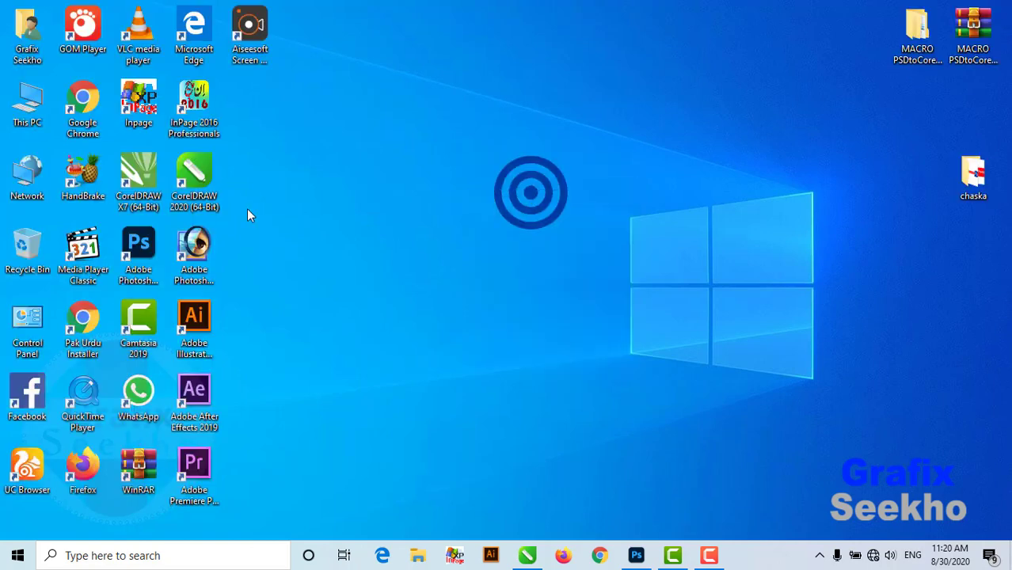
double_click(127, 168)
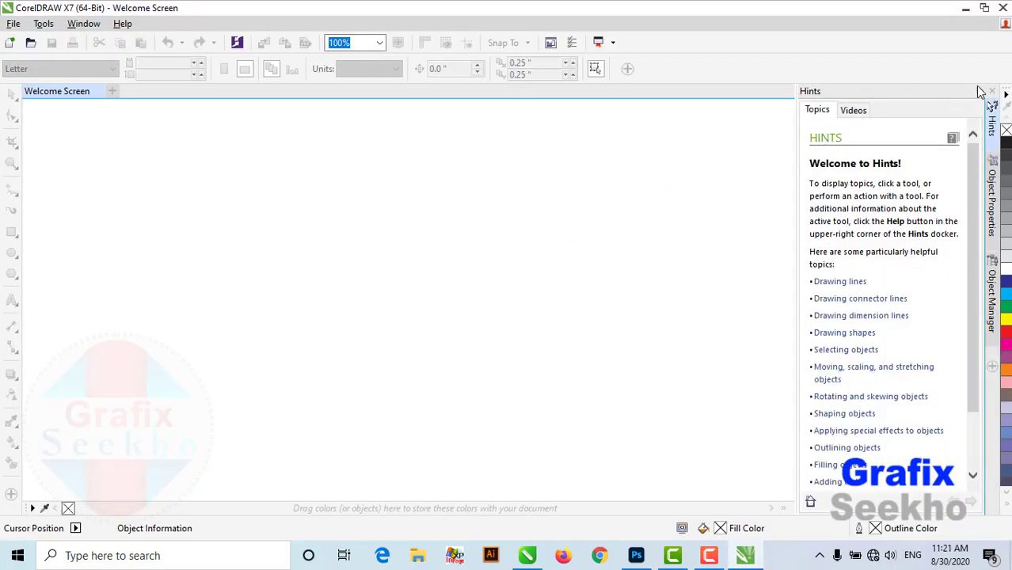
left_click(990, 92)
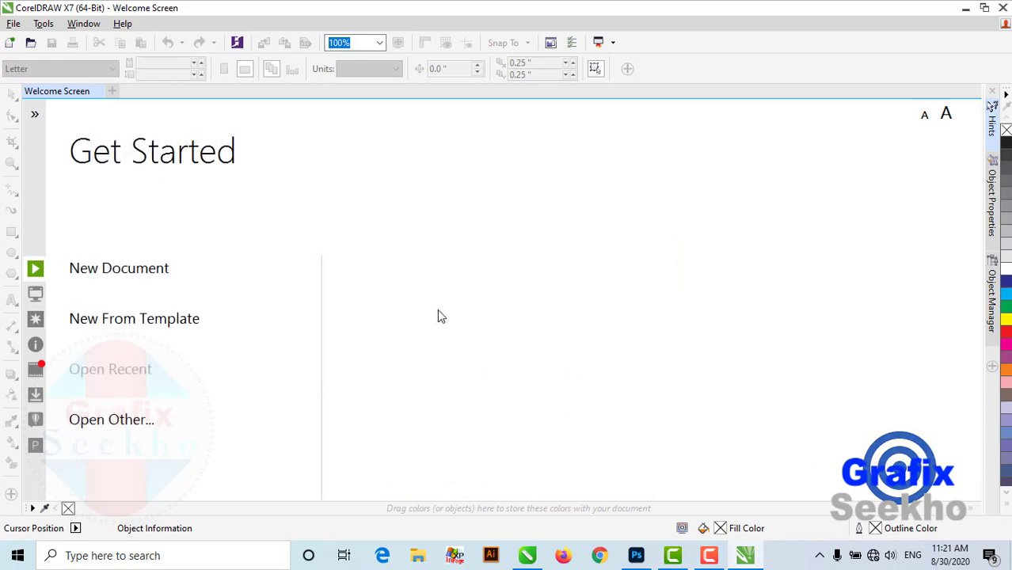
left_click(44, 24)
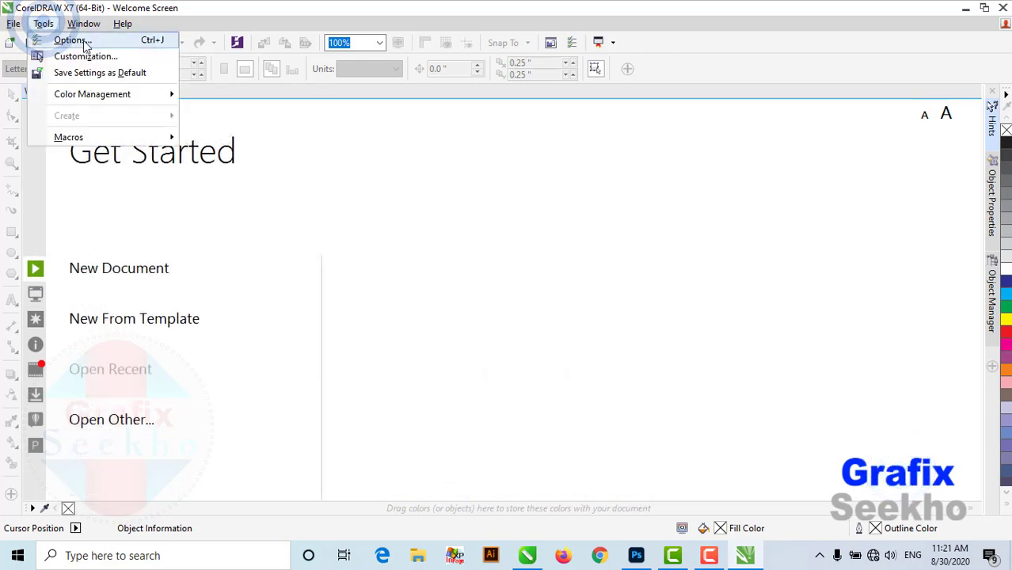
left_click(77, 40)
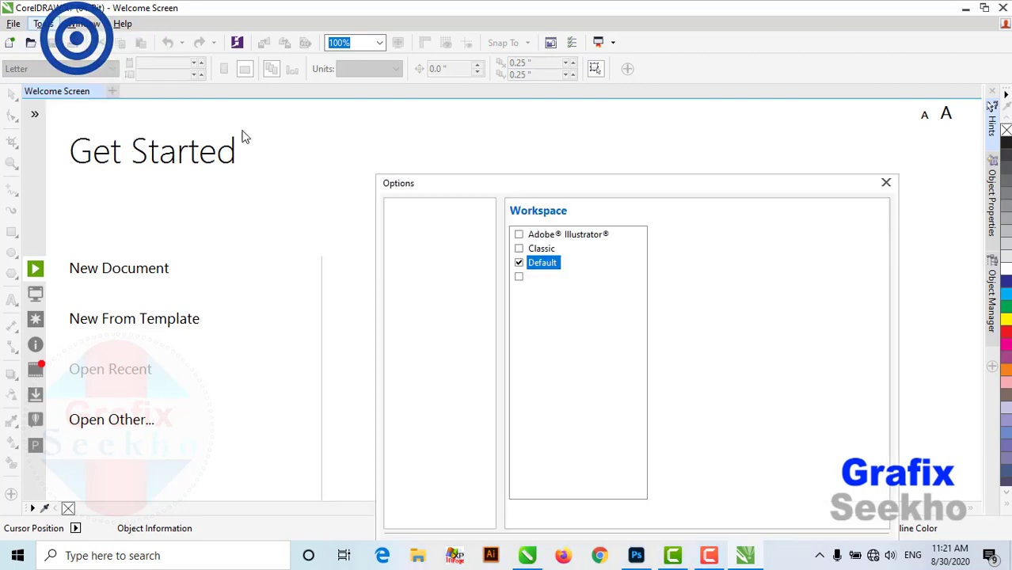
left_click_drag(620, 192, 544, 143)
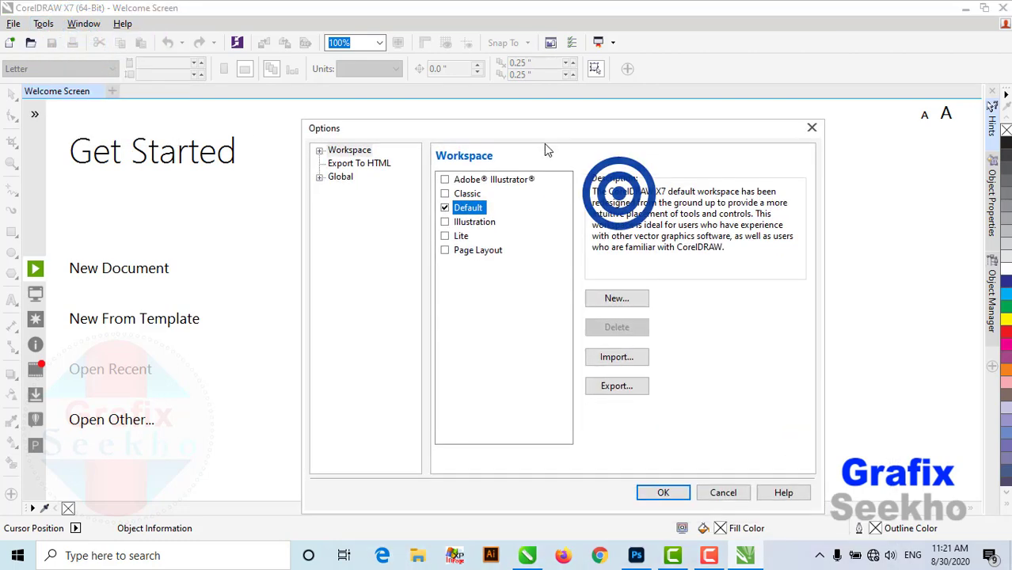
left_click(724, 489)
- Open the Customization options and show their Commands page
left_click(44, 24)
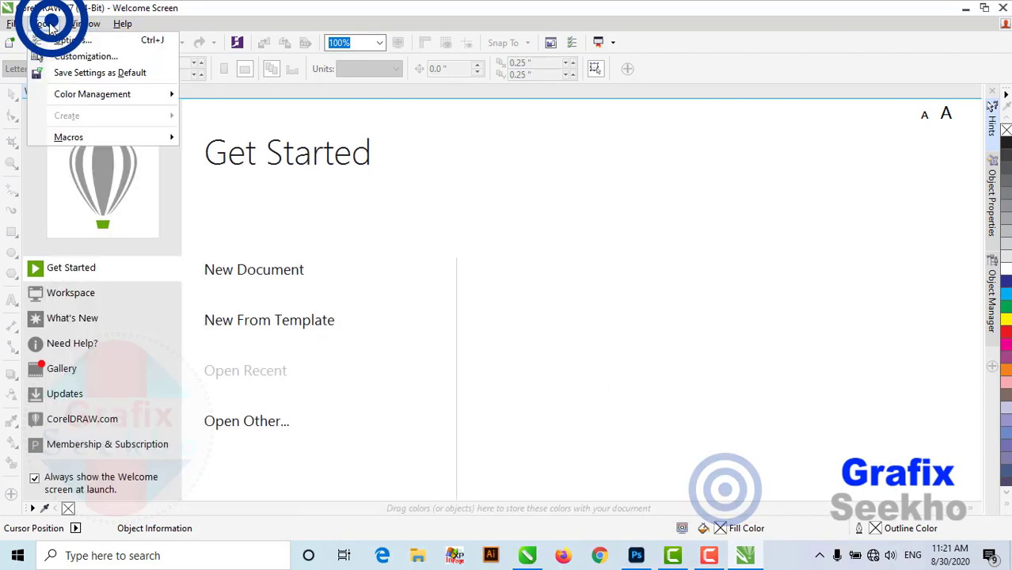
left_click(89, 55)
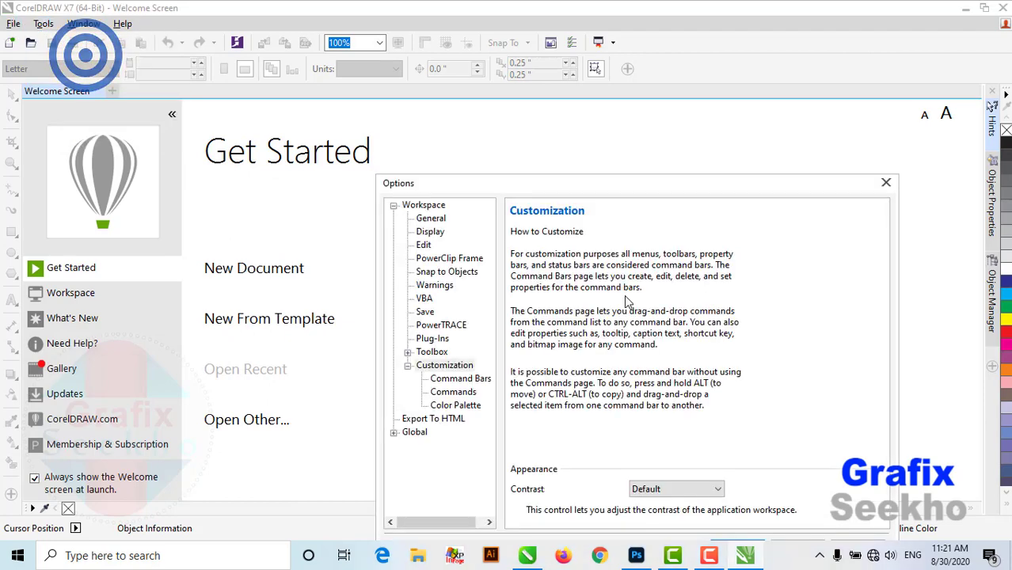
left_click_drag(618, 195, 427, 100)
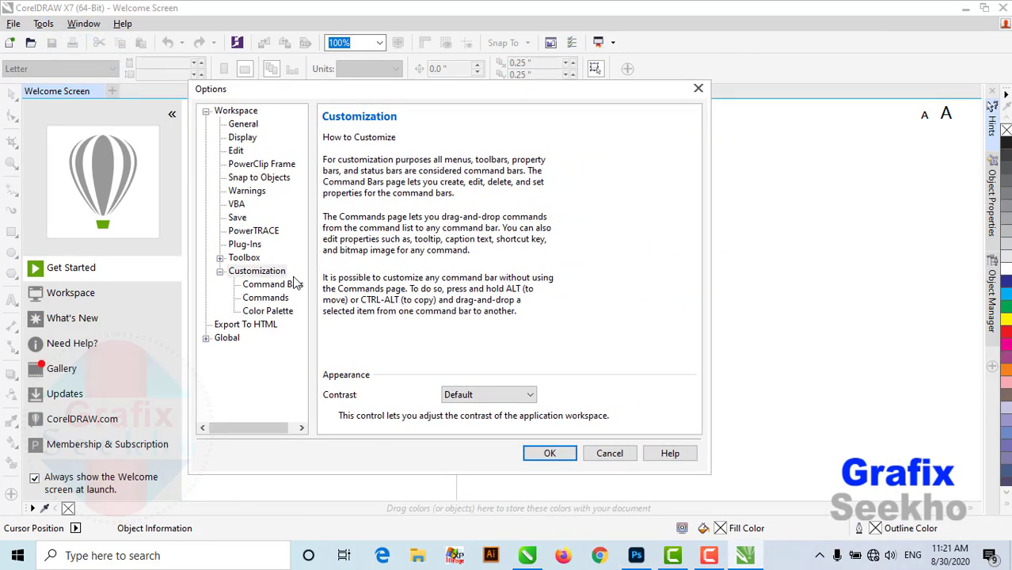
left_click(265, 299)
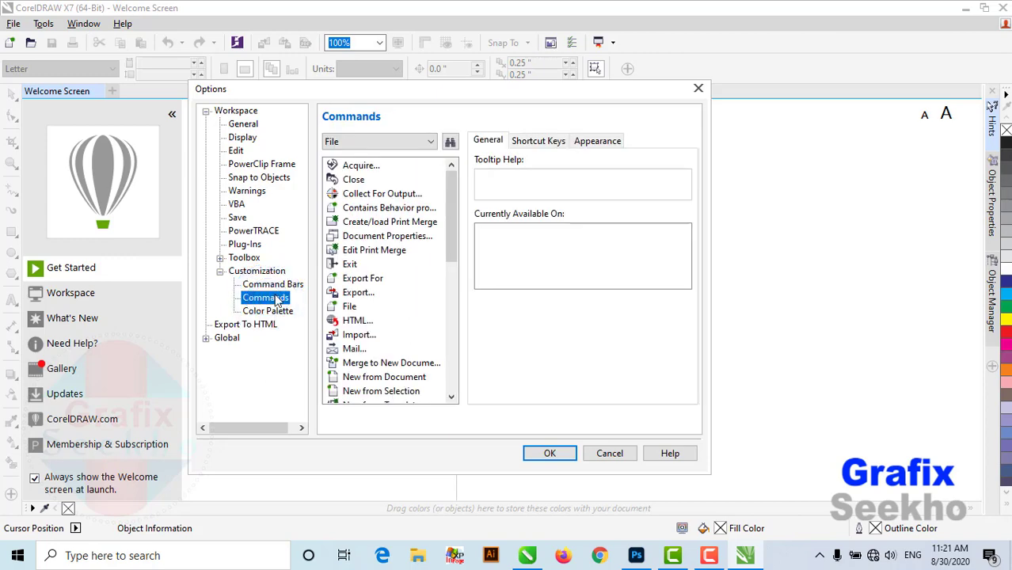
left_click(266, 310)
left_click(270, 283)
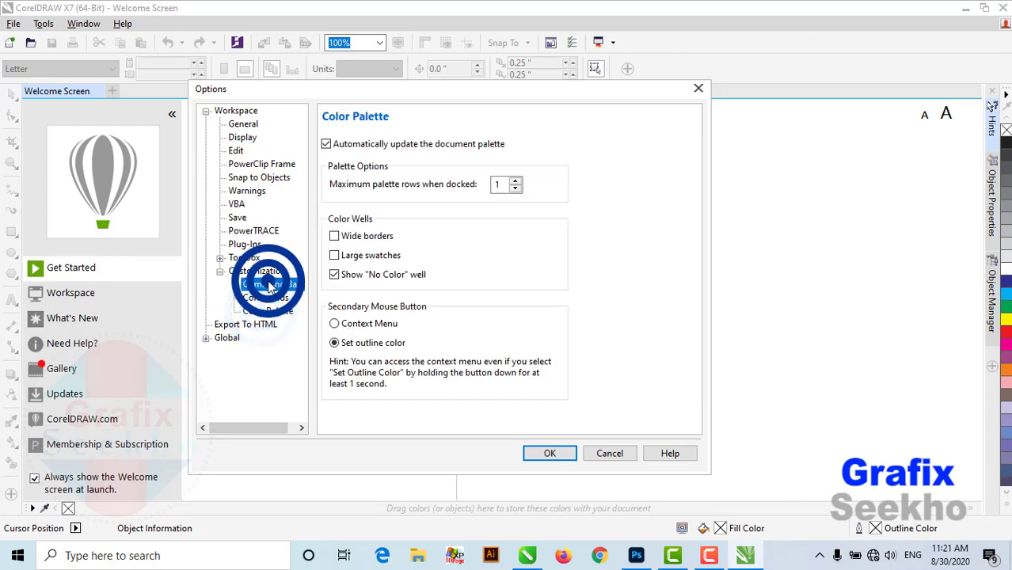
left_click(266, 299)
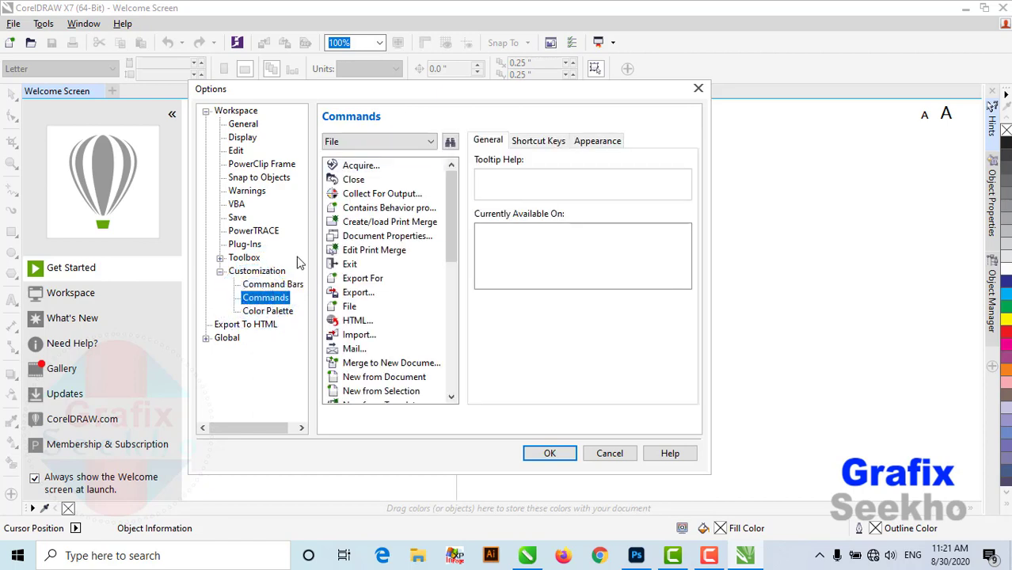
- Search the command list for "macros", continuing to the next match in the Macros category
left_click(449, 141)
left_click(501, 152)
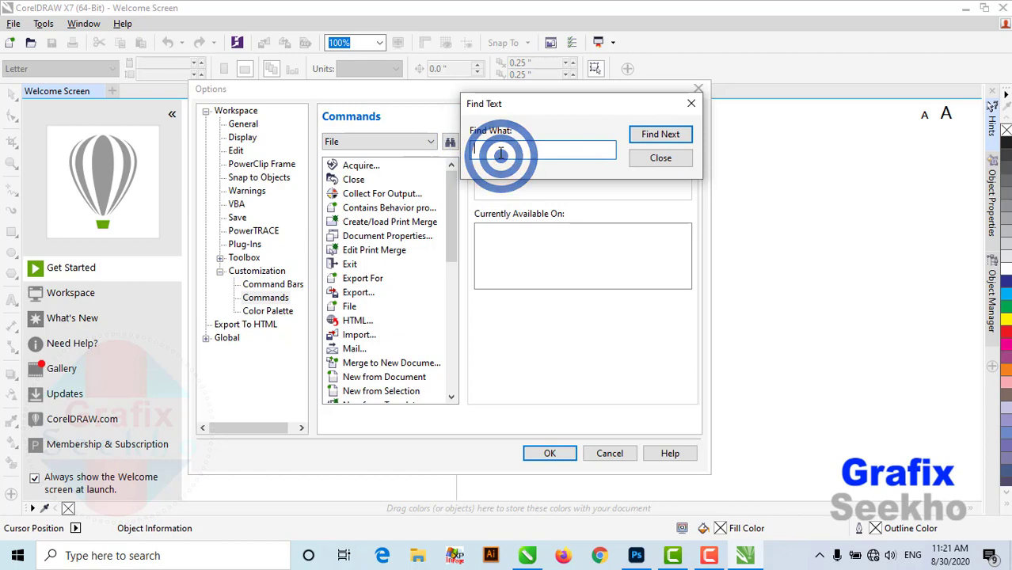
type("macros")
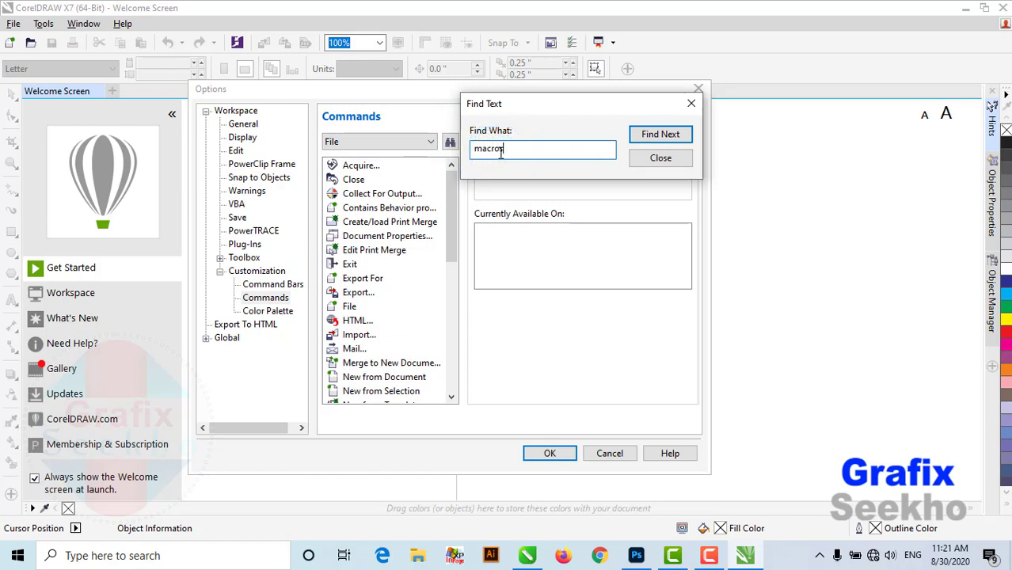
double_click(526, 149)
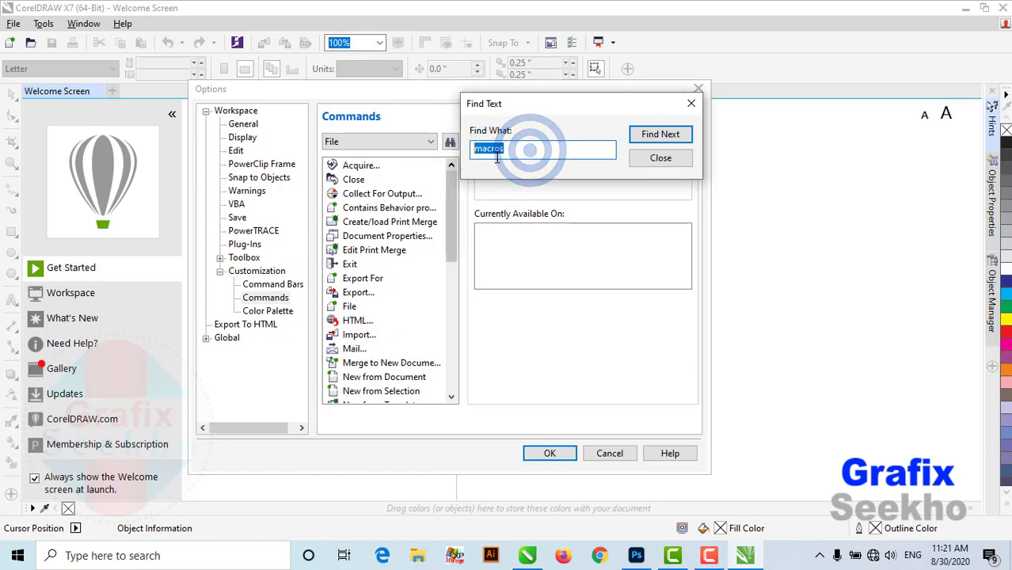
left_click(659, 136)
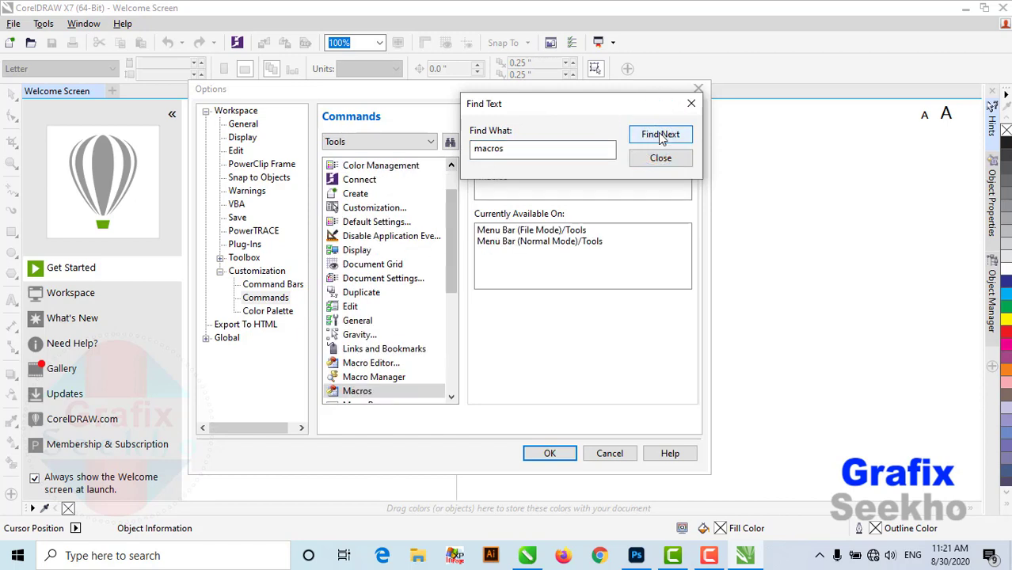
left_click(659, 135)
left_click(545, 99)
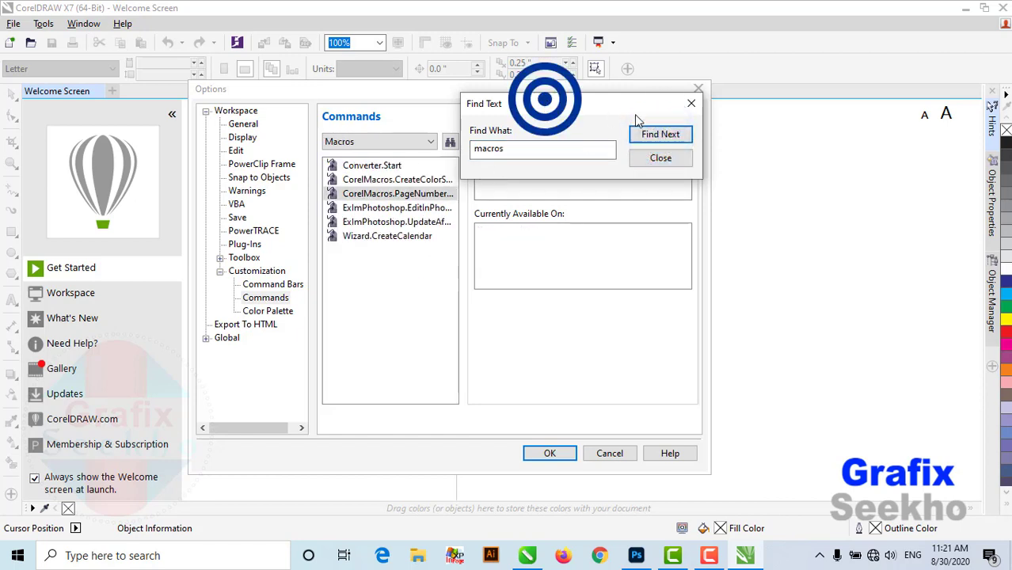
- Close the text search and select the ExImPhotoshop.EditInPhotoShop command in the Macros list
left_click_drag(638, 120, 764, 139)
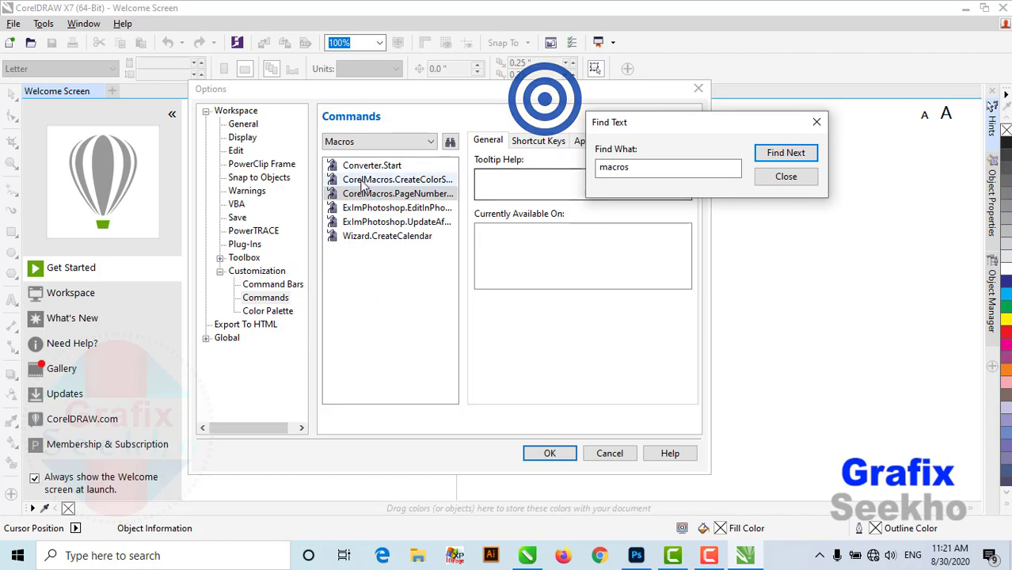
left_click(779, 179)
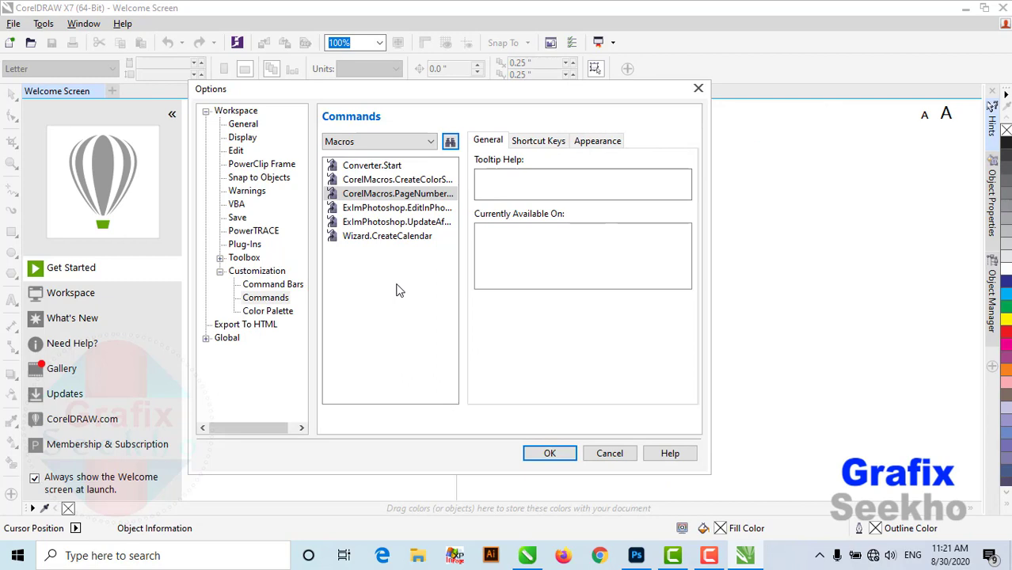
left_click_drag(340, 211, 390, 212)
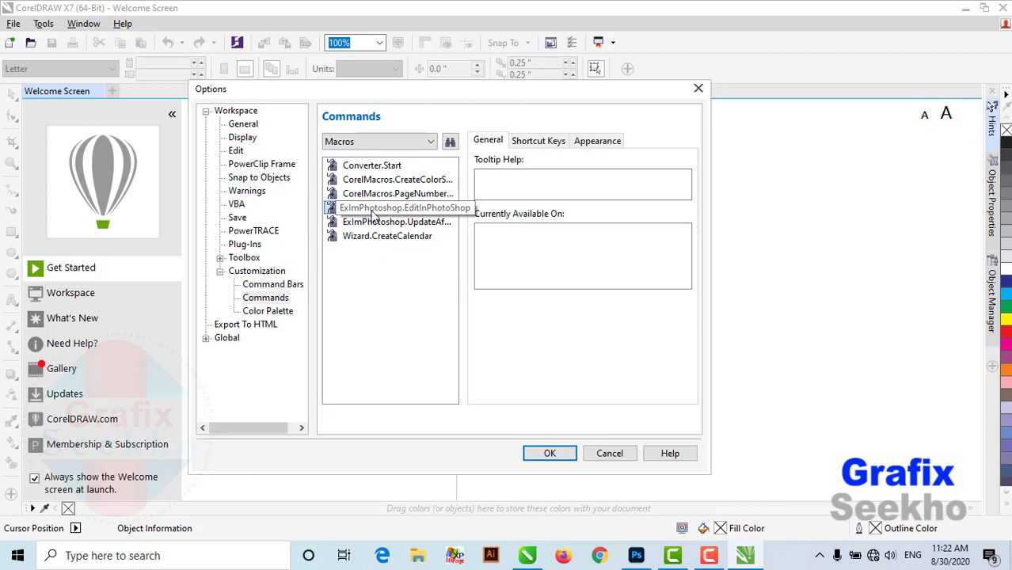
left_click(390, 224)
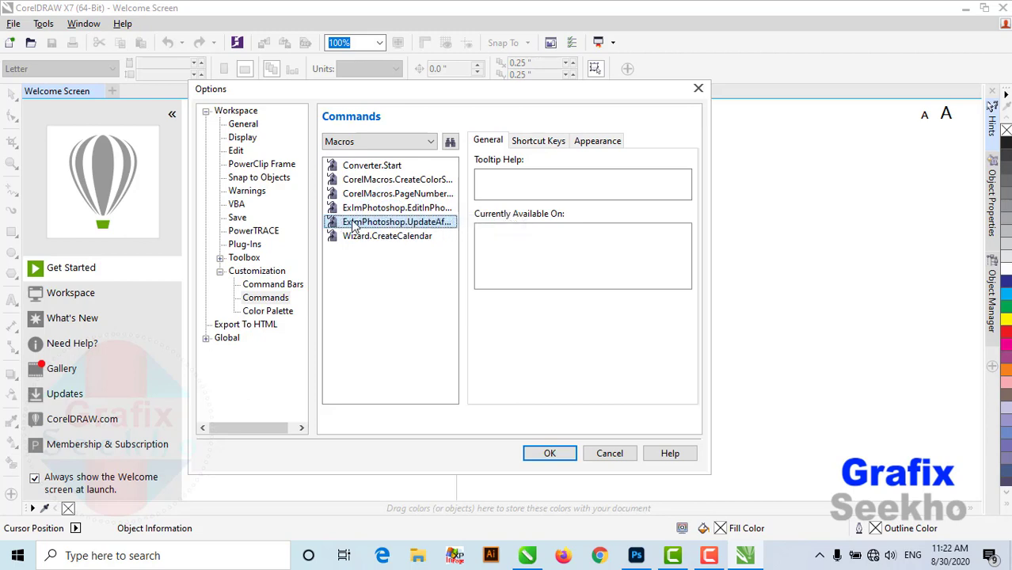
left_click(404, 209)
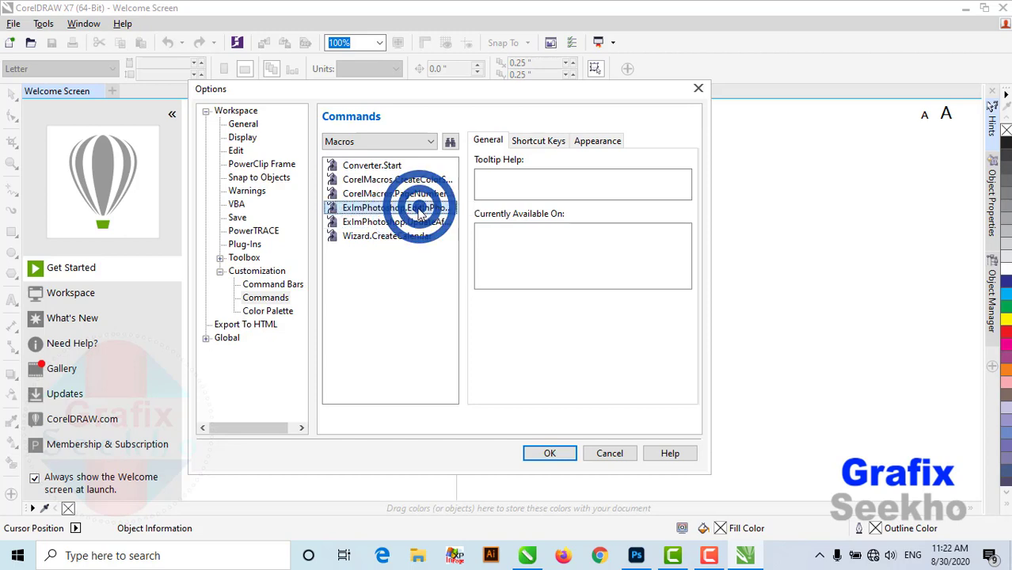
- Start importing an image file for this command's appearance and browse to the inner MACRO PSDtoCorelDraw folder on the Desktop
left_click(597, 143)
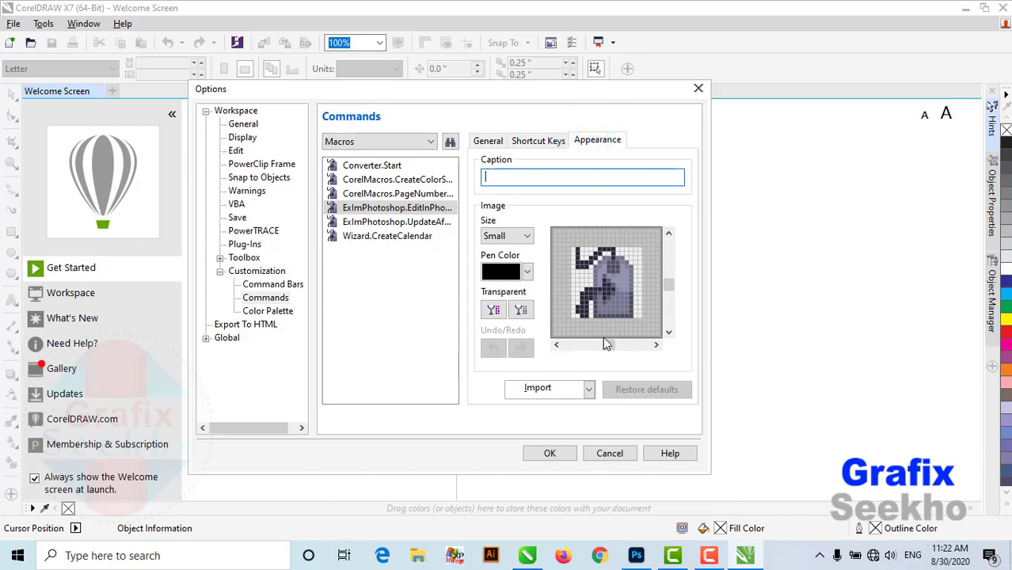
left_click(534, 391)
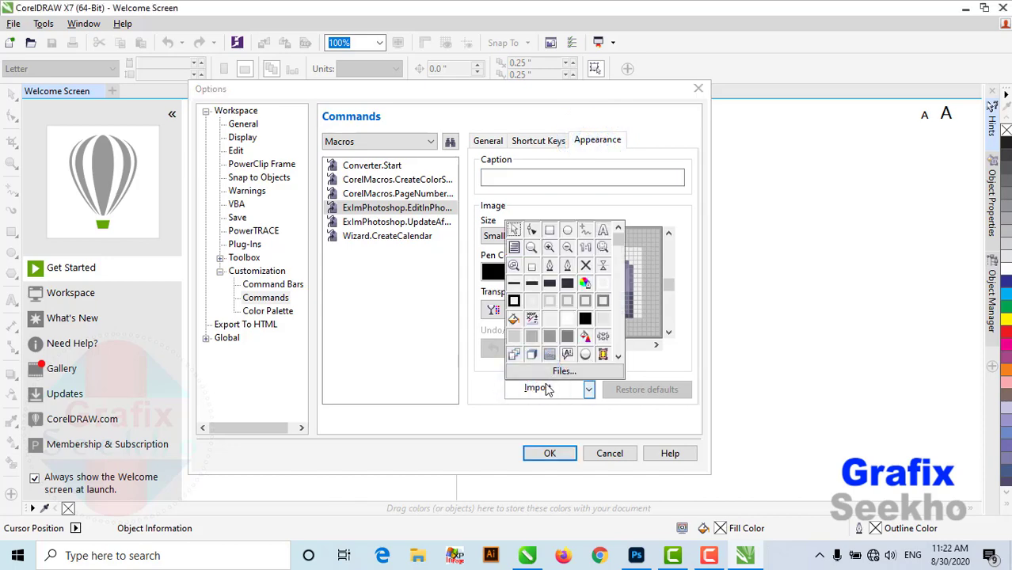
left_click(576, 373)
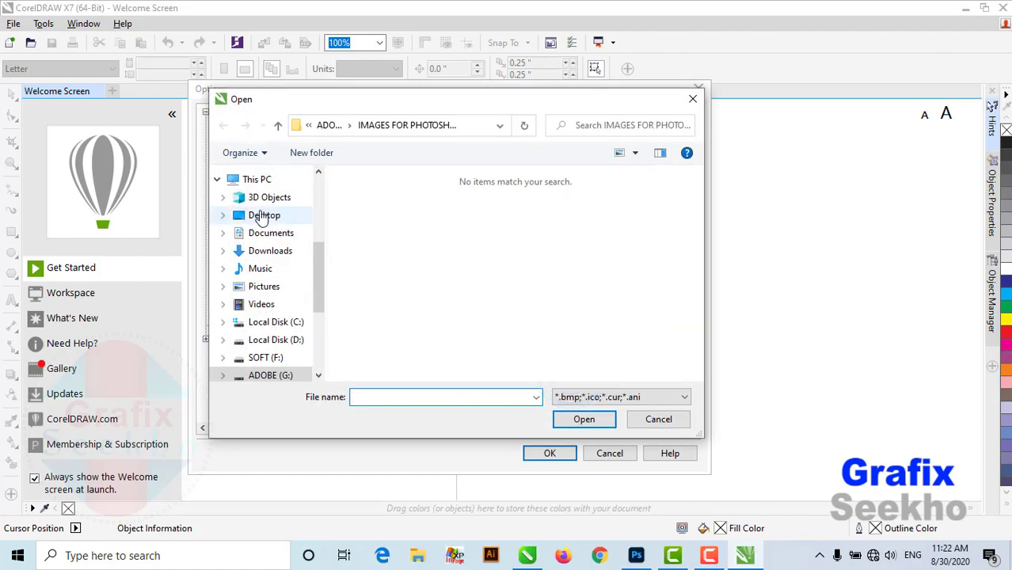
left_click(262, 217)
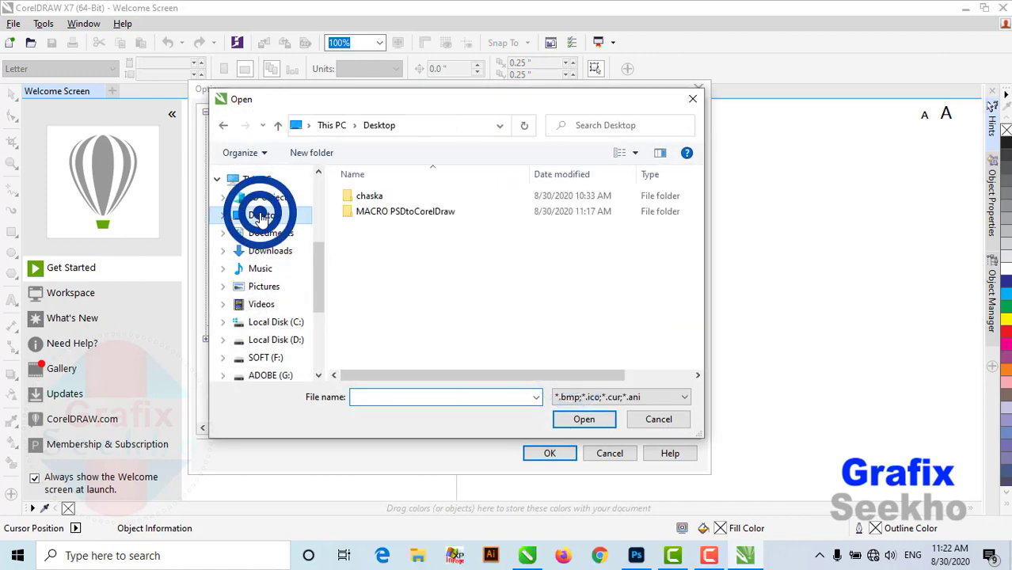
double_click(437, 211)
left_click(377, 198)
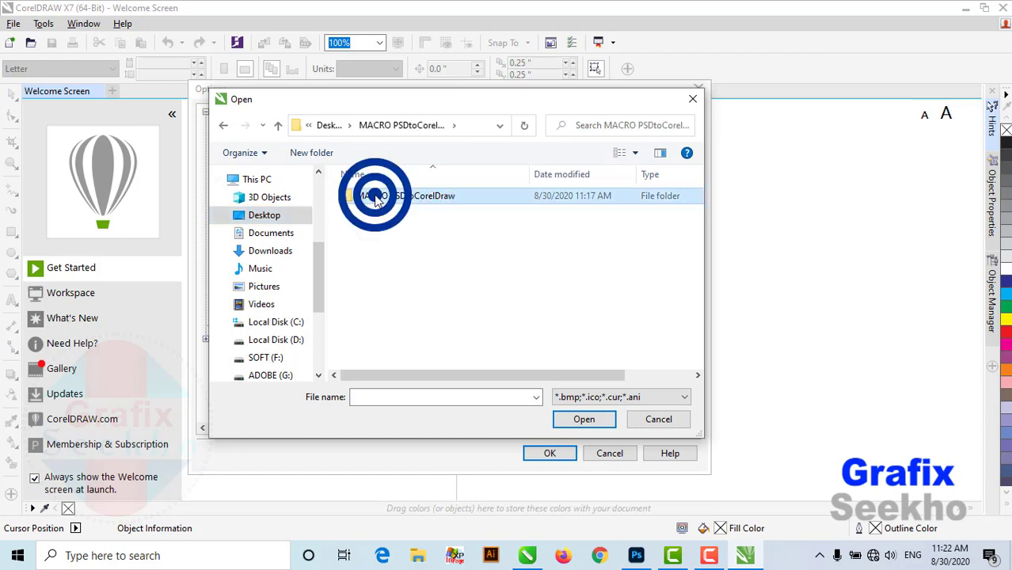
double_click(377, 198)
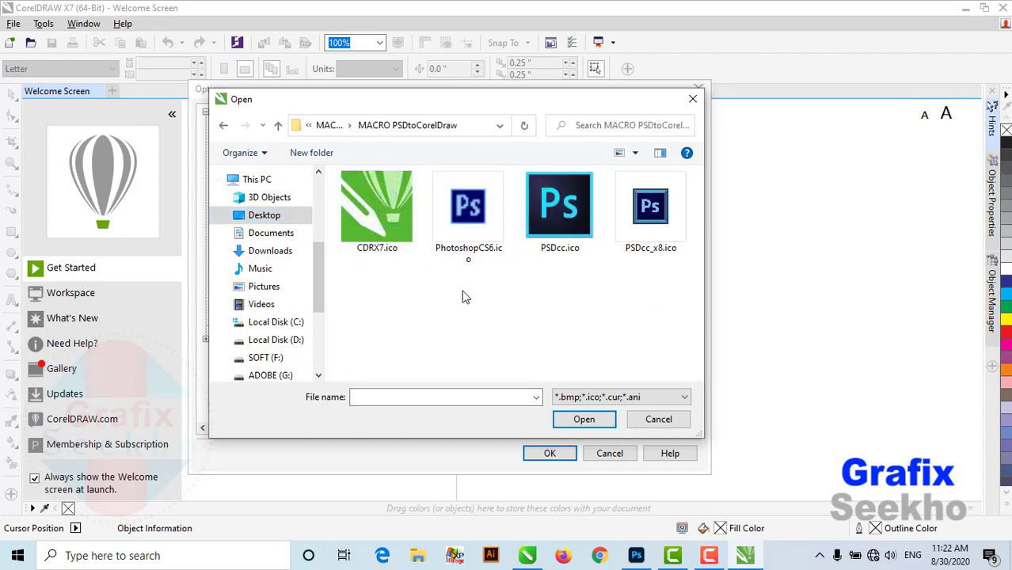
- Choose PSDcc.ico from the Photoshop icon files and import it as the EditInPhotoShop command's image
left_click(477, 224)
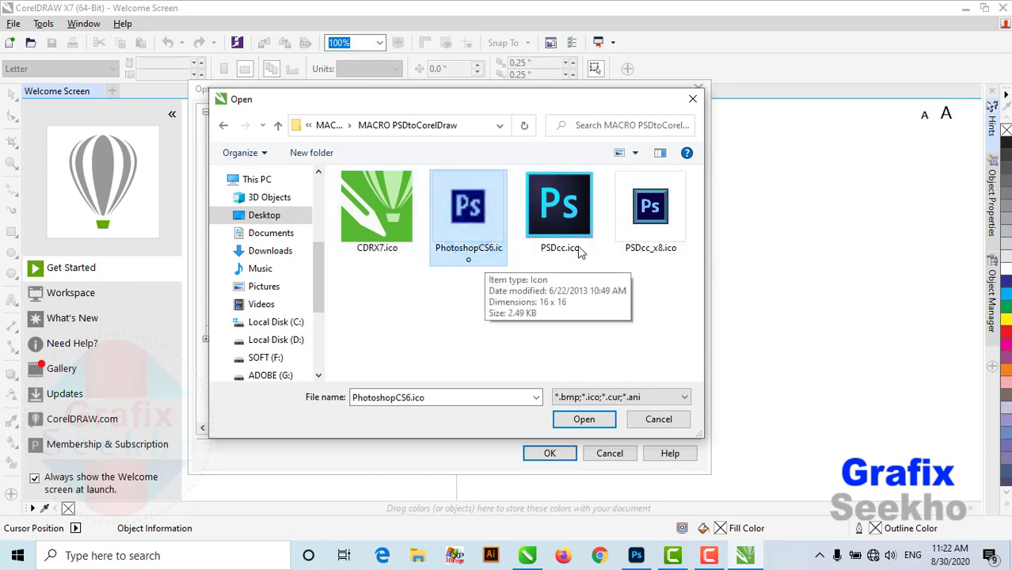
left_click(566, 214)
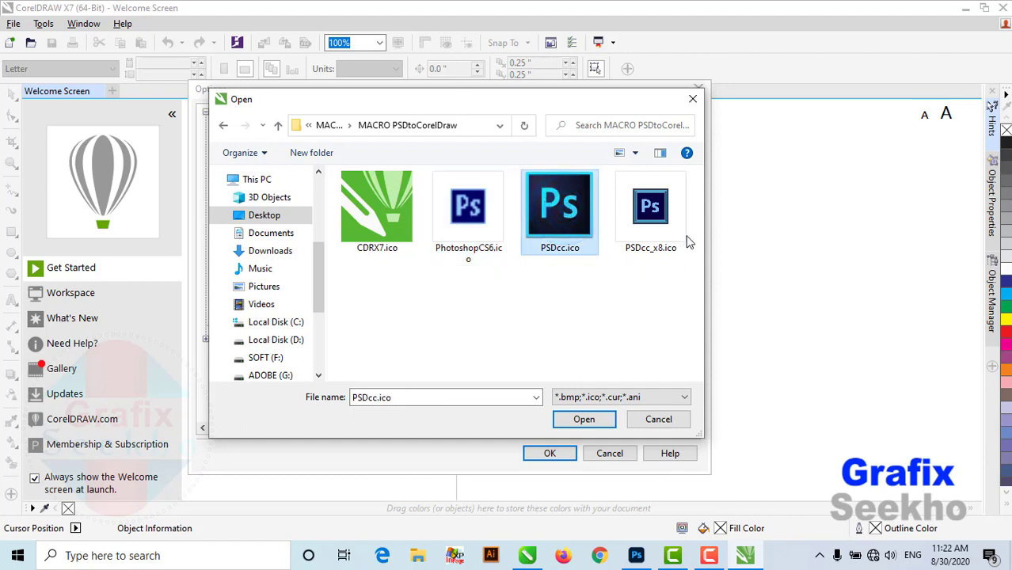
left_click(654, 211)
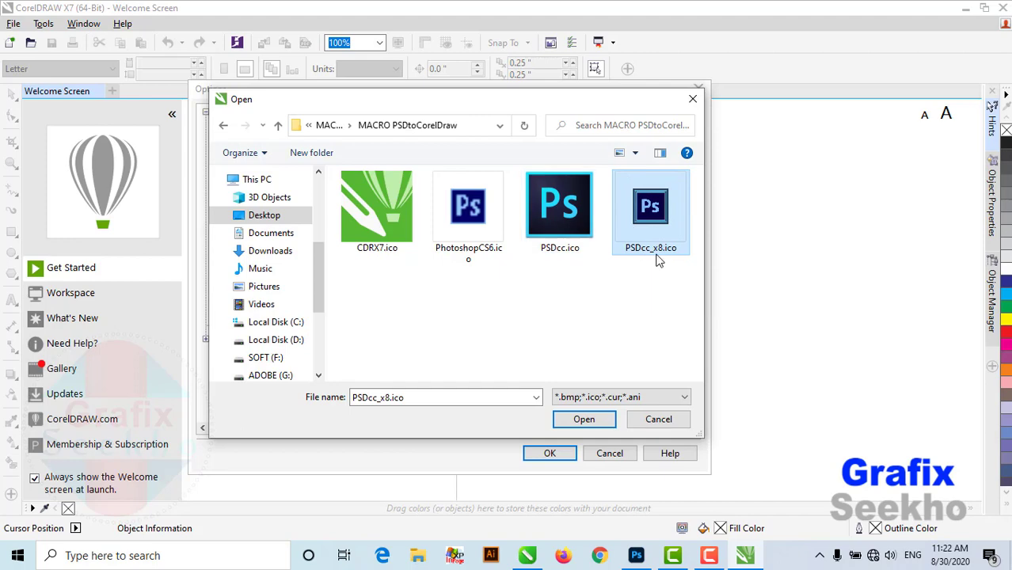
left_click(558, 209)
left_click(582, 419)
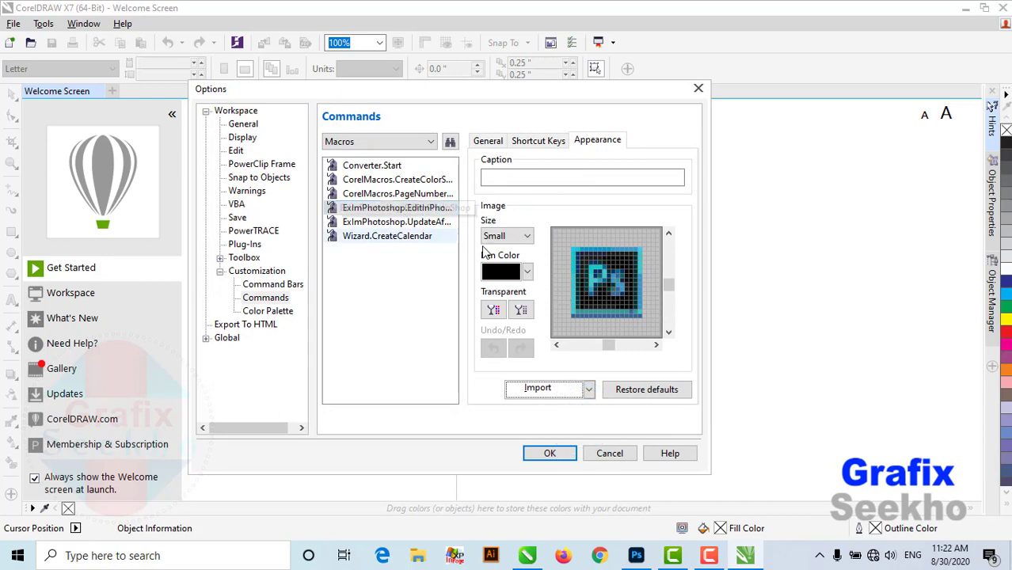
- Import CDRX7.ico as the image of the ExImPhotoshop.UpdateAfterEditInPhotoShop command
left_click(410, 224)
left_click(541, 390)
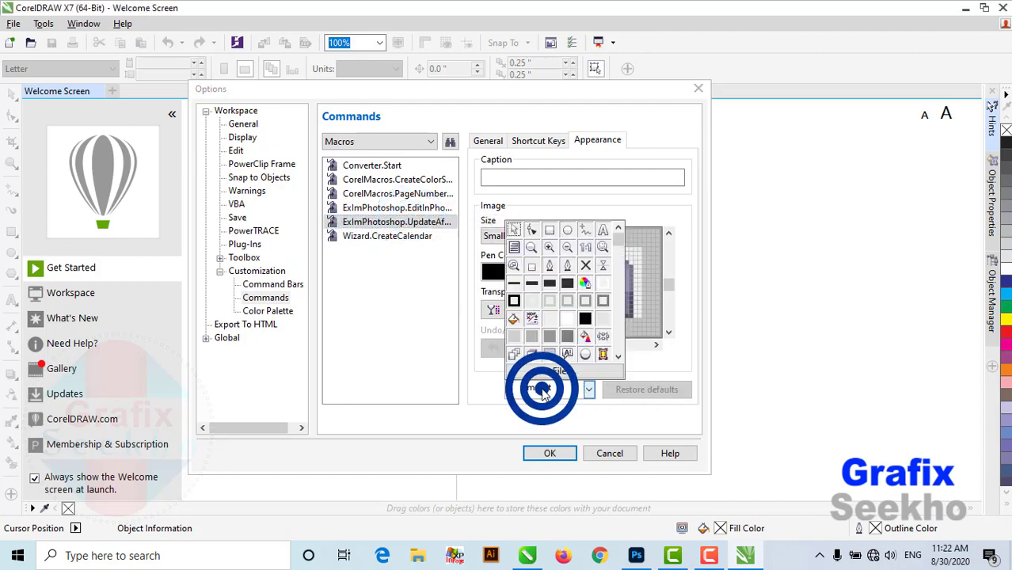
left_click(554, 370)
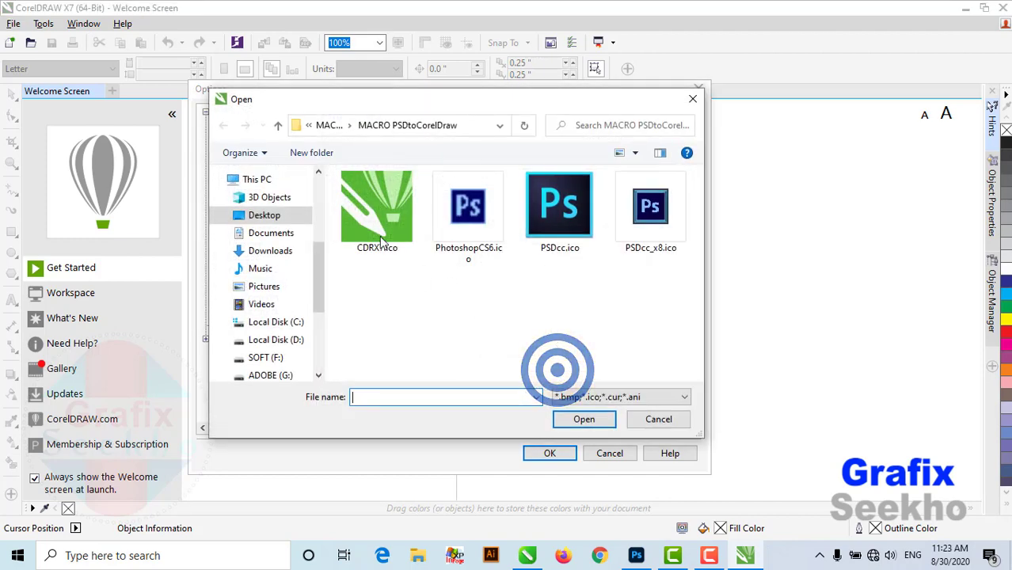
left_click(369, 206)
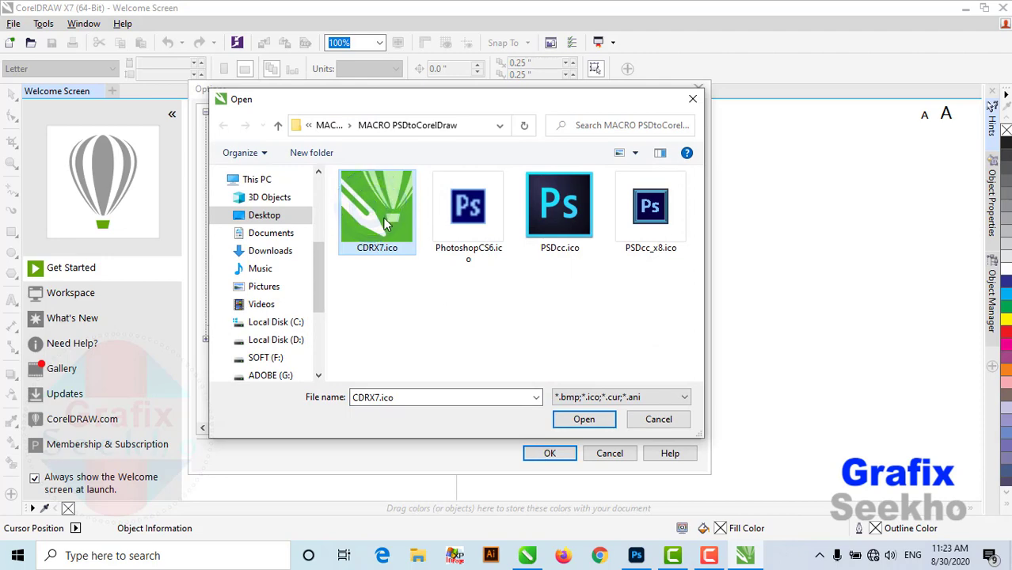
left_click(564, 459)
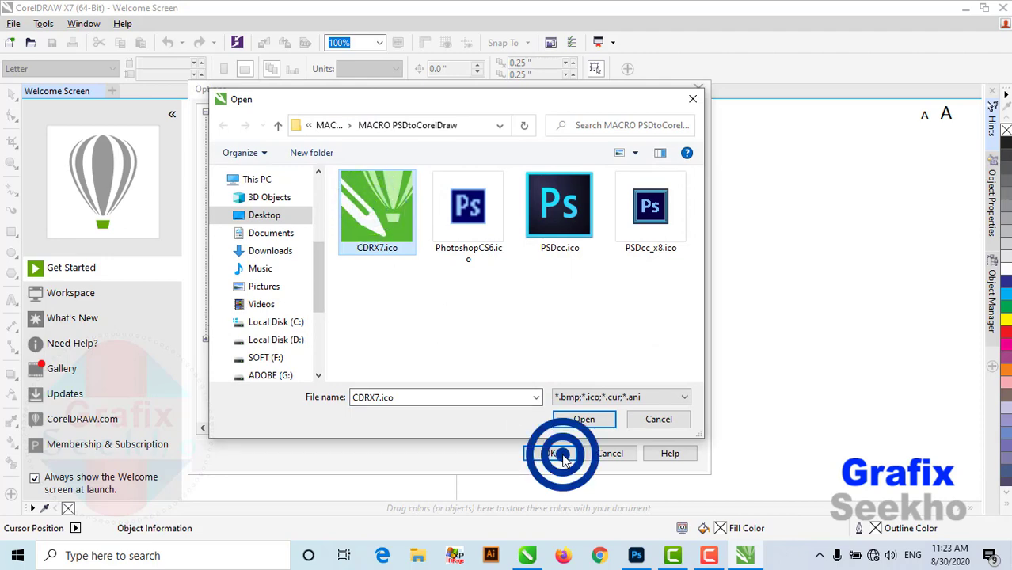
left_click(583, 420)
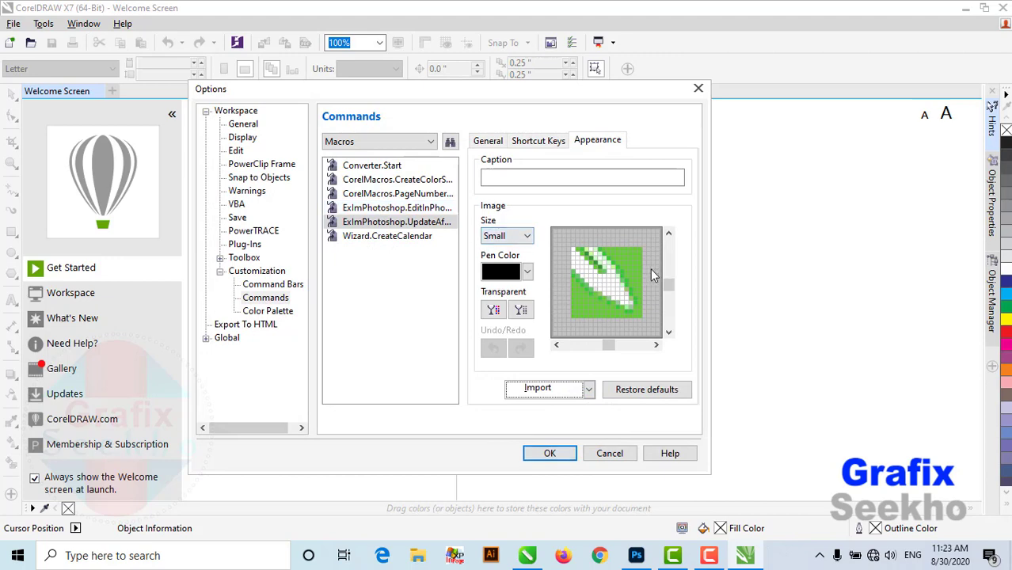
- Place the EditInPhotoShop and UpdateAfterEditInPhotoShop commands side by side at the end of the property bar and accept the options
left_click_drag(457, 95, 536, 218)
left_click(470, 331)
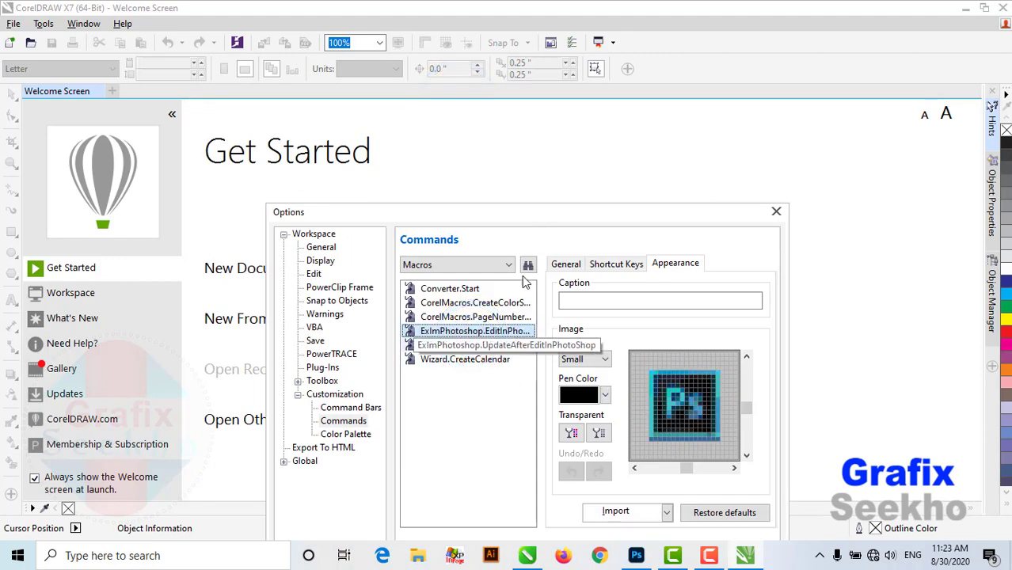
left_click_drag(435, 331, 694, 72)
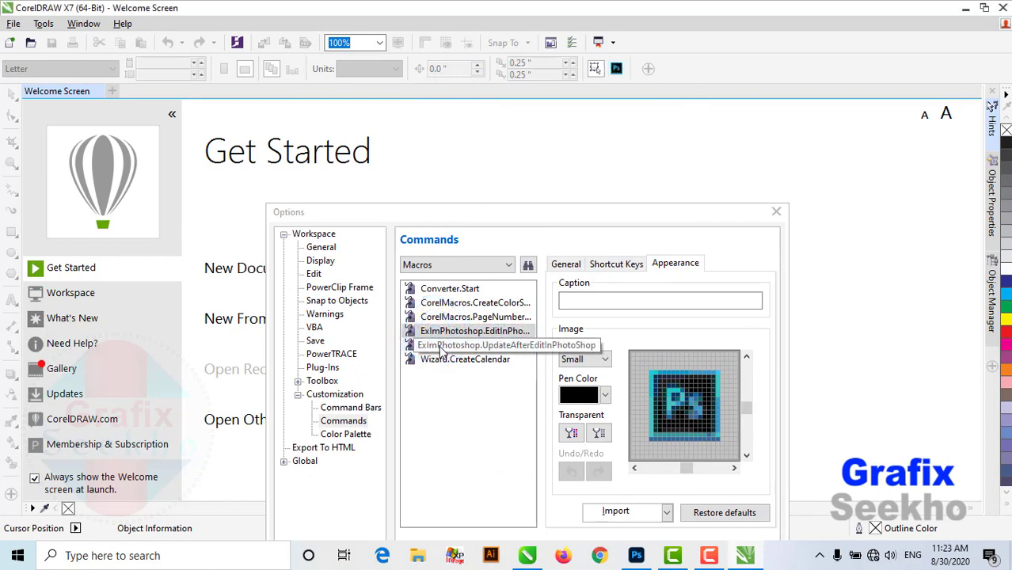
left_click_drag(438, 346, 646, 72)
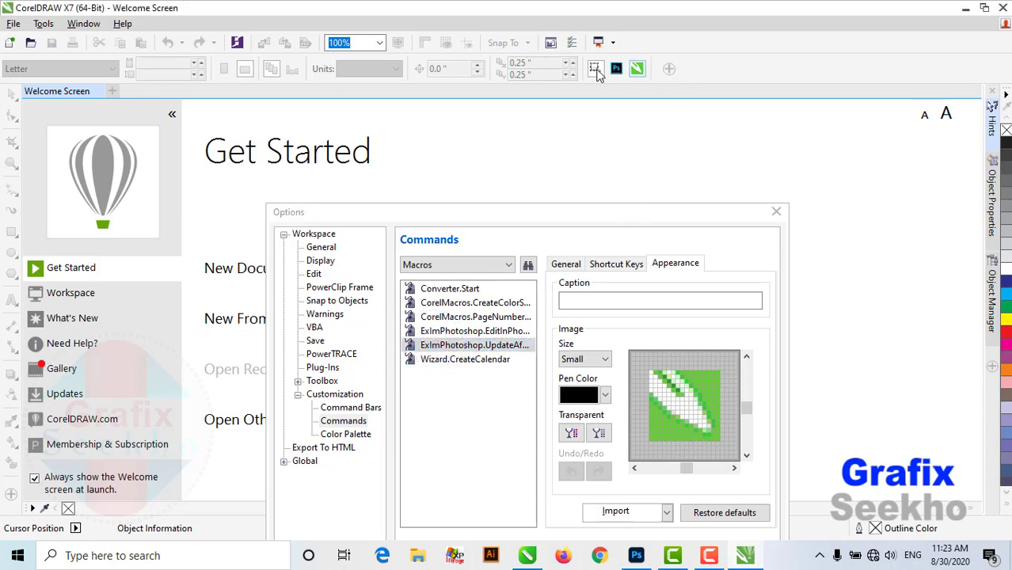
left_click_drag(562, 218, 567, 87)
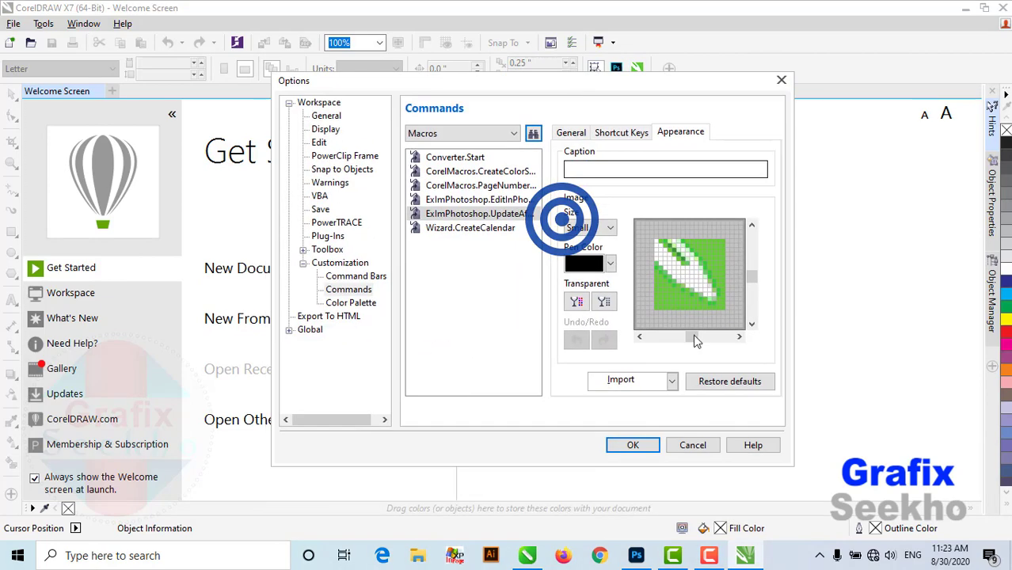
left_click(621, 445)
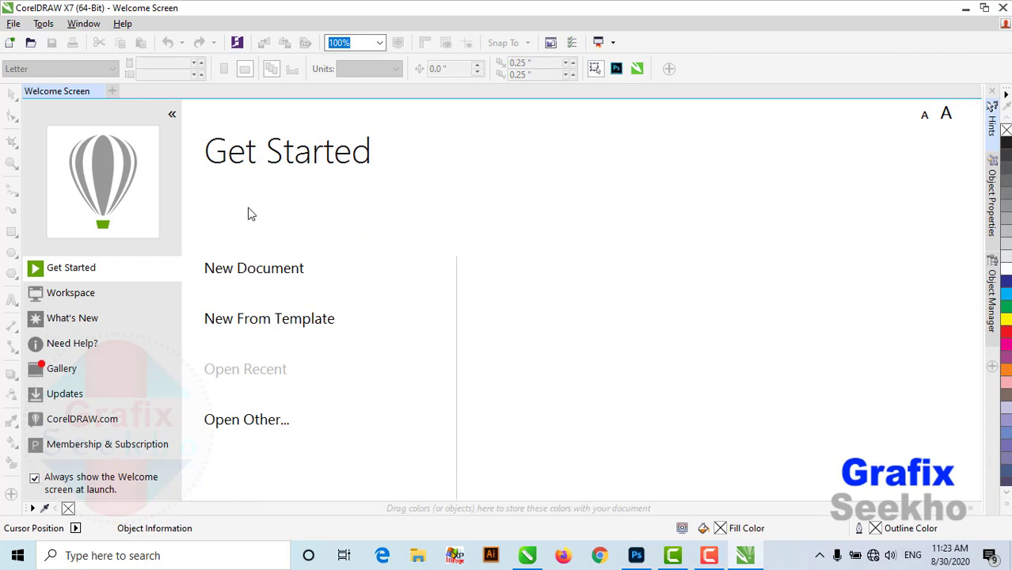
- Create a new landscape Letter document, 11 by 8.5 inches, with RGB as the primary color mode
left_click(261, 269)
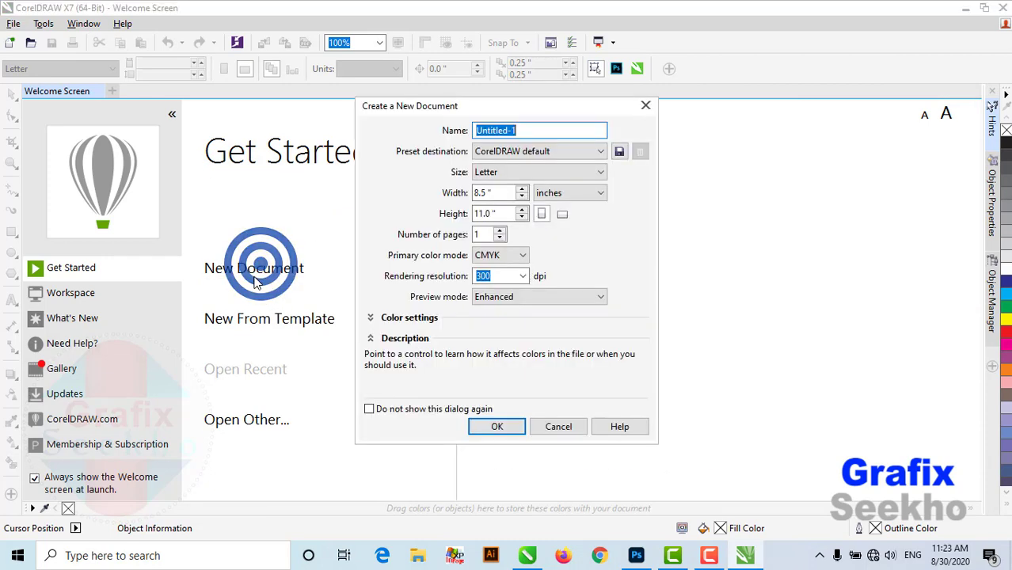
left_click(510, 255)
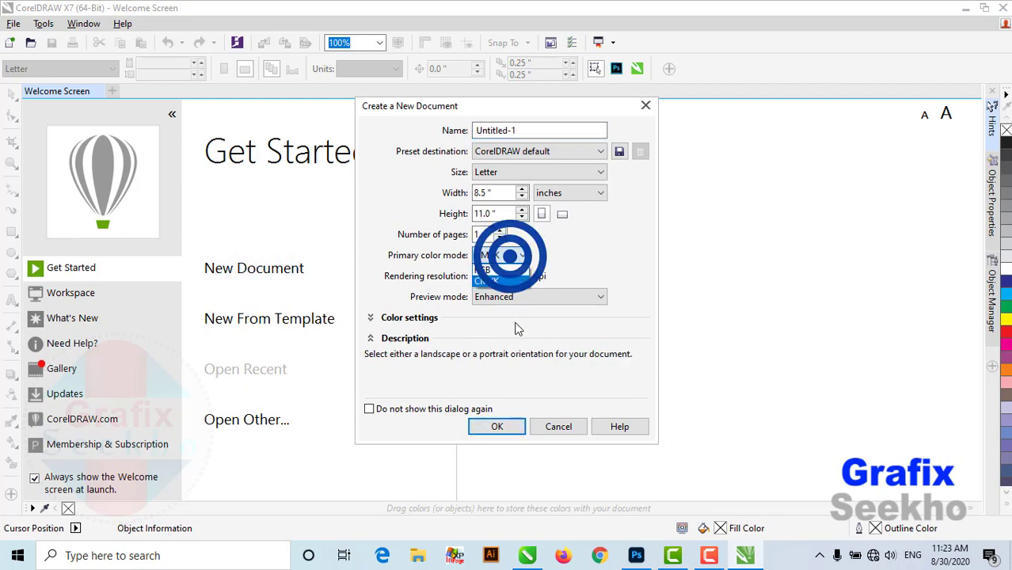
left_click(486, 270)
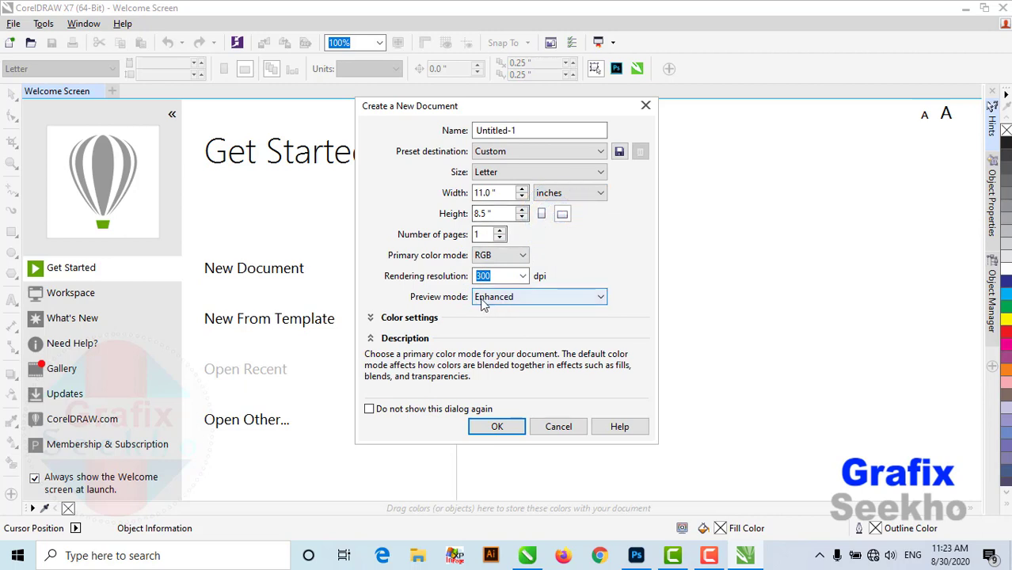
left_click(497, 426)
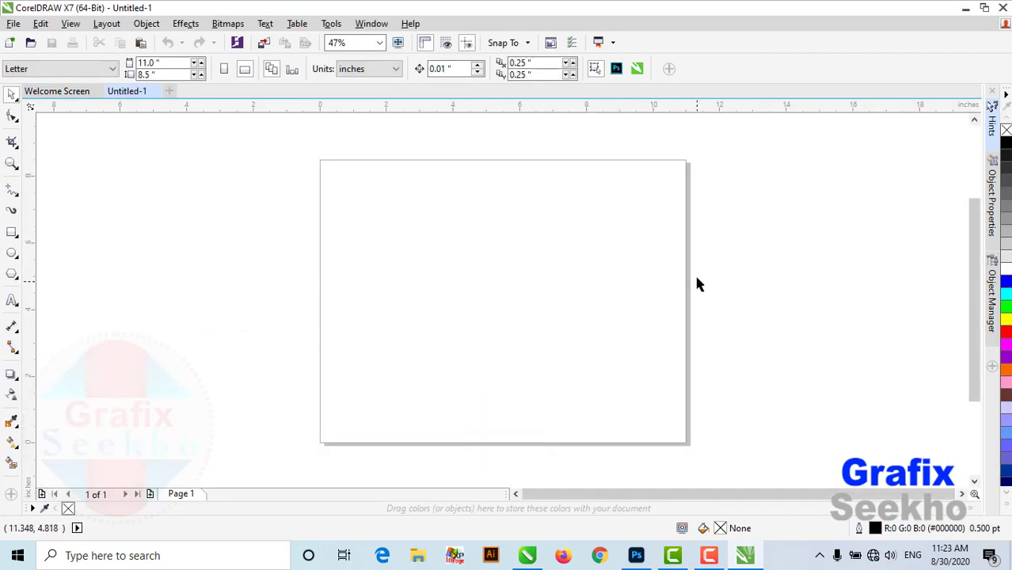
- Draw an ellipse about 4.39 by 4.61 inches on the page, fill it with red and set its outline to None
left_click(12, 252)
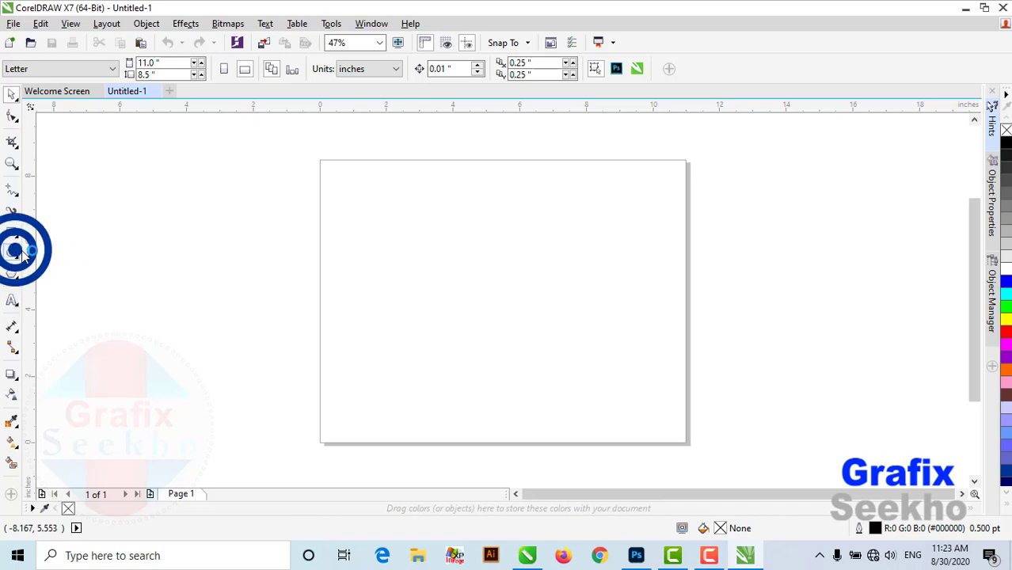
left_click_drag(369, 221, 515, 374)
left_click(1006, 332)
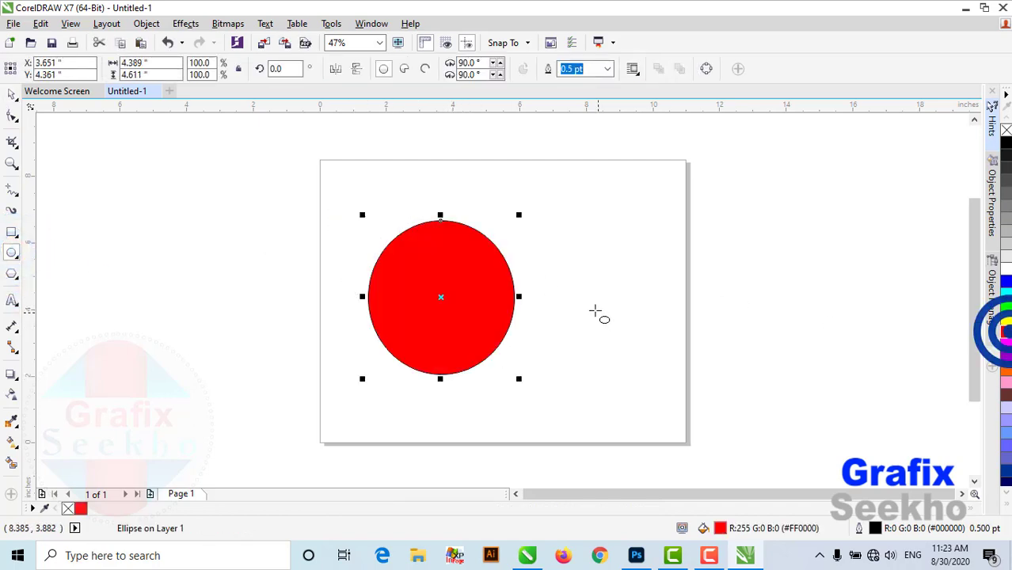
left_click(610, 70)
left_click(582, 80)
- Enlarge the red ellipse to about 142% (6.23 by 6.55 inches) and move it near the middle of the page
left_click(12, 95)
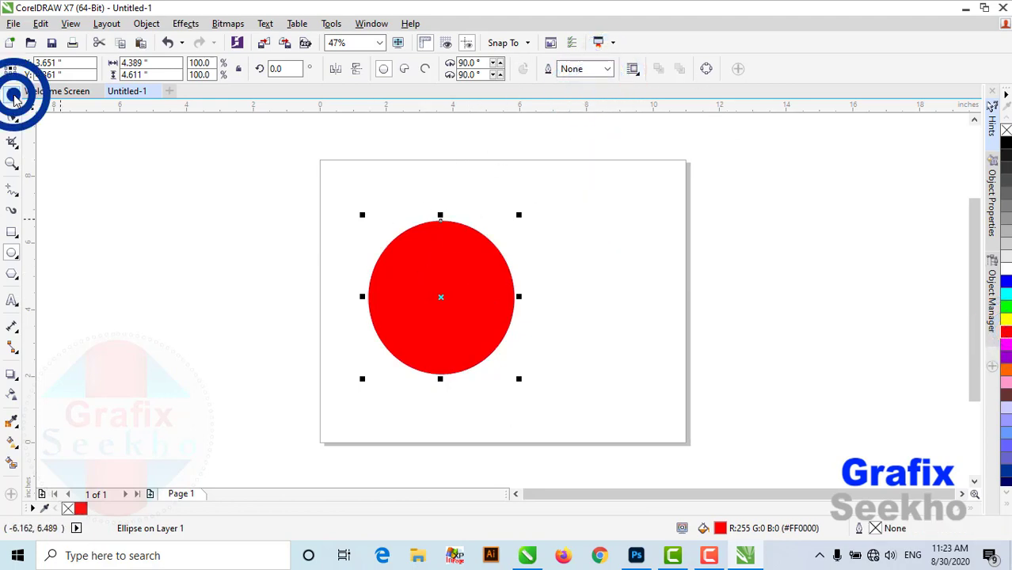
left_click(417, 252)
left_click_drag(518, 378, 579, 441)
left_click_drag(453, 322, 473, 289)
- Convert the red ellipse to curves, and then to a 500 dpi RGB Color (24-bit) bitmap with a transparent background
right_click(479, 252)
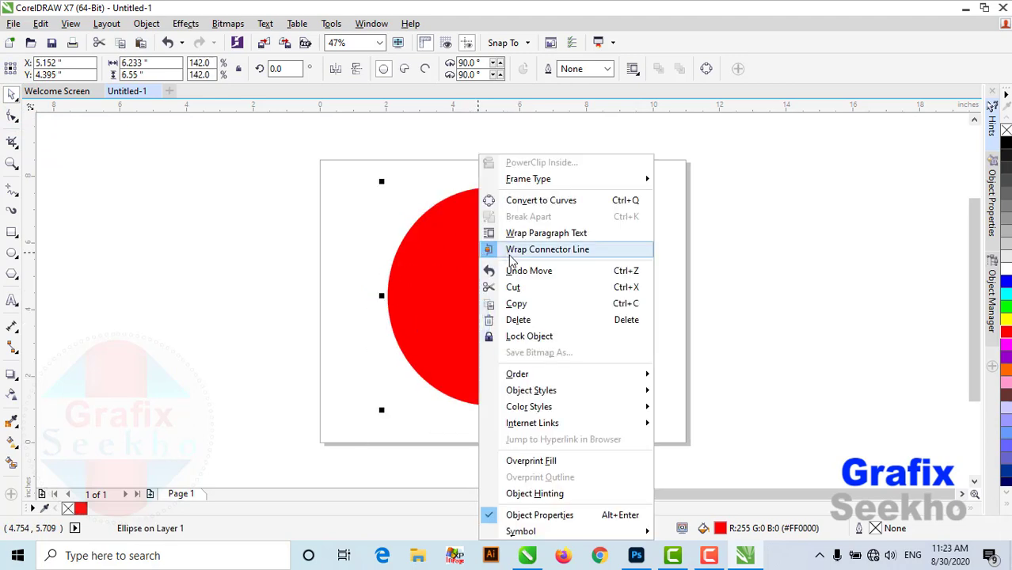
left_click(558, 201)
left_click(228, 24)
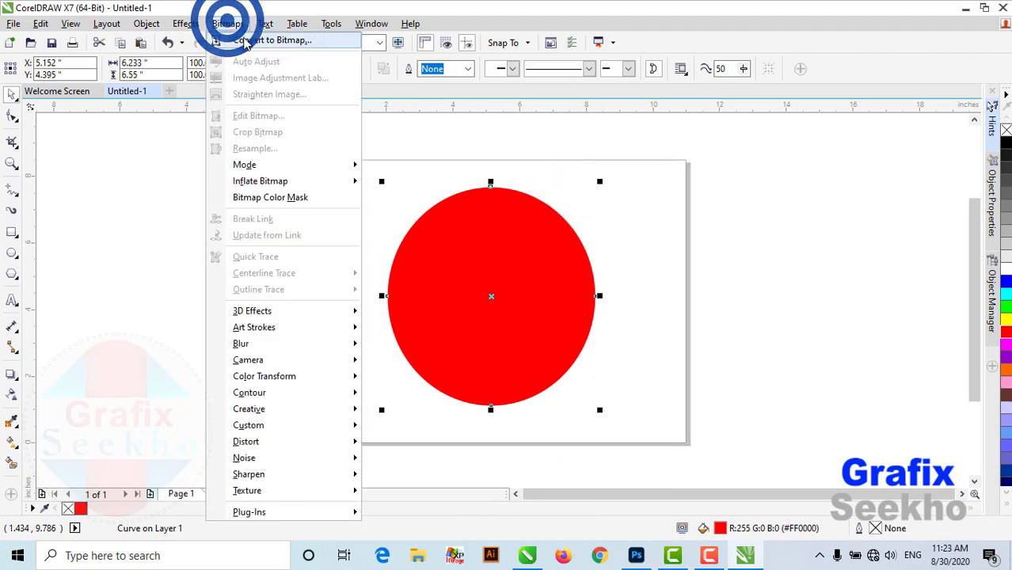
left_click(246, 36)
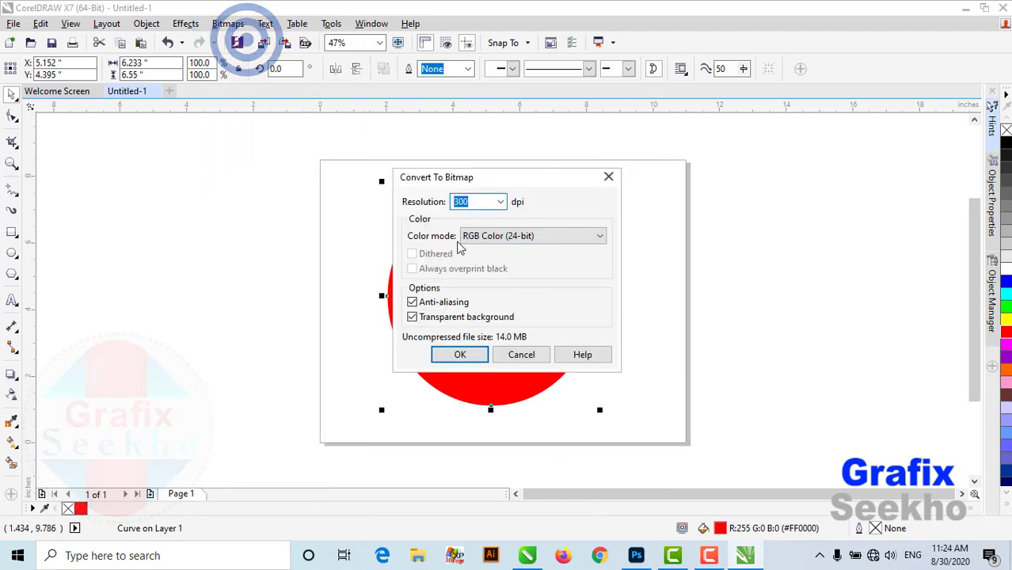
double_click(475, 202)
type("50")
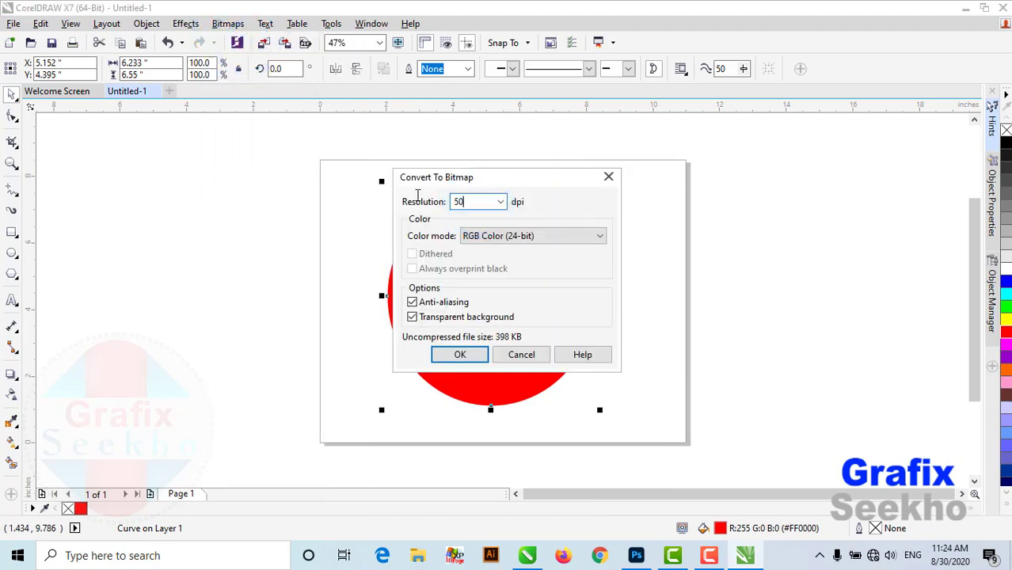
key("Return")
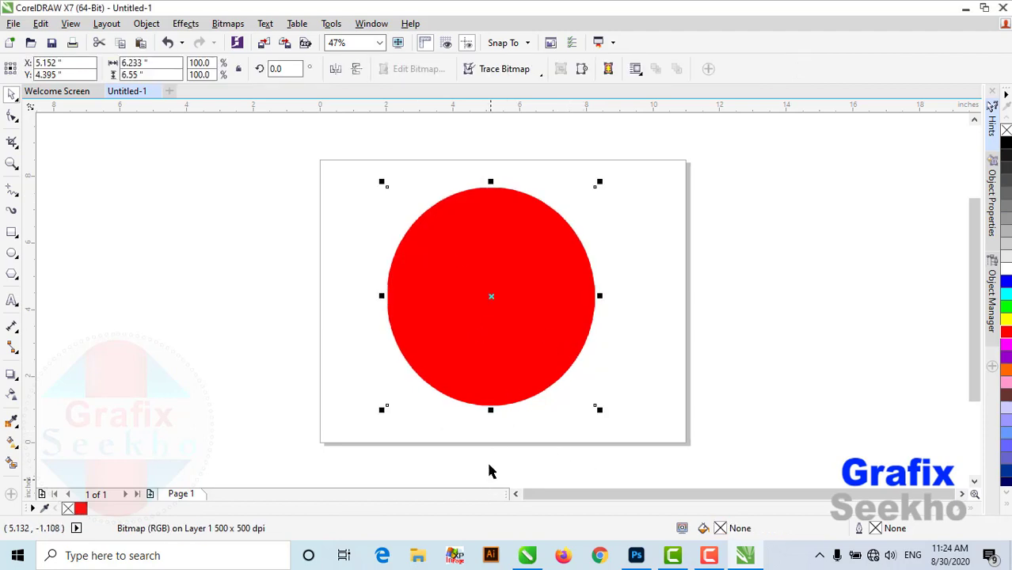
left_click(533, 234)
left_click(531, 232)
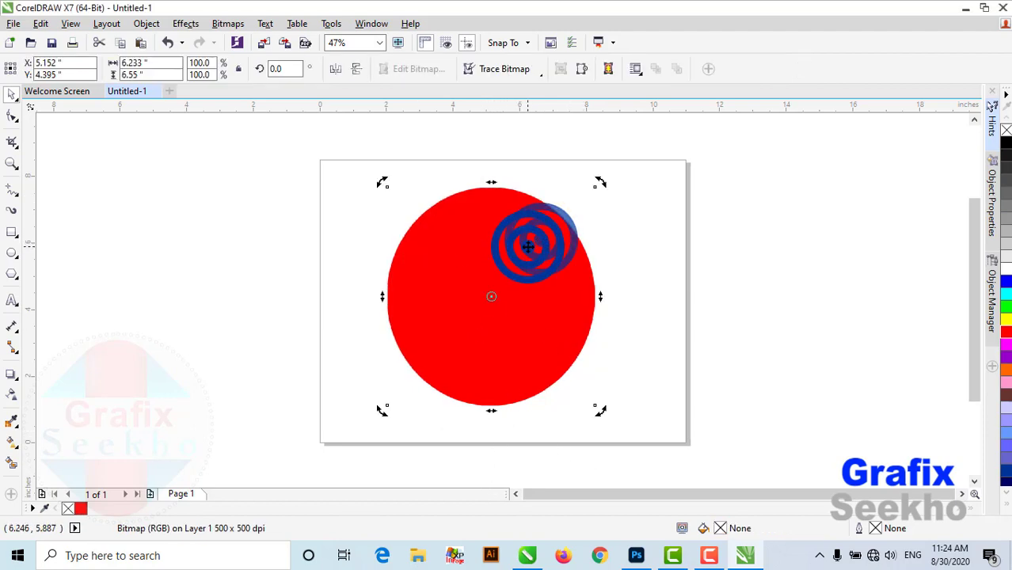
left_click(530, 231)
left_click(530, 232)
left_click(767, 58)
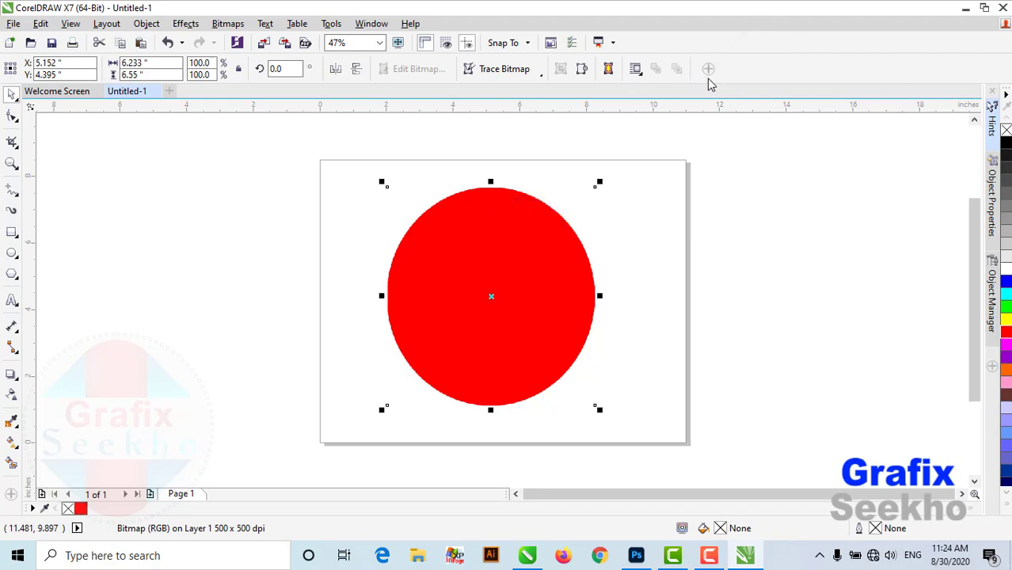
- Add the EditInPhotoShop and UpdateAfterEditInPhotoShop macro commands to the end of the bitmap property bar and accept the options
left_click(321, 22)
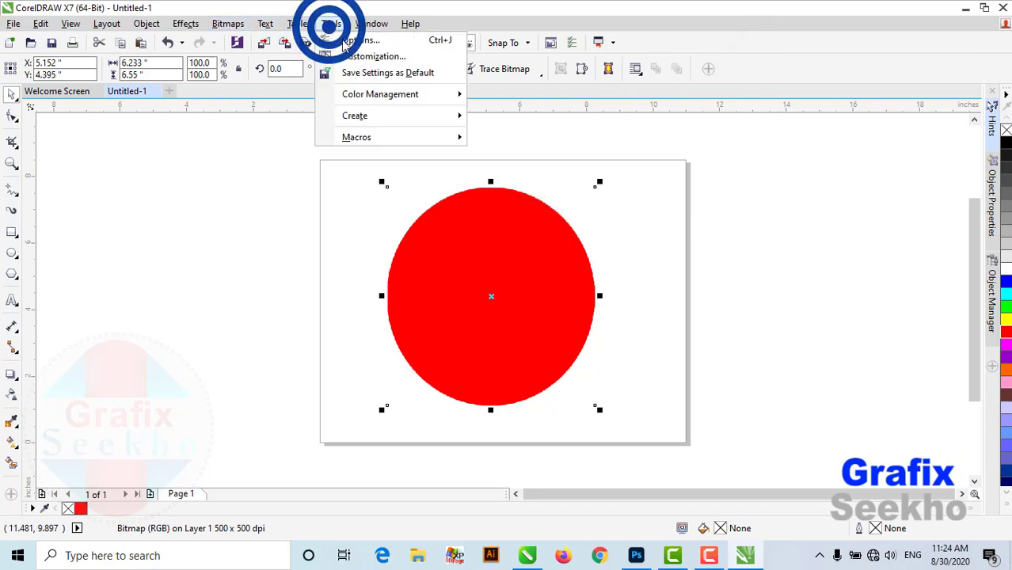
left_click(352, 58)
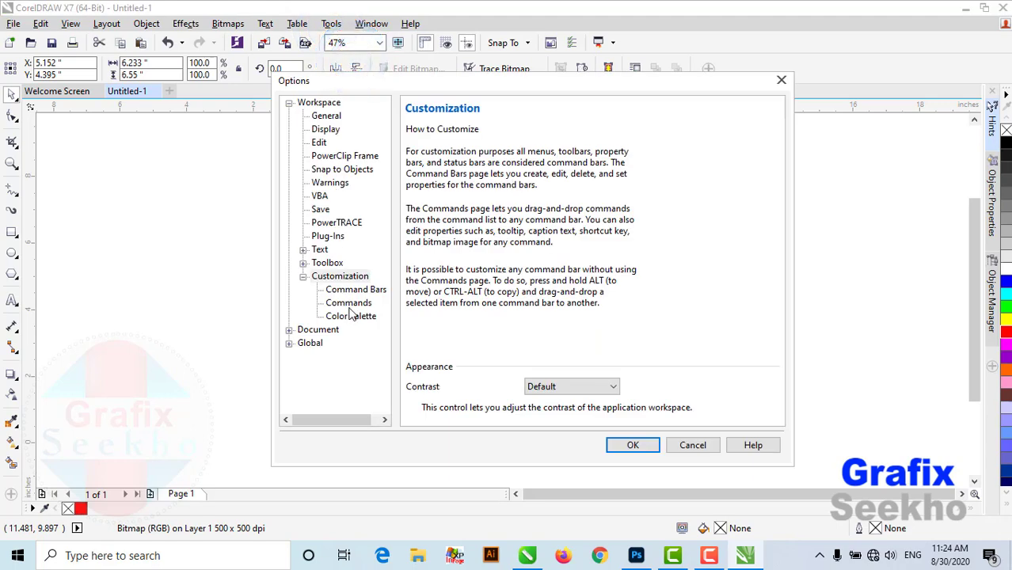
left_click(348, 302)
left_click(459, 198)
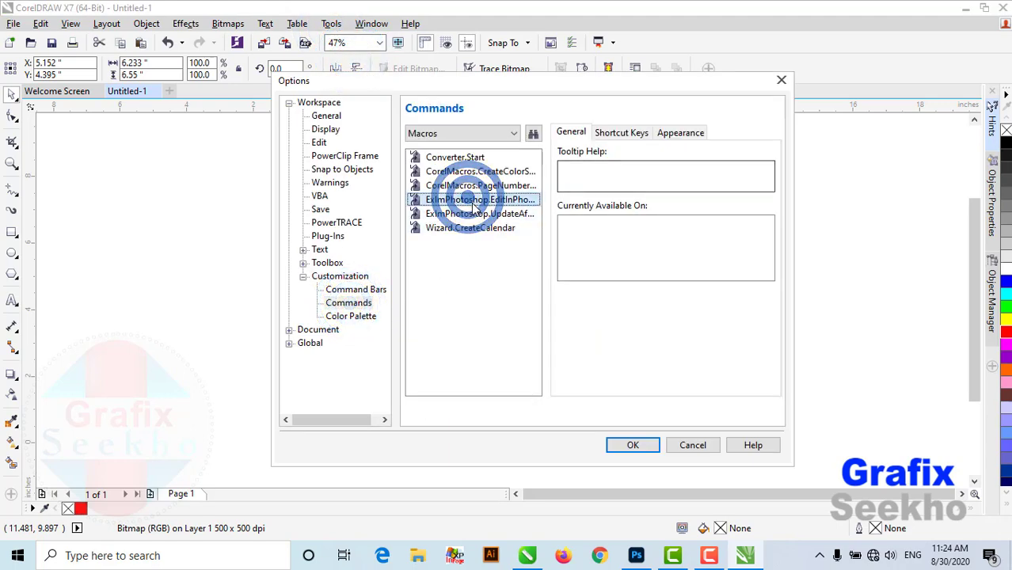
left_click_drag(472, 201, 716, 70)
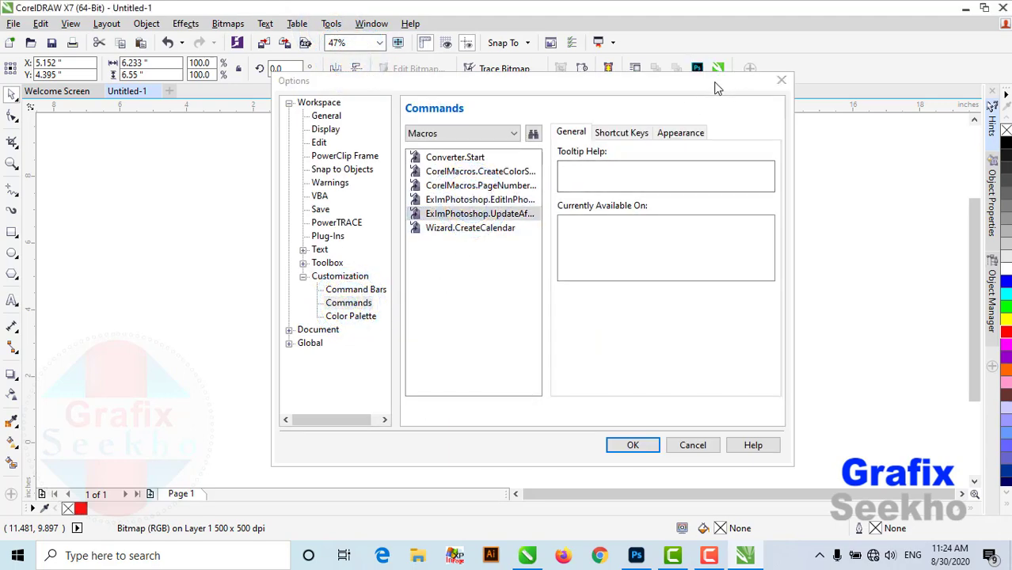
left_click(633, 444)
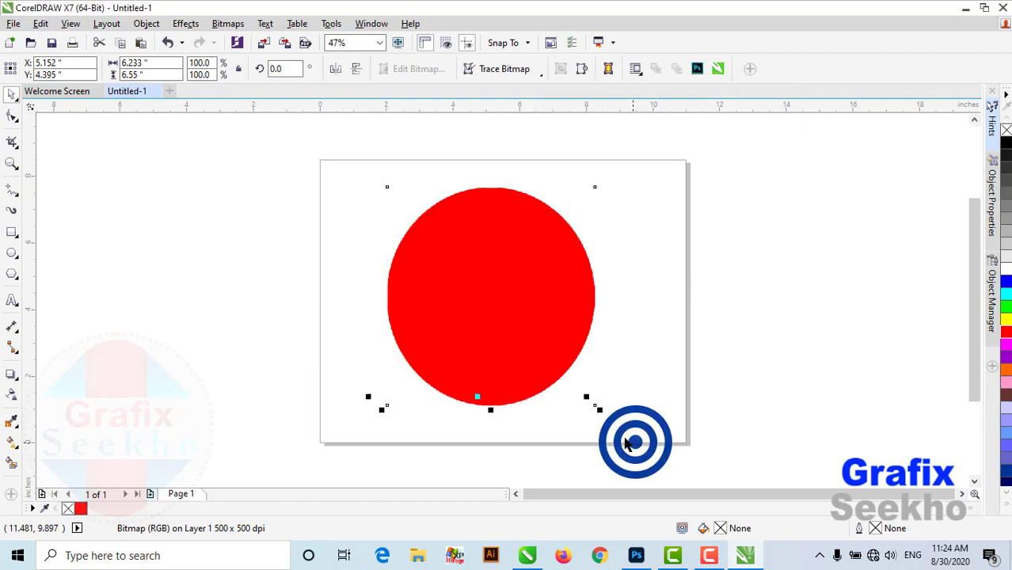
- Send the red bitmap to Photoshop with EditInPhotoShop and switch to Photoshop
left_click(655, 198)
left_click(521, 271)
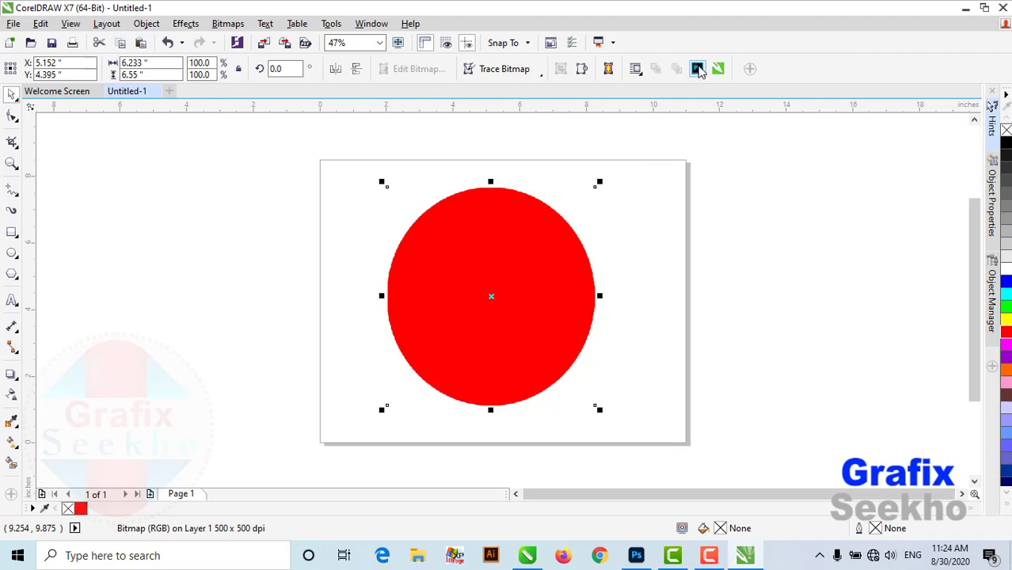
left_click(698, 69)
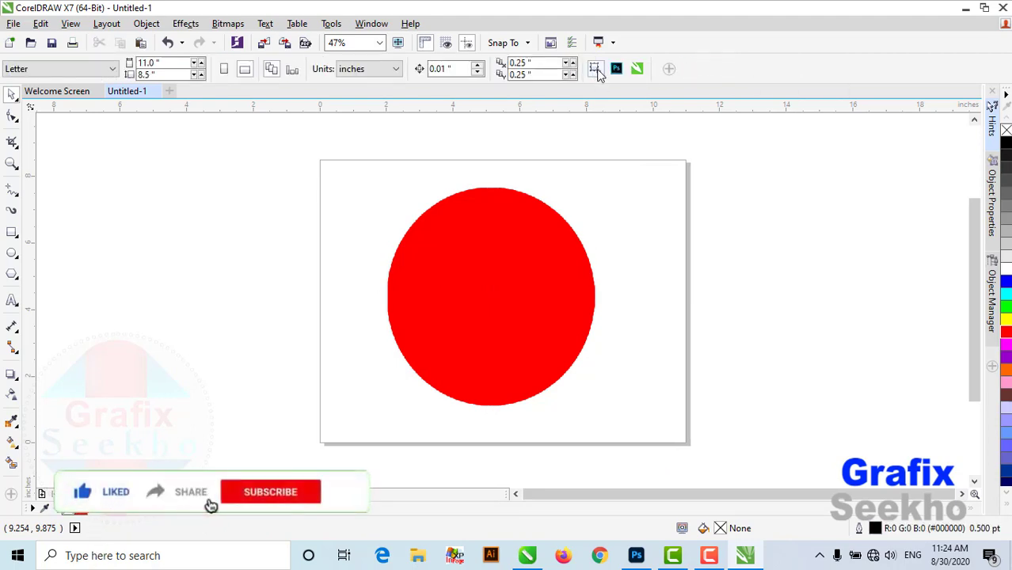
left_click(634, 552)
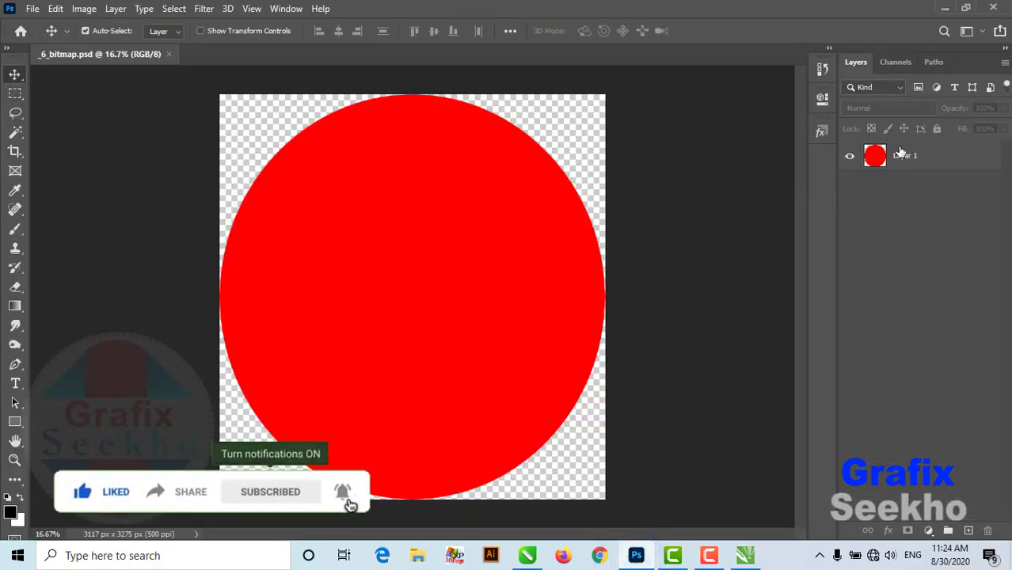
- Duplicate Layer 1 under the name Layer 1 copy
right_click(907, 156)
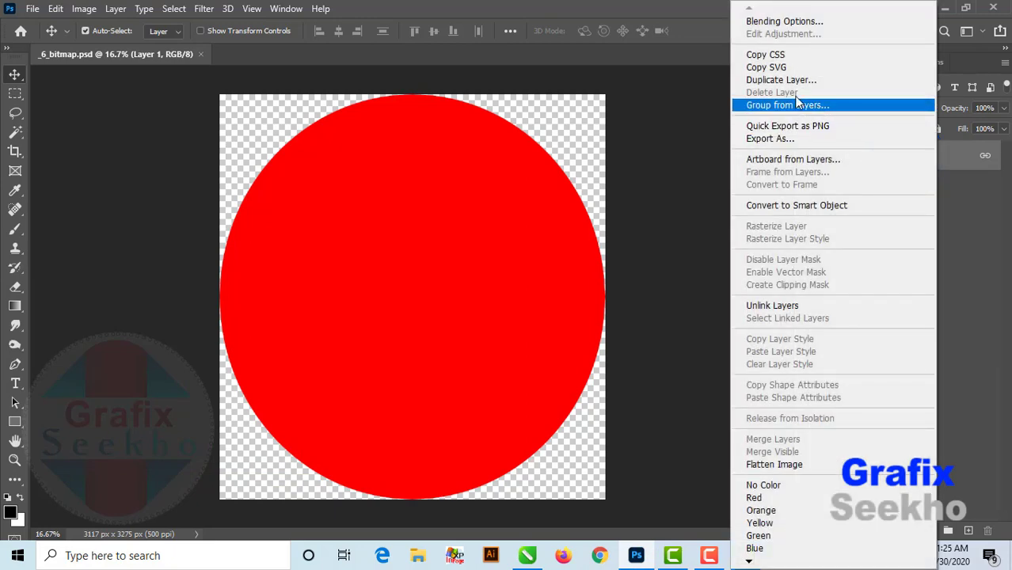
left_click(780, 80)
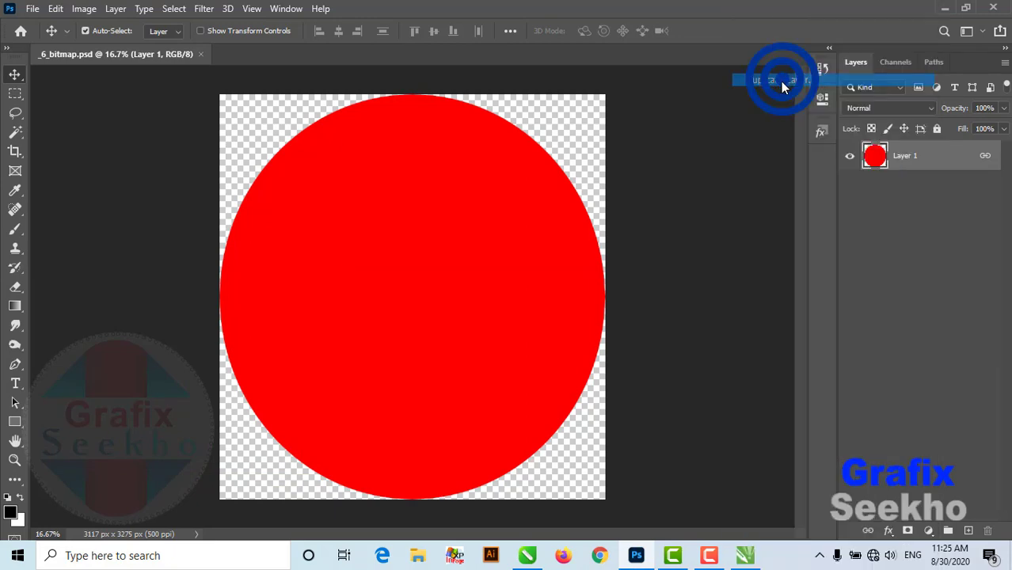
left_click(638, 140)
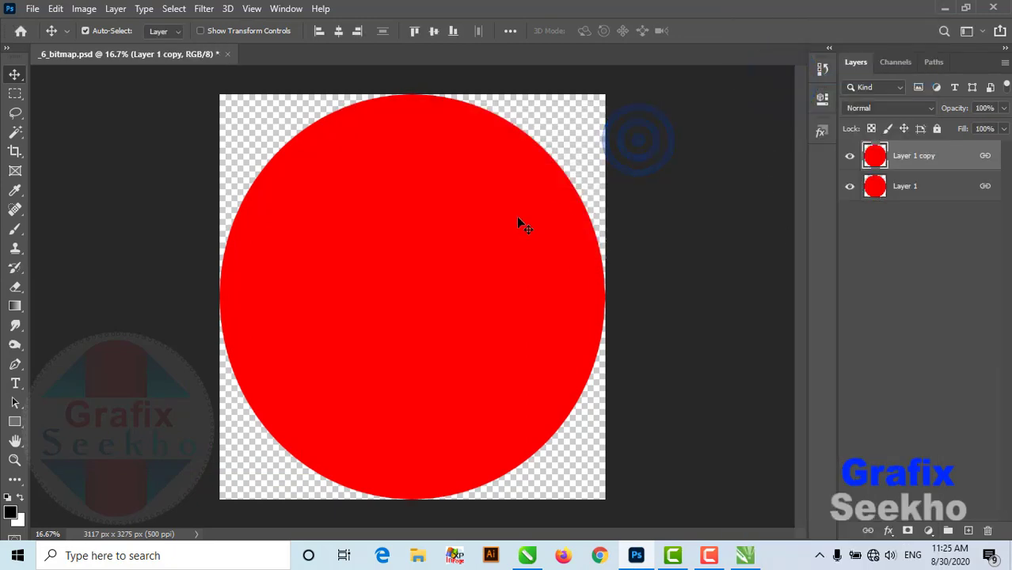
- Apply a green leaf Pattern Overlay, a Drop Shadow and a Bevel & Emboss reset to its defaults to Layer 1 copy
left_click(517, 220)
left_click(890, 532)
left_click(921, 493)
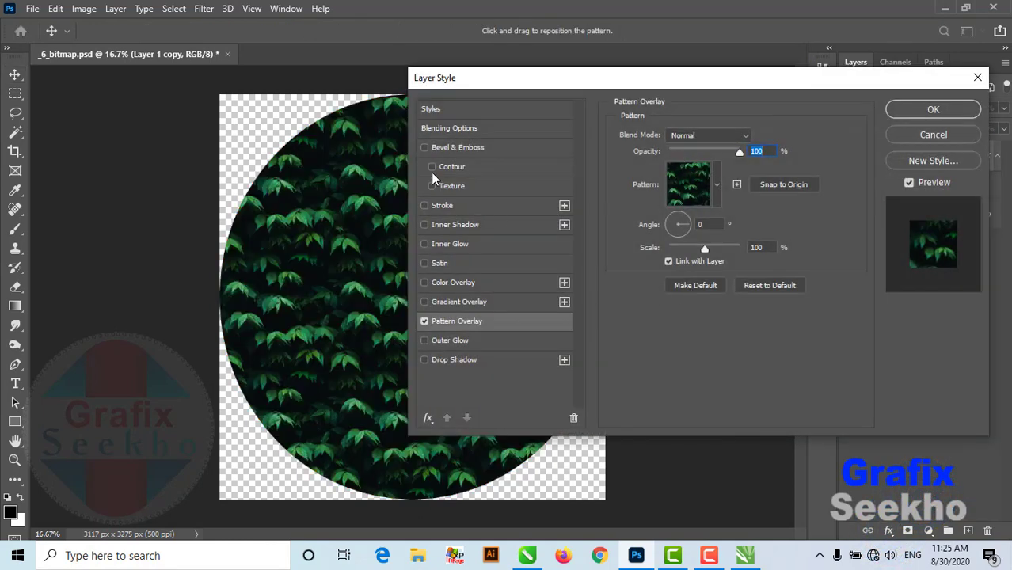
left_click(437, 361)
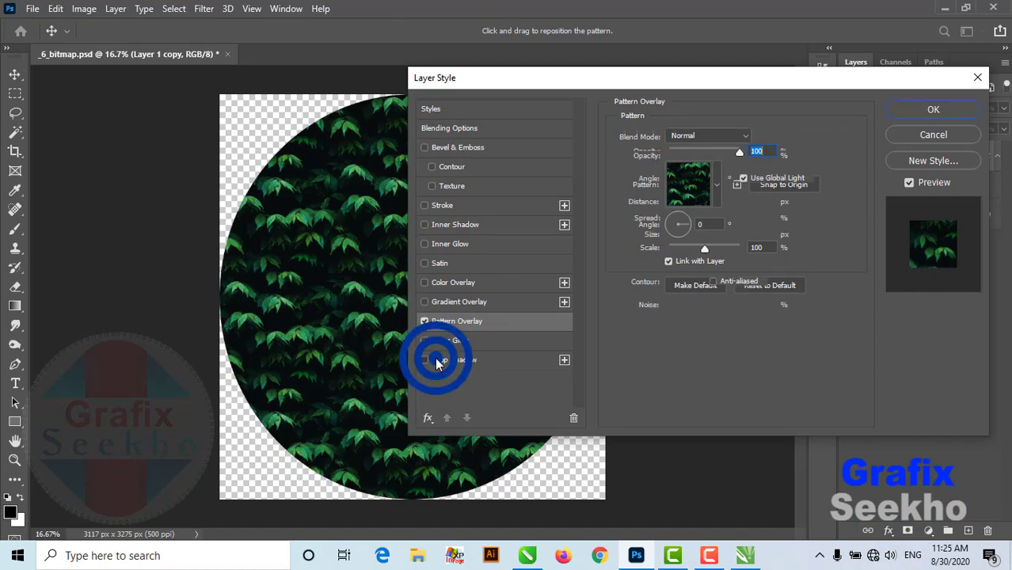
left_click(443, 147)
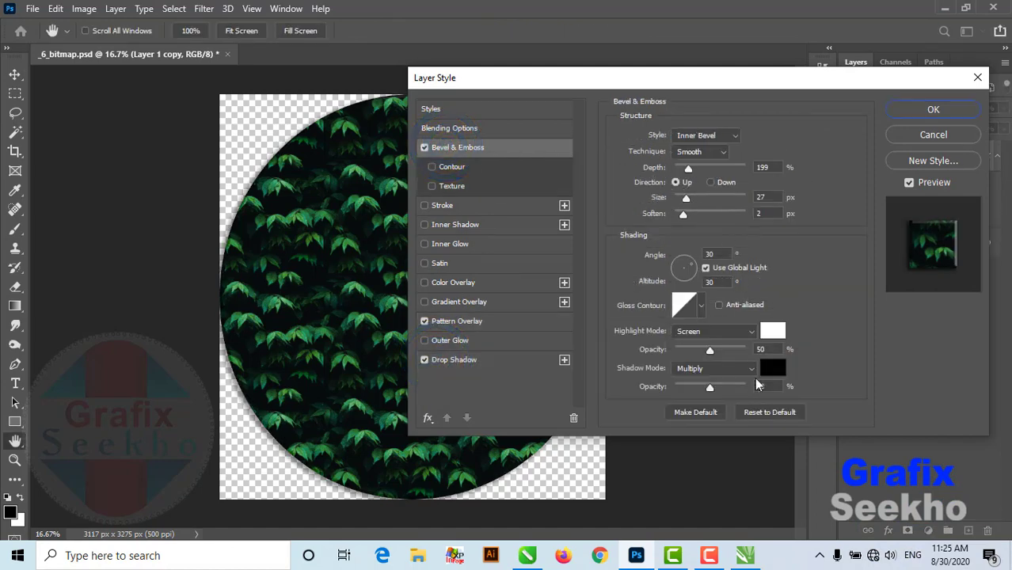
left_click(758, 411)
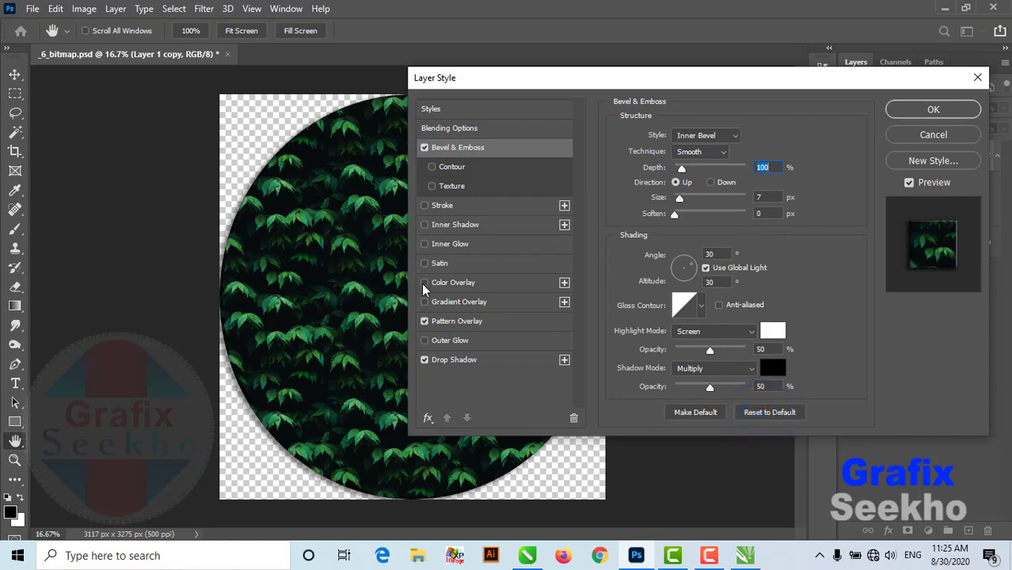
left_click(931, 111)
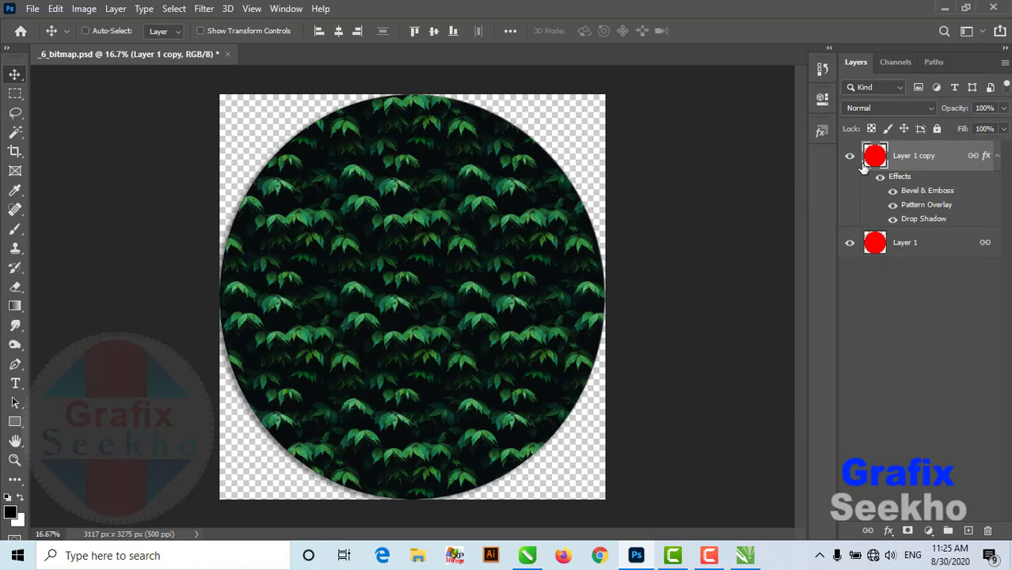
- Merge the styled copy down into Layer 1 and save the PSD file
key("ctrl+e")
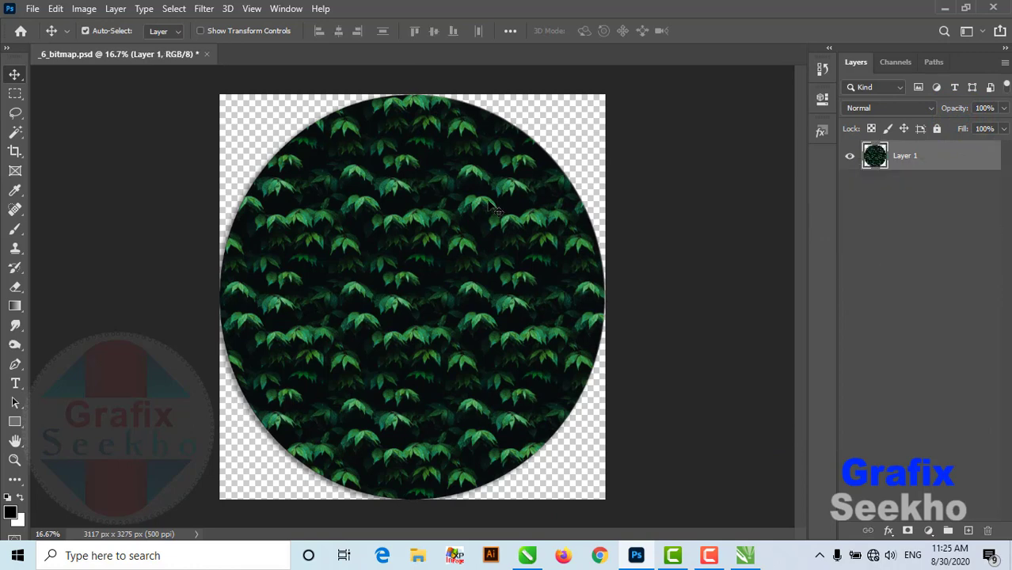
key("ctrl+s")
- Switch back to CorelDRAW and refresh the red bitmap with UpdateAfterEditInPhotoShop
left_click(747, 557)
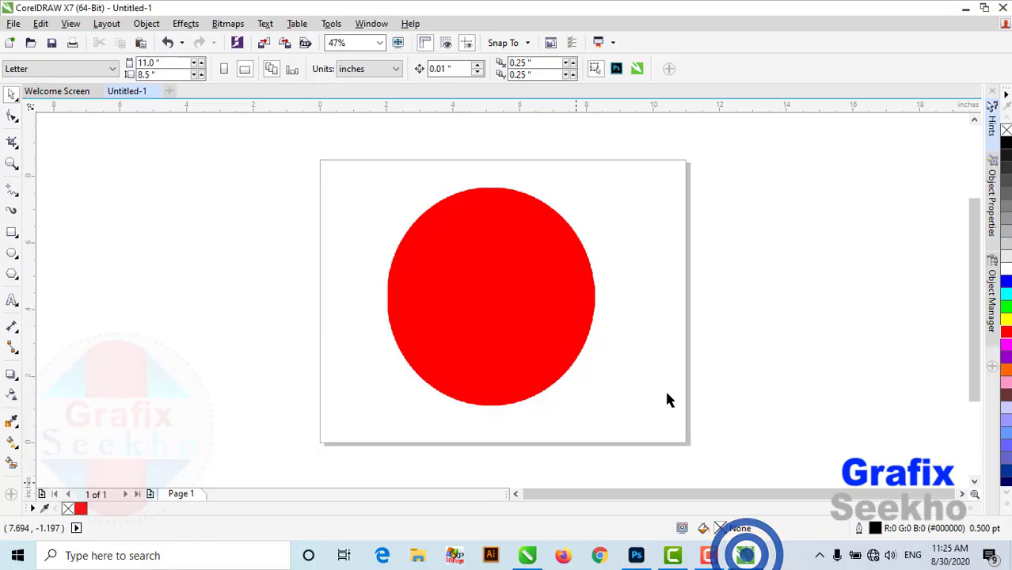
left_click(487, 228)
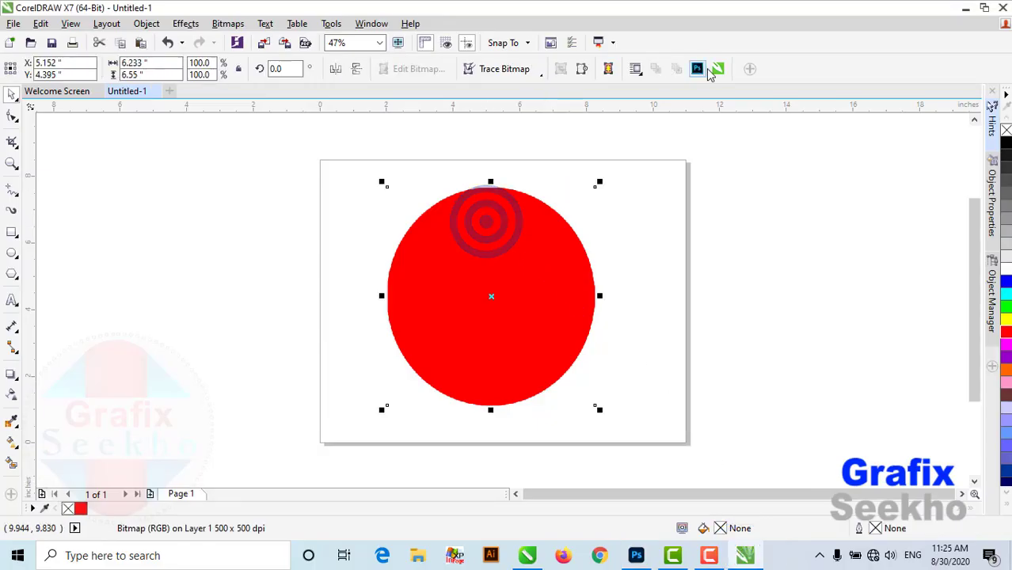
left_click(718, 69)
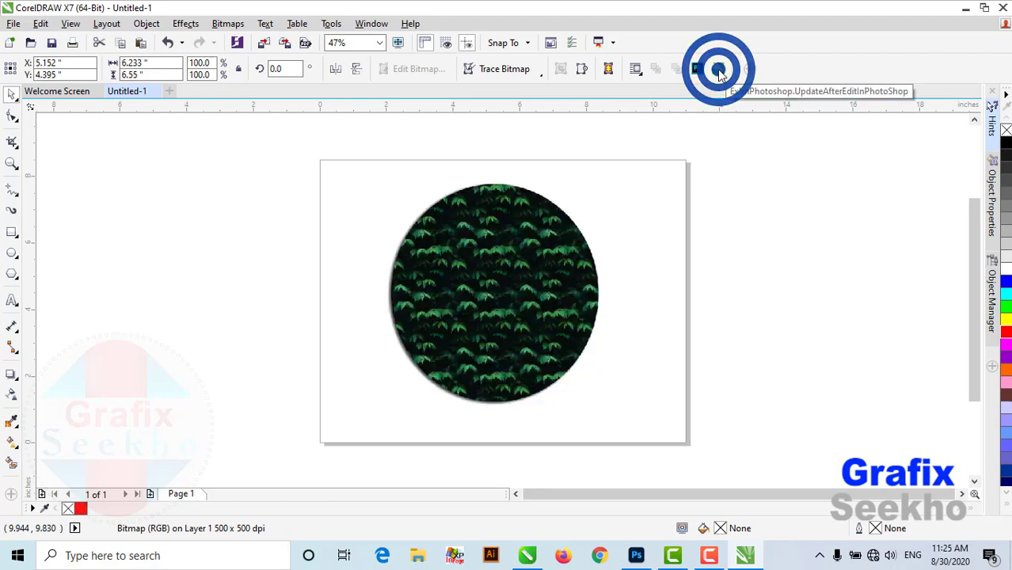
scroll(465, 276, "up", 3)
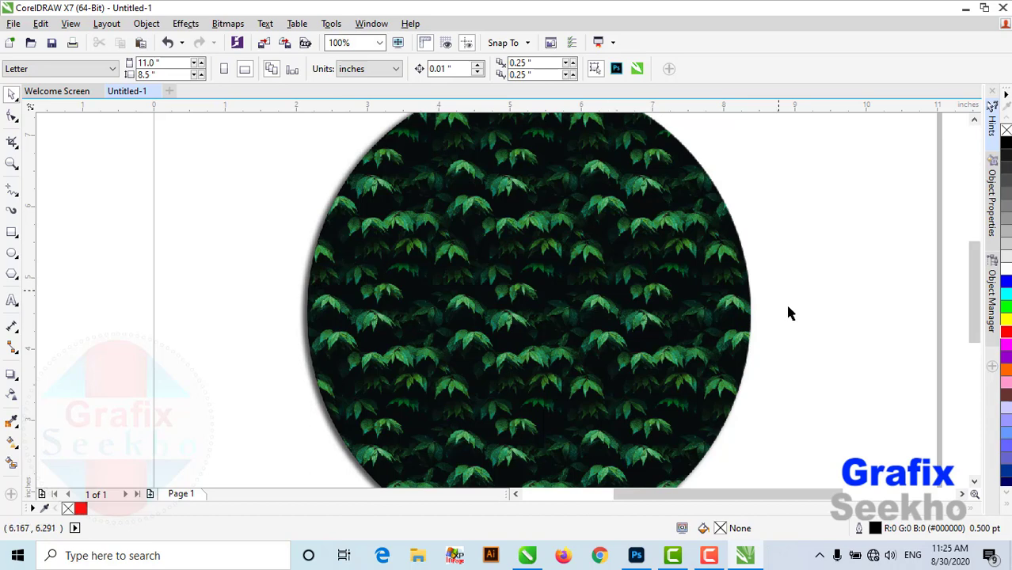
- Delete the leaf-patterned bitmap from the page
left_click(529, 234)
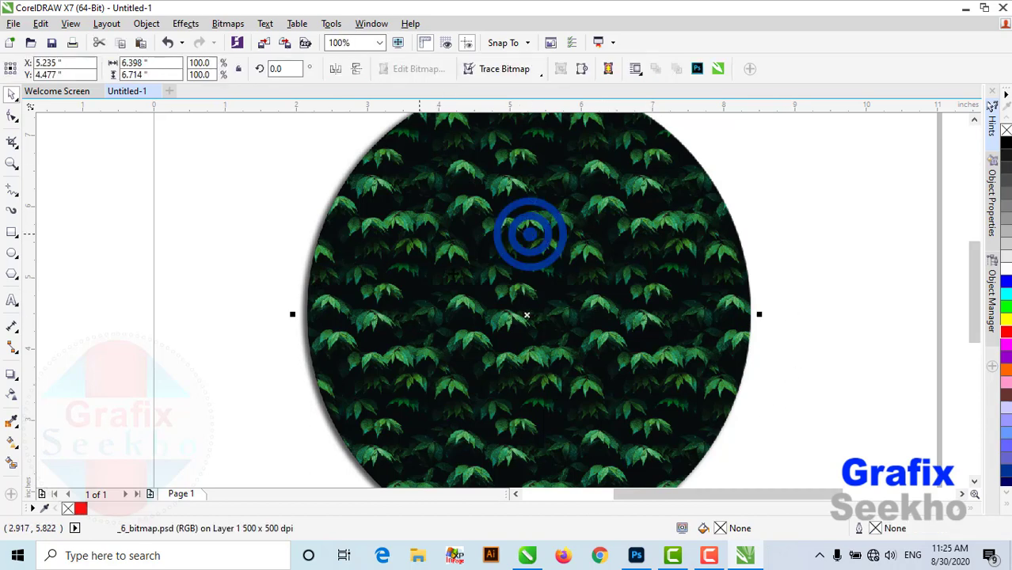
scroll(495, 269, "down", 2)
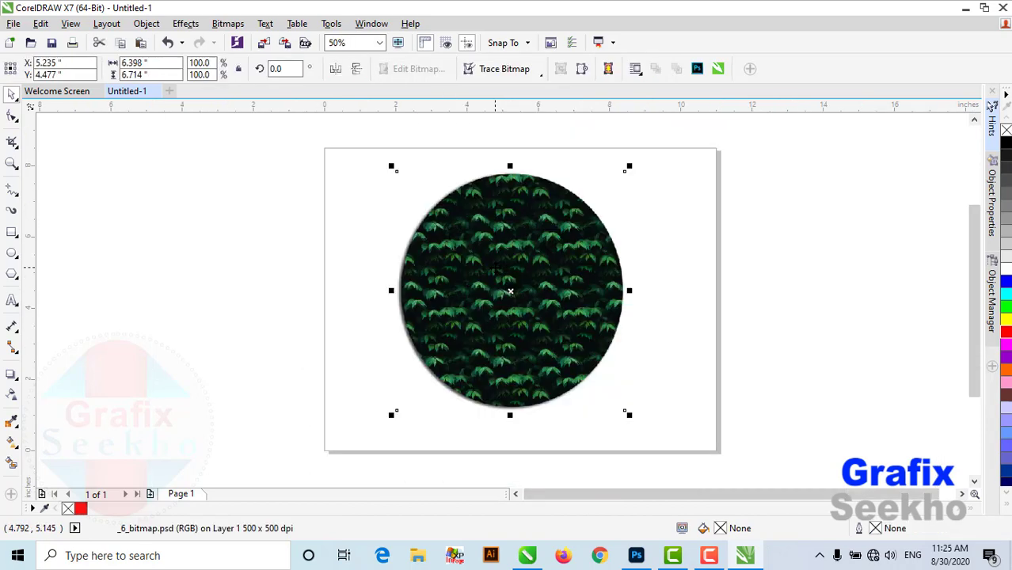
key("Delete")
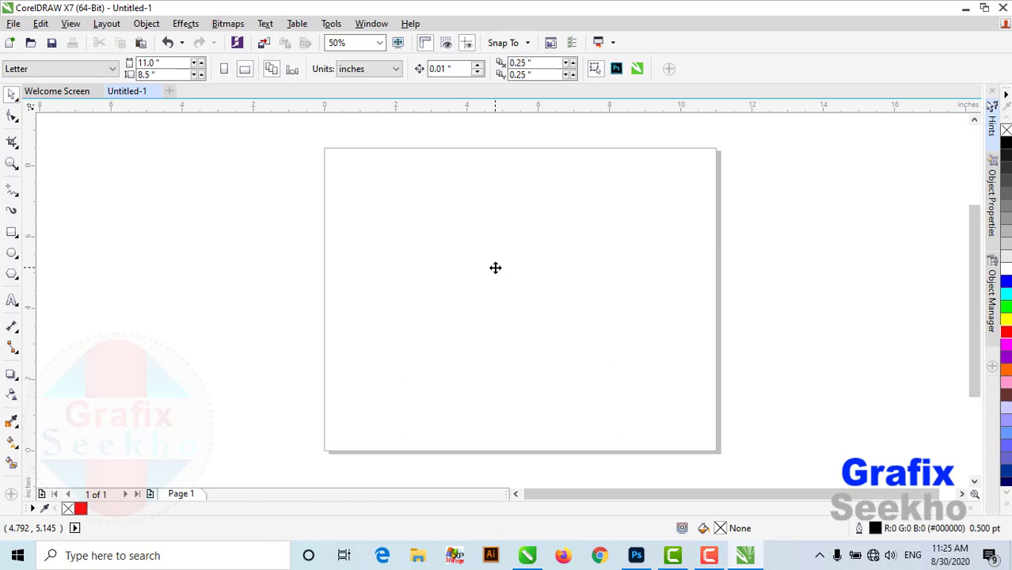
- Write a short lowercase name as 24 pt Arial artistic text near the middle of the page
left_click(11, 300)
left_click(428, 289)
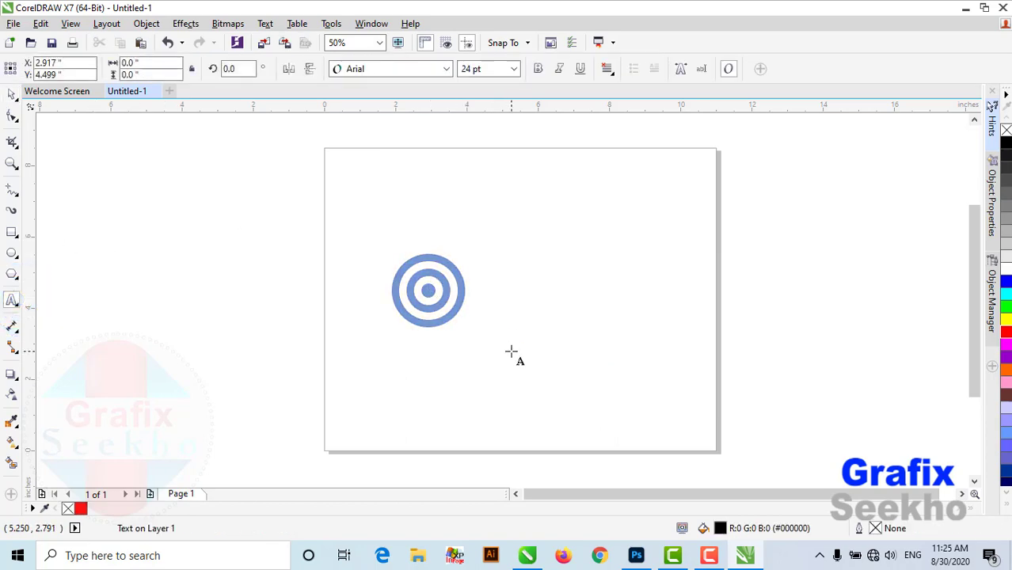
type("madni")
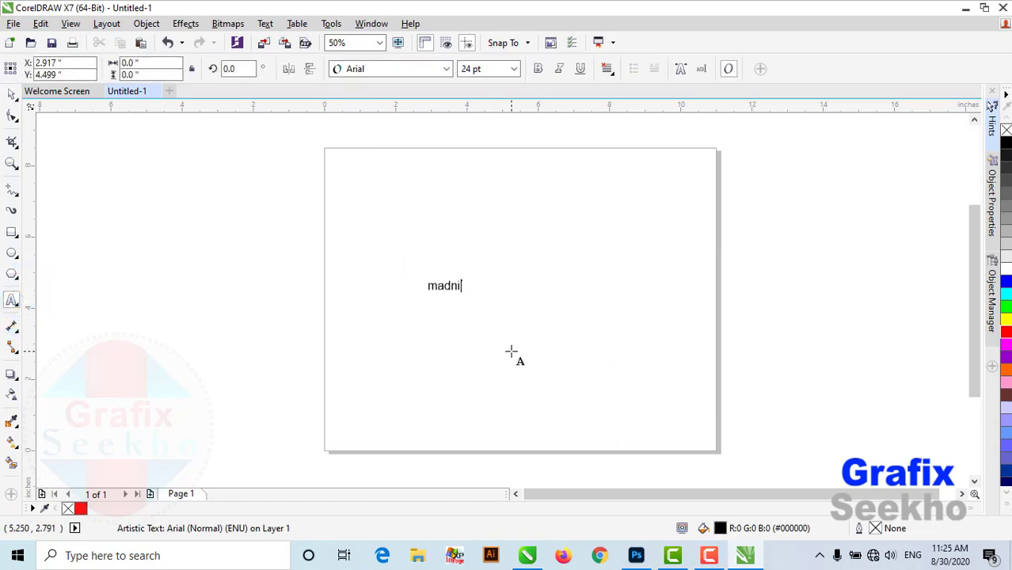
- Set the name text in Arial Black, enlarge it to about 281 pt and move it toward the page's horizontal centre
left_click(12, 95)
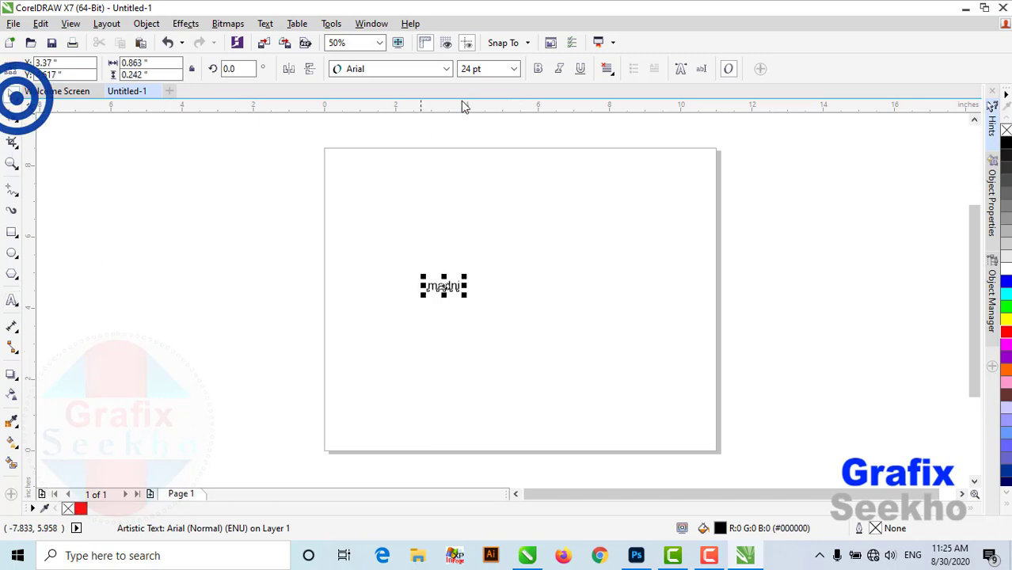
left_click(447, 69)
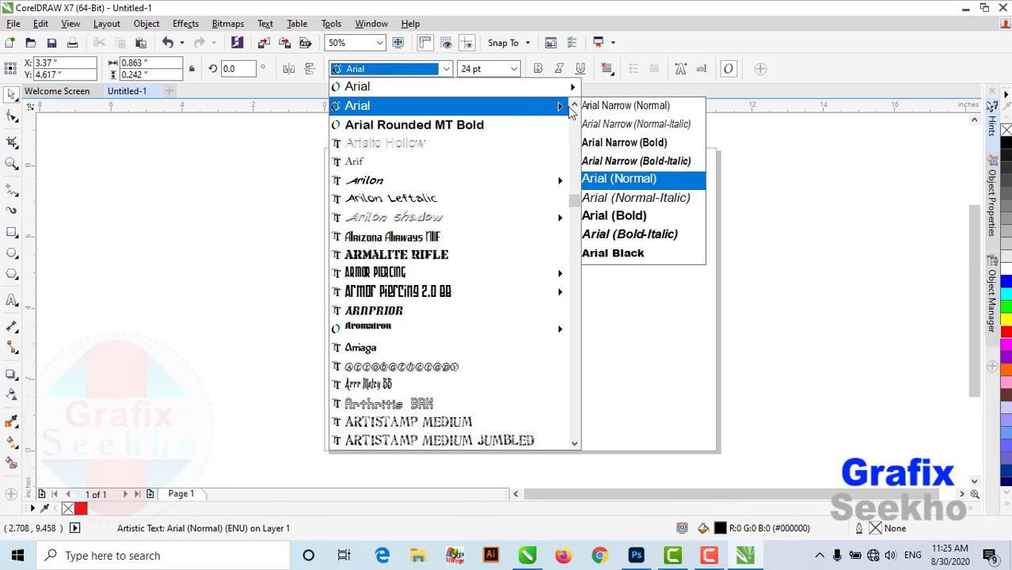
left_click(615, 251)
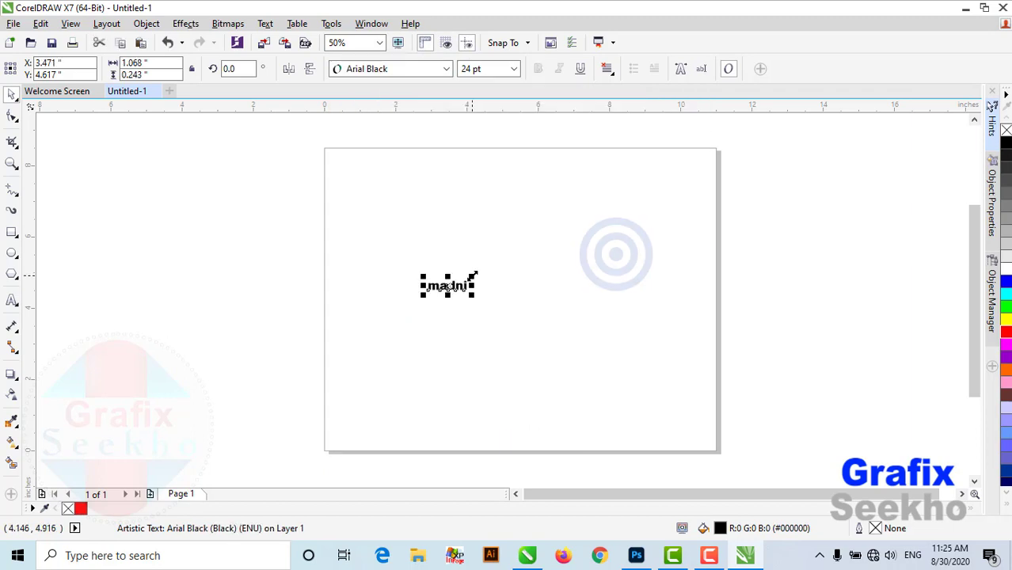
left_click_drag(474, 277, 670, 199)
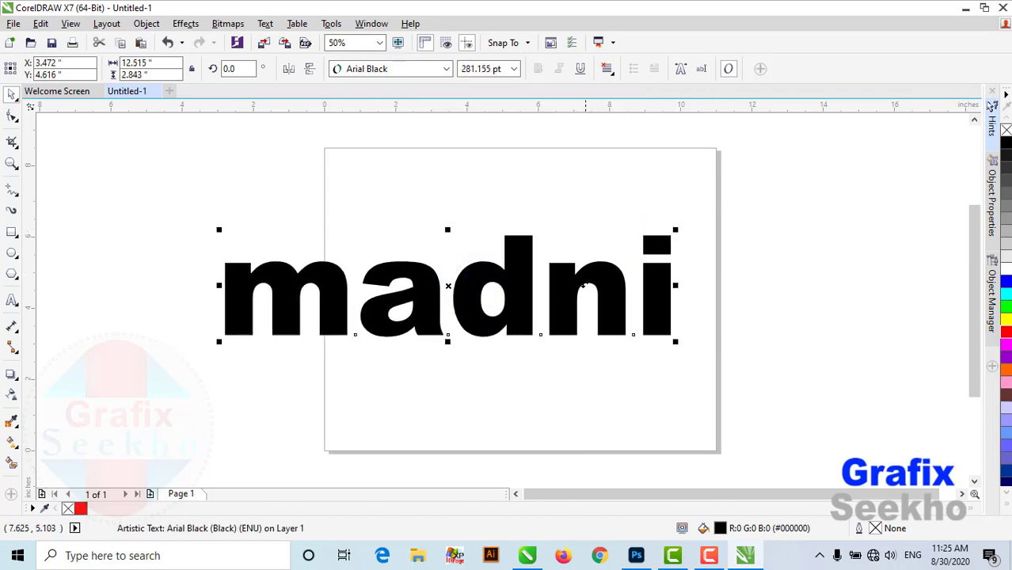
left_click_drag(579, 280, 633, 281)
left_click(228, 25)
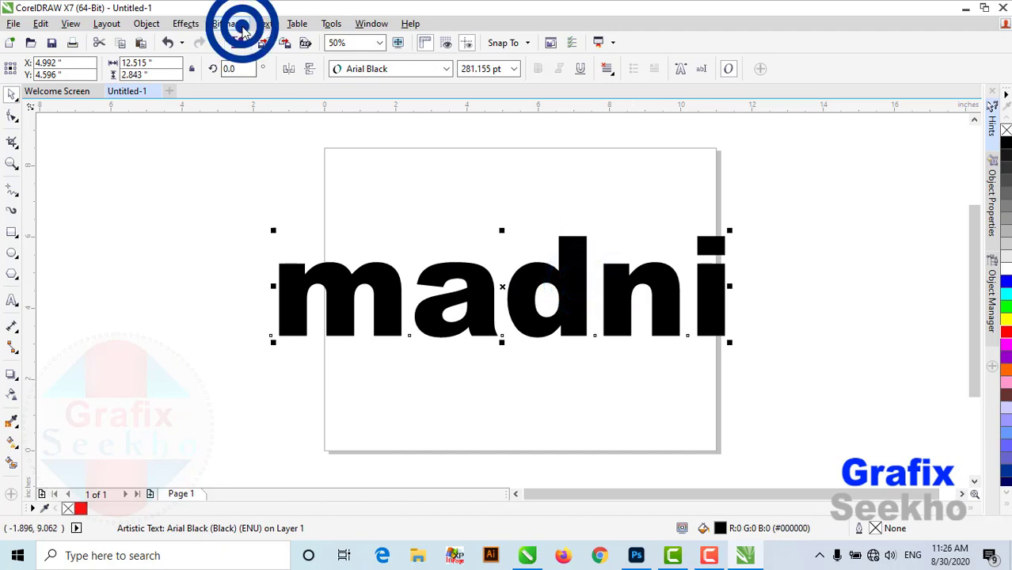
left_click(243, 43)
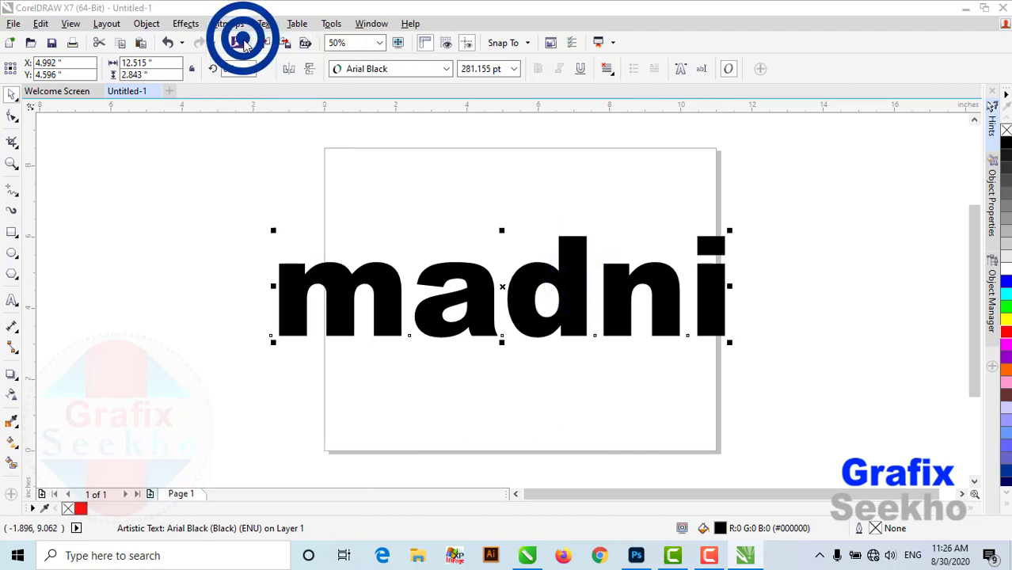
left_click(522, 354)
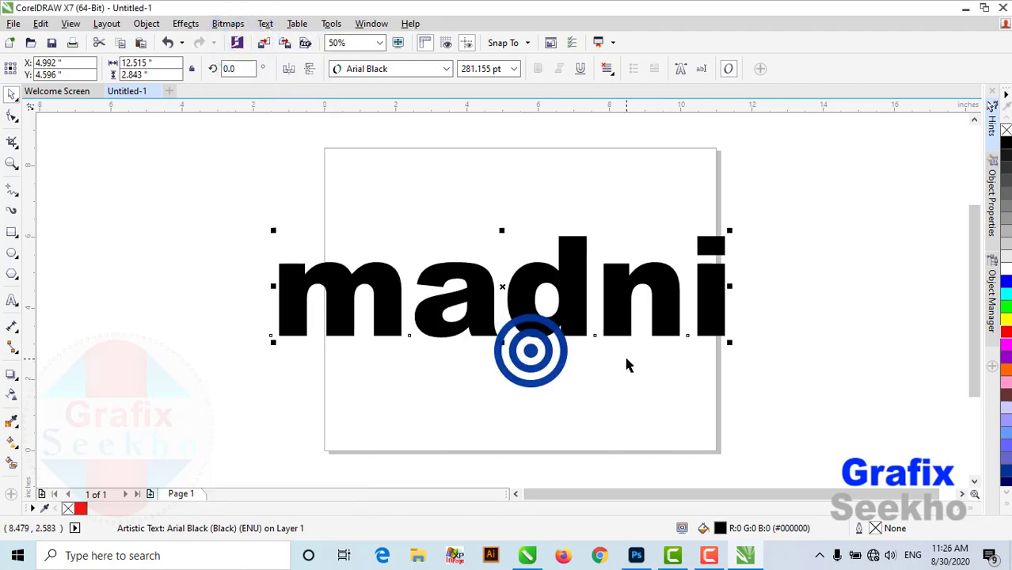
- Fill the name text with red and change its case to UPPERCASE
left_click(1005, 331)
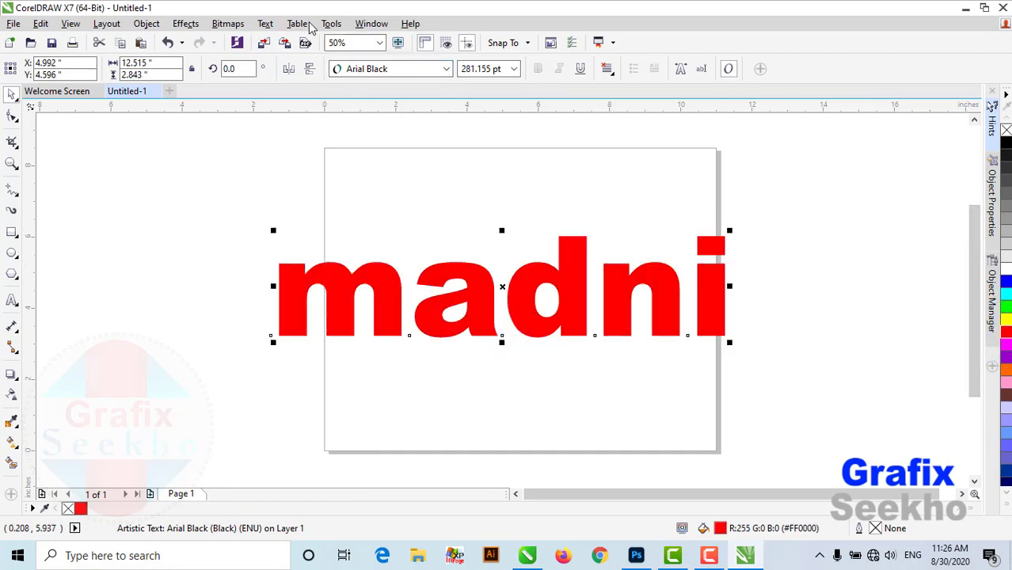
left_click(265, 23)
left_click(306, 349)
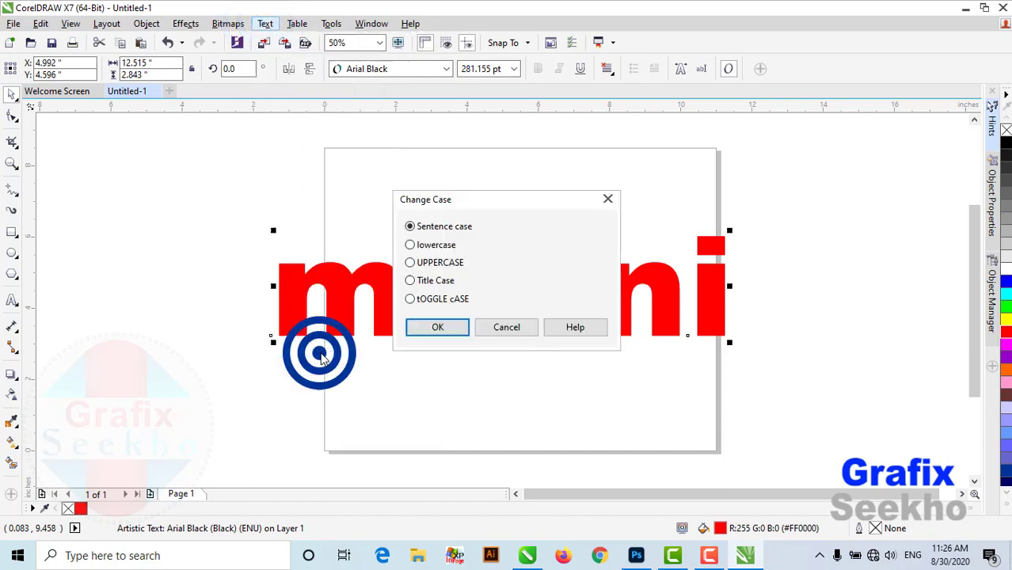
left_click(437, 285)
left_click(435, 264)
left_click(437, 327)
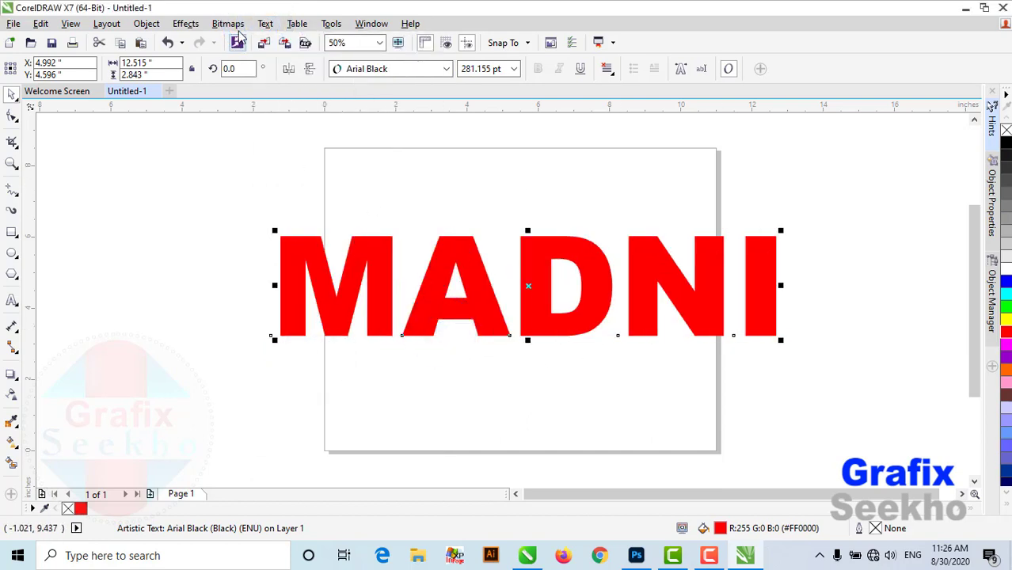
- Convert the red text to curves and turn it into a 500 dpi RGB bitmap with anti-aliasing and a transparent background
key("ctrl+q")
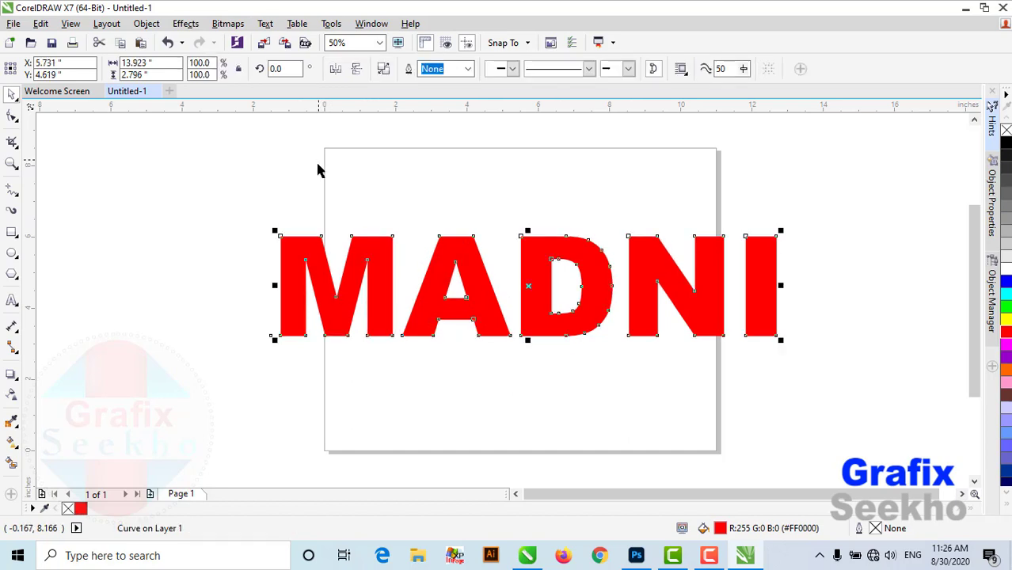
left_click(227, 23)
left_click(238, 36)
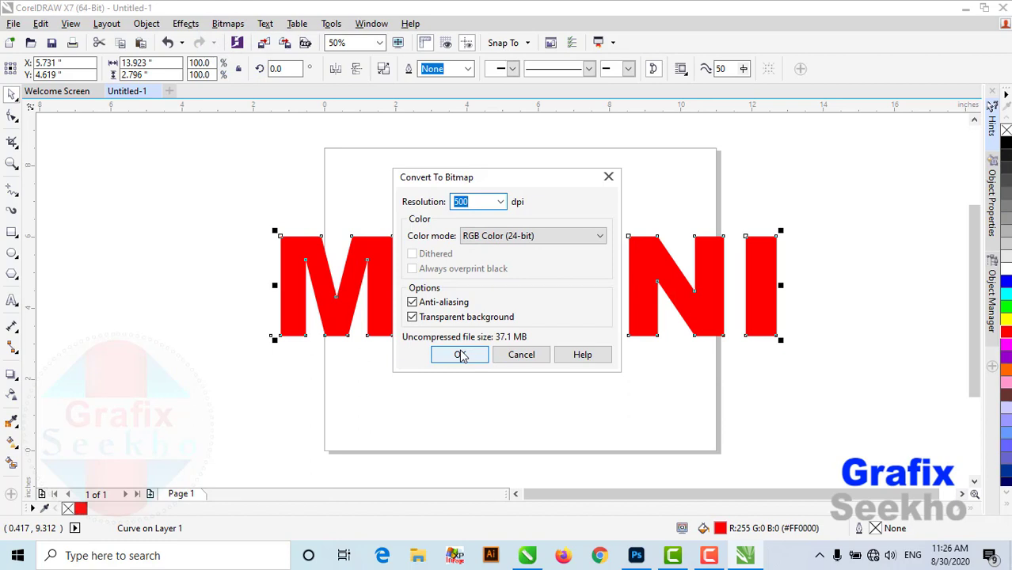
left_click(460, 354)
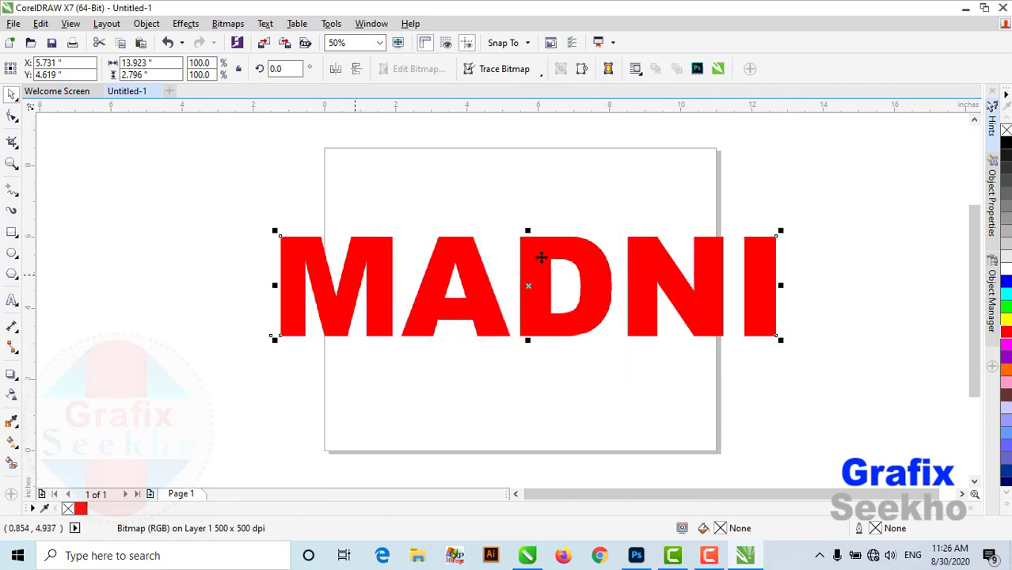
- Send the red text bitmap to Photoshop for editing, switch to Photoshop and close the older _6_bitmap.psd document
left_click(697, 69)
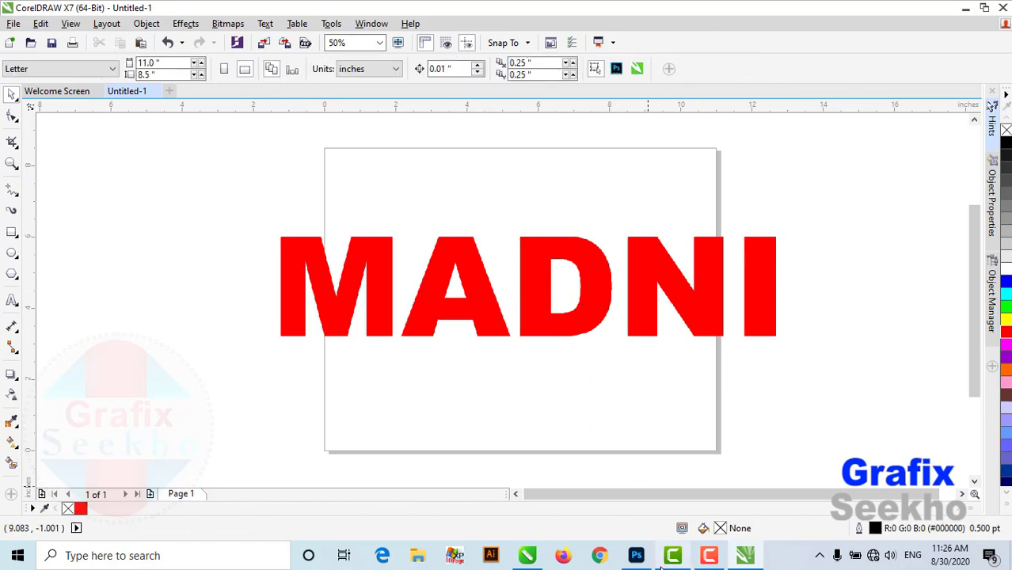
left_click(637, 556)
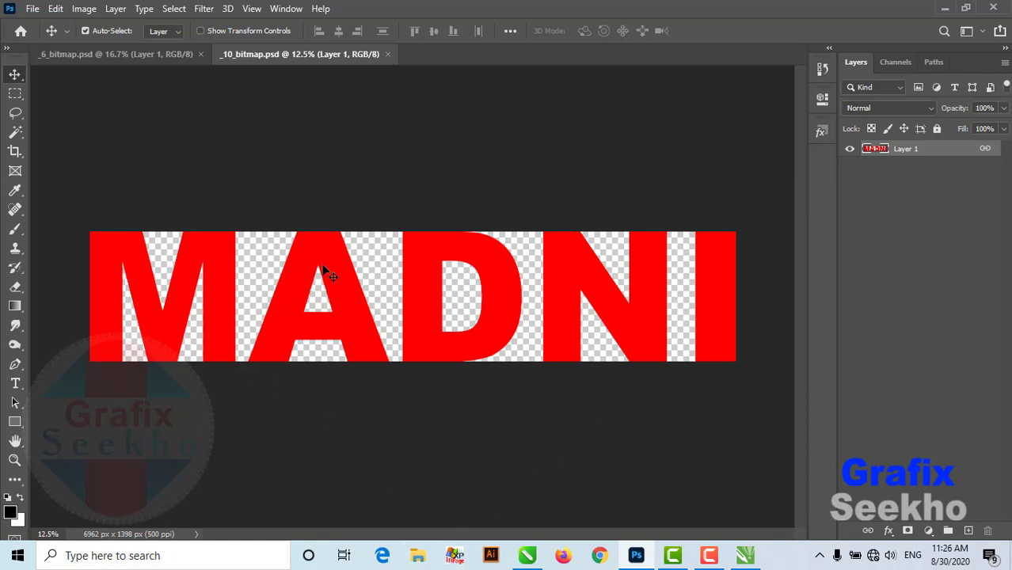
left_click(204, 55)
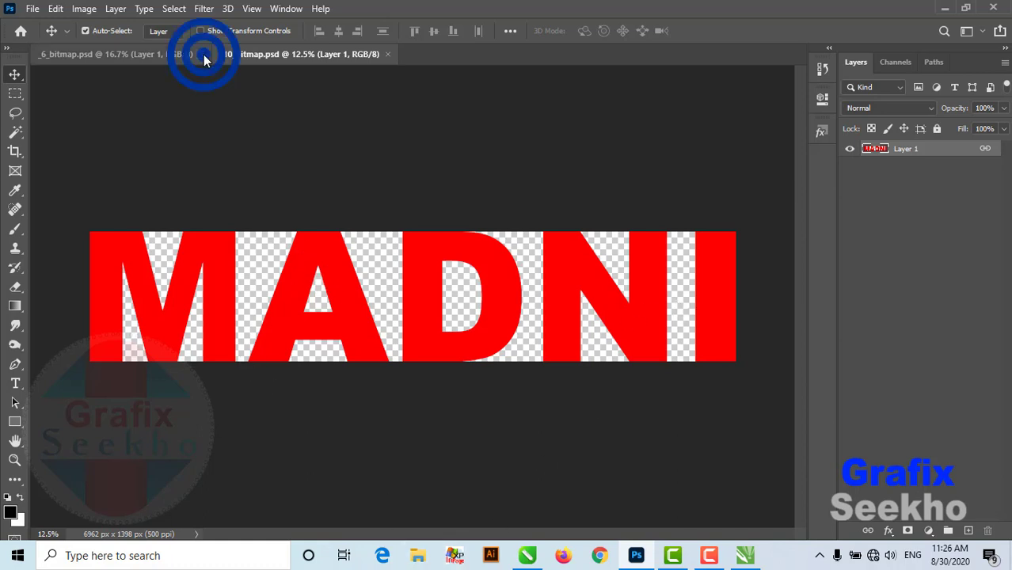
left_click(430, 298)
- Duplicate Layer 1 of _10_bitmap.psd under the name Layer 1 copy
right_click(938, 150)
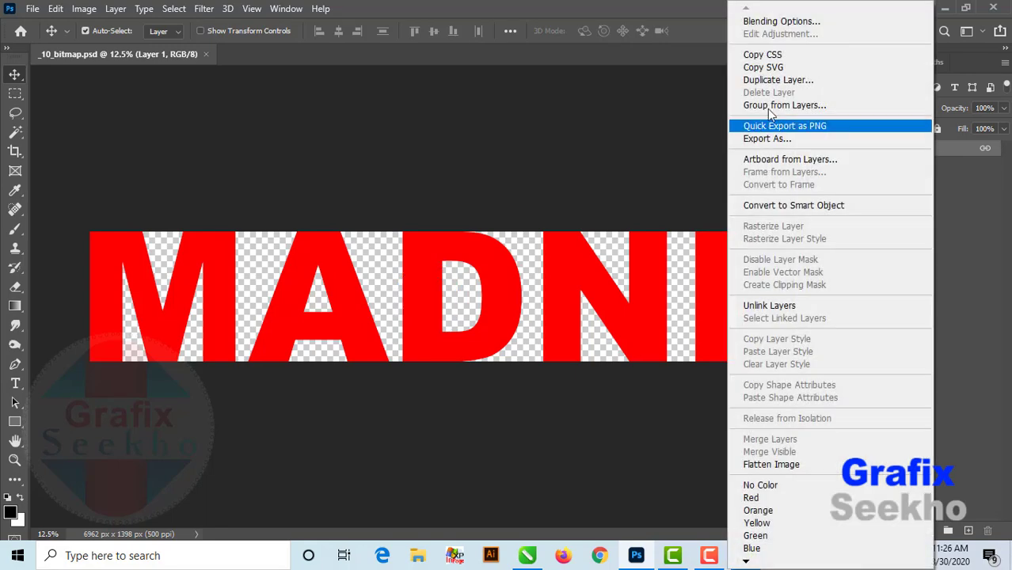
left_click(763, 80)
left_click(630, 139)
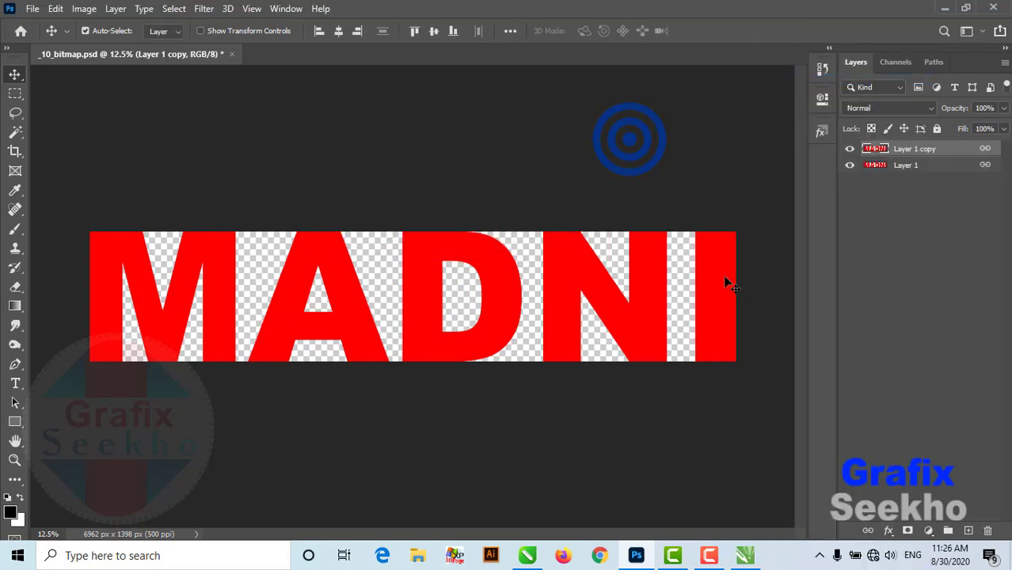
- Add a red-blue-green linear Gradient Overlay to Layer 1 copy with its angle set to 59°
left_click(889, 532)
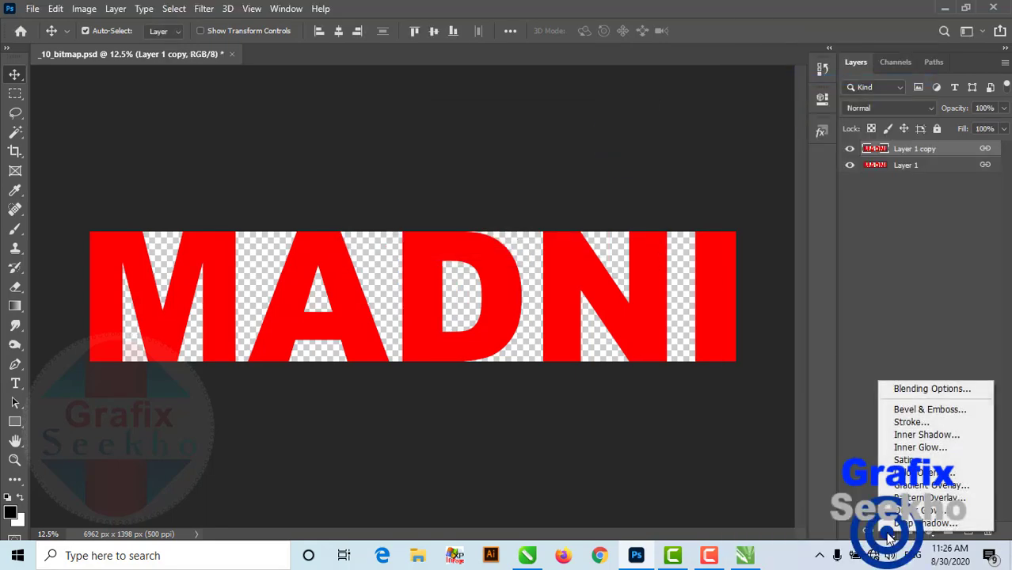
left_click(922, 485)
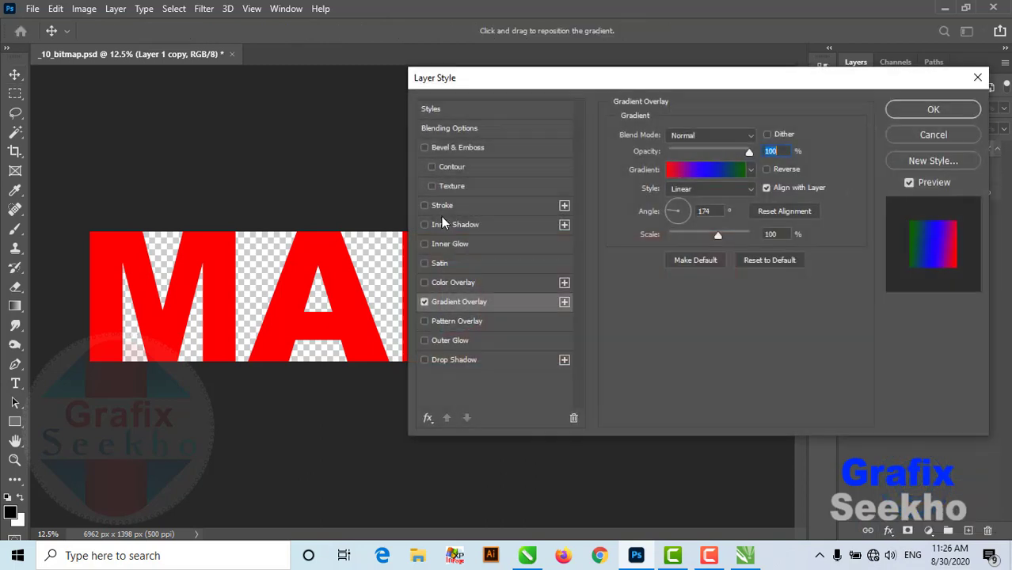
left_click_drag(666, 79, 813, 58)
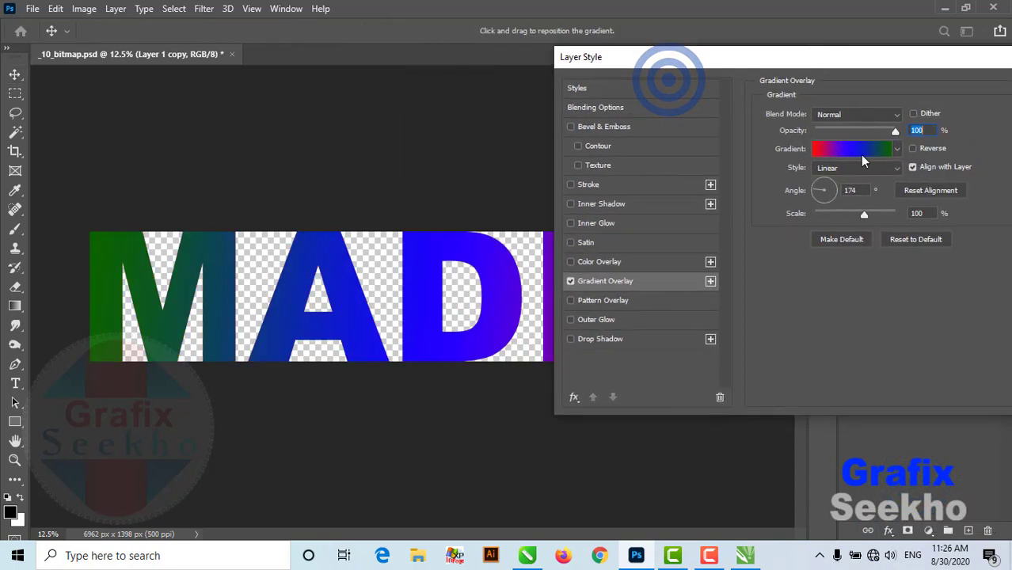
left_click(821, 193)
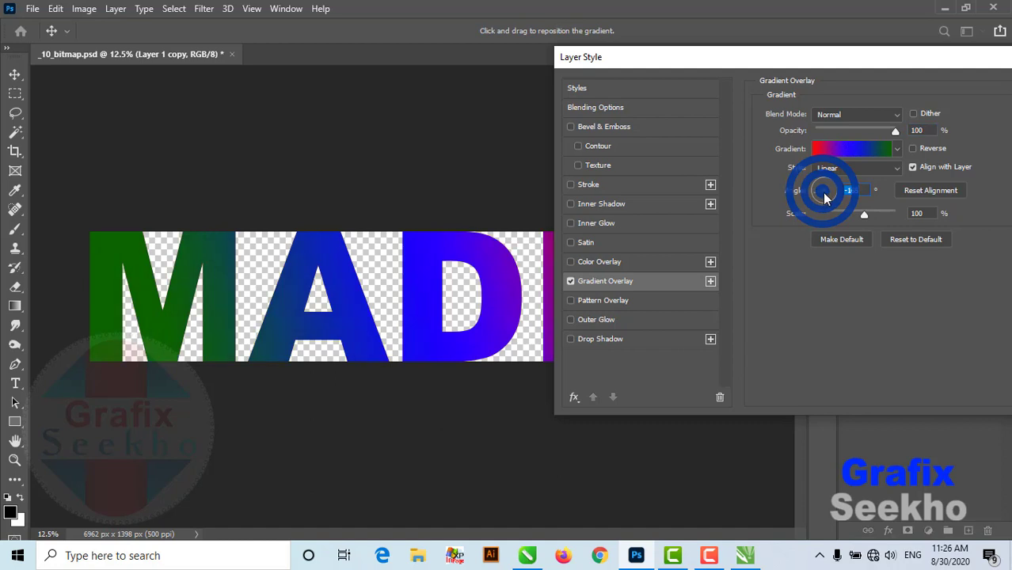
left_click_drag(823, 197, 826, 187)
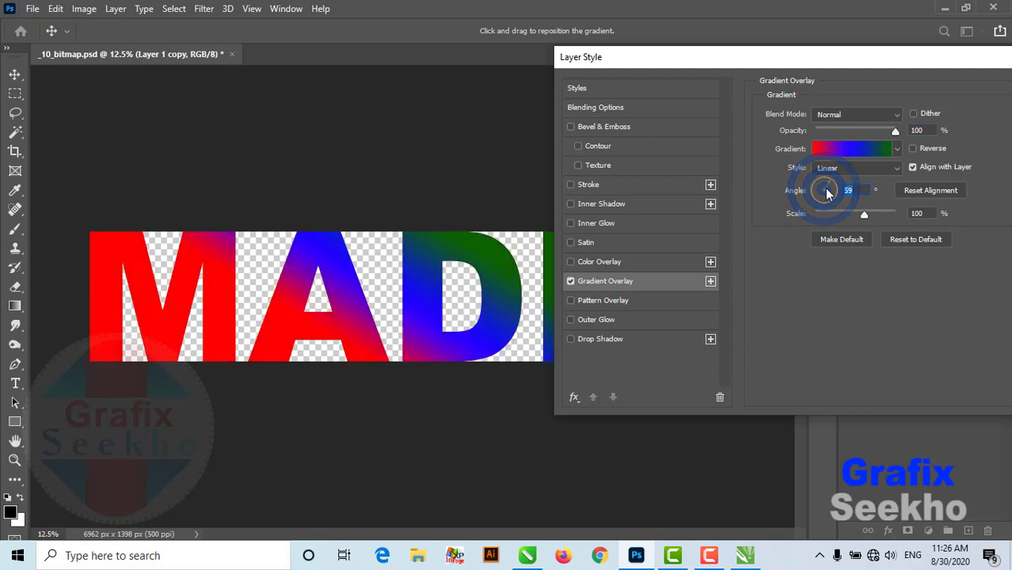
- Add a Bevel & Emboss with 188% depth, 62 px size and 3 px soften, plus a Drop Shadow, to the layer style
left_click(571, 127)
left_click_drag(658, 63, 493, 60)
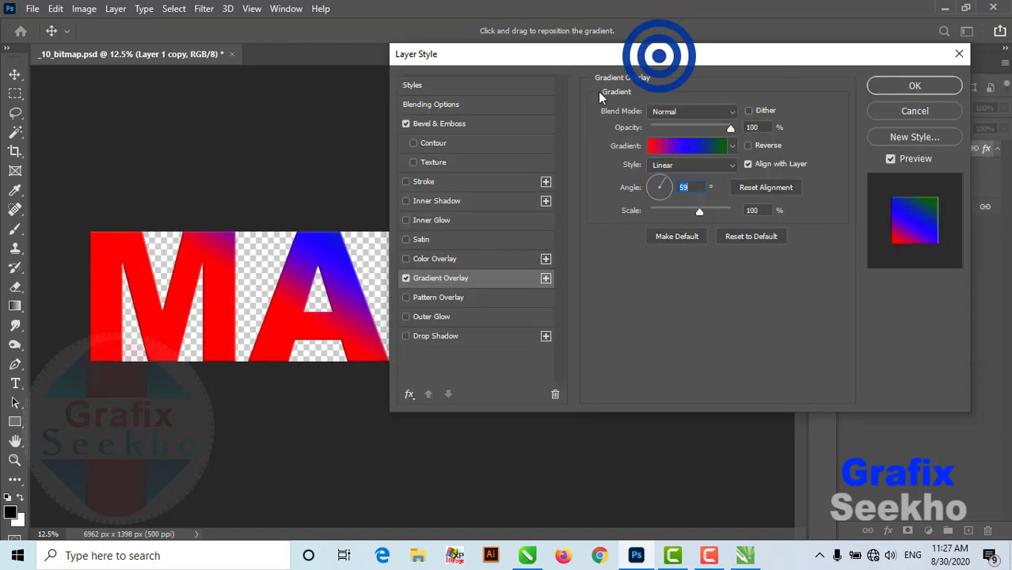
left_click(425, 128)
left_click(665, 173)
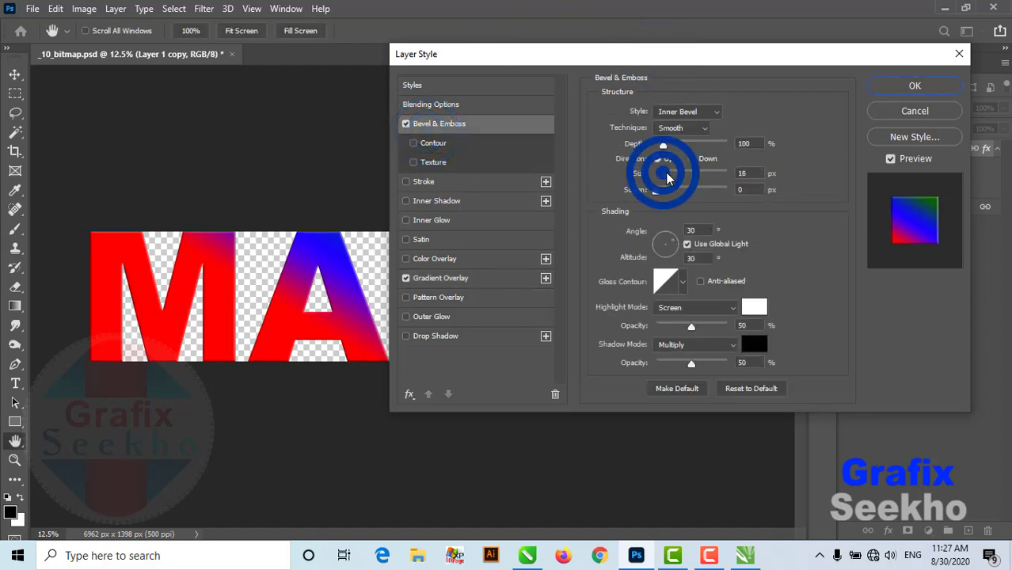
left_click_drag(667, 173, 676, 150)
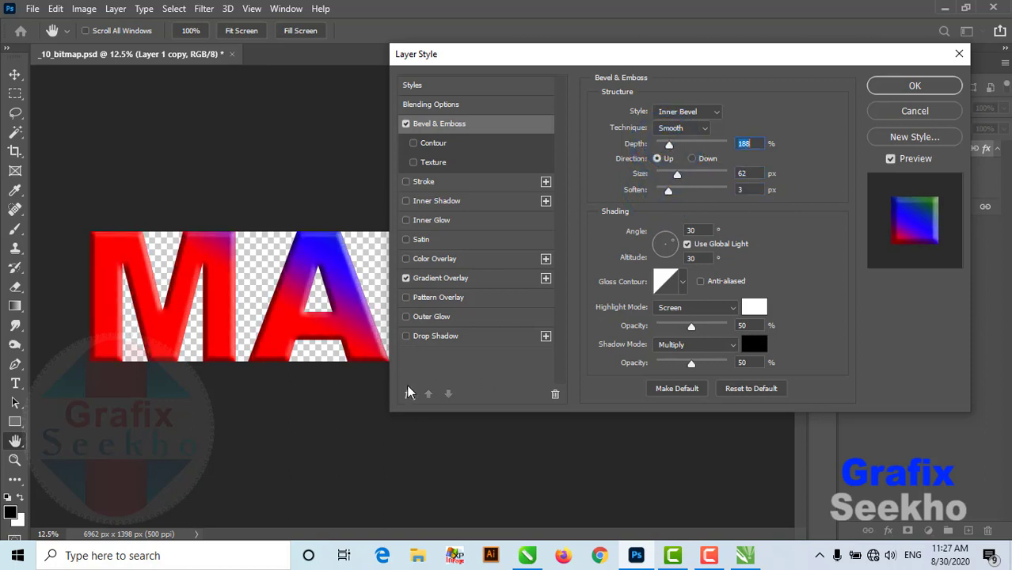
left_click(418, 336)
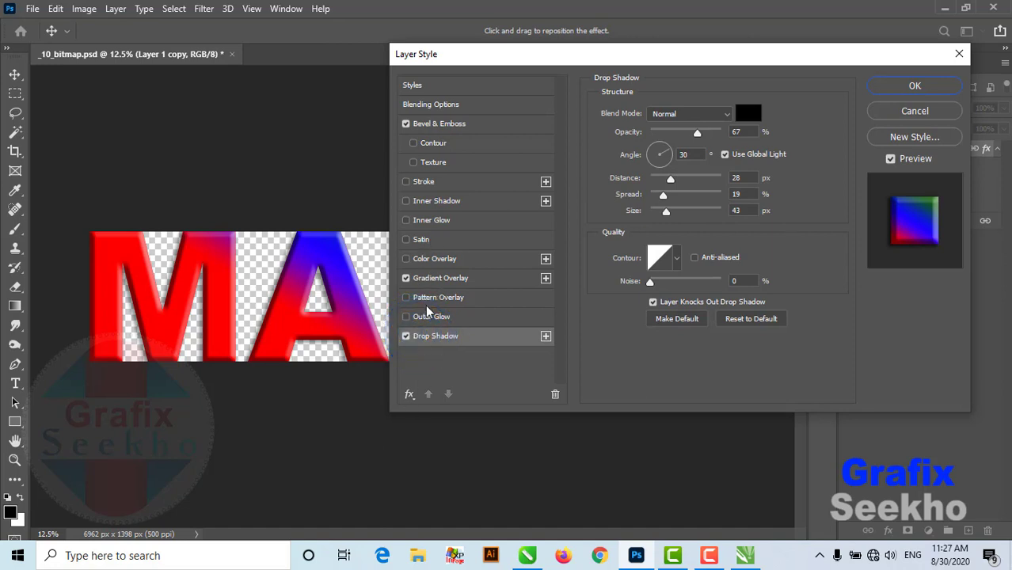
- Add a Stroke effect with a size of 32 px and its position set to Inside
left_click(407, 182)
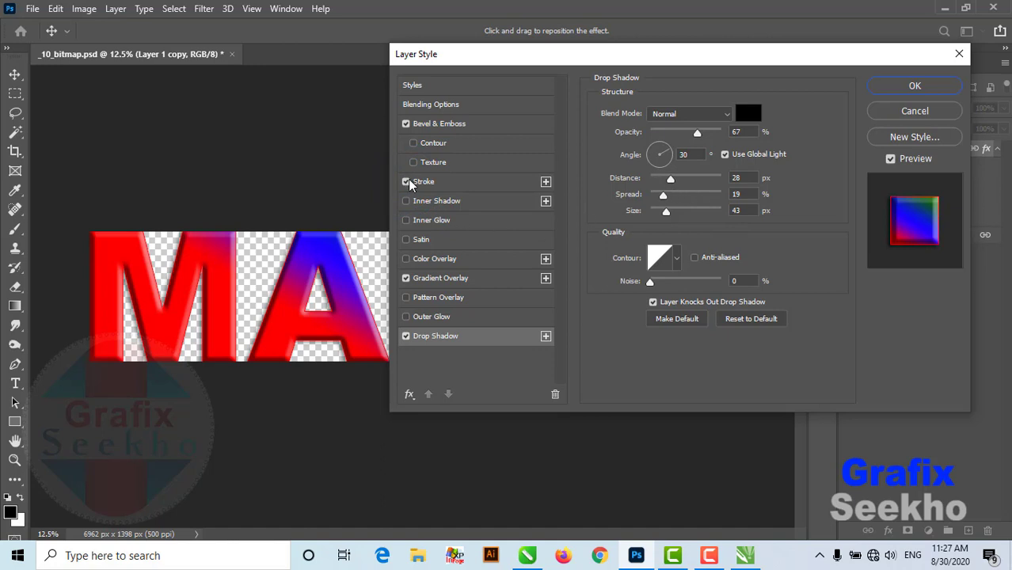
left_click(412, 183)
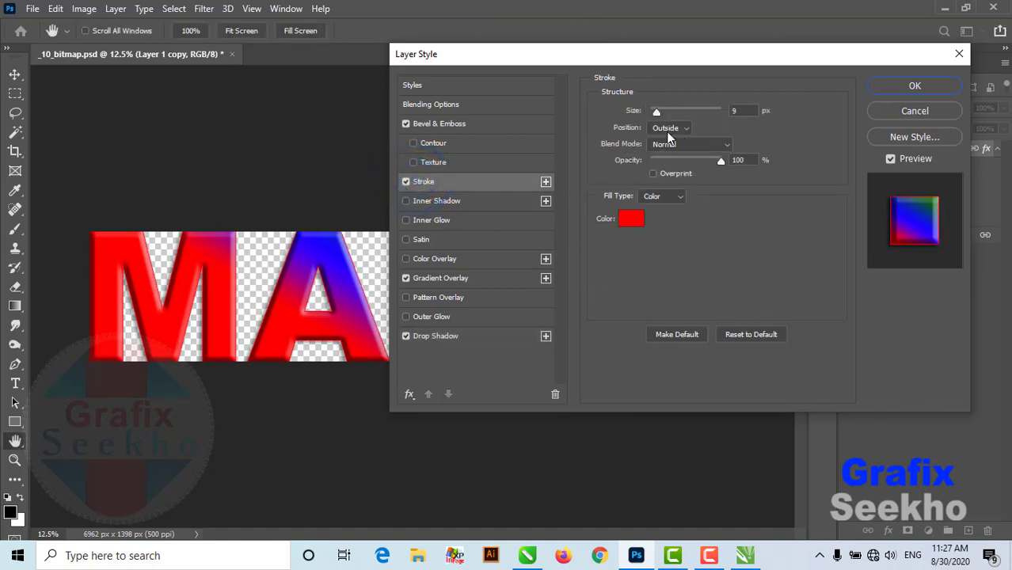
left_click_drag(655, 114, 663, 113)
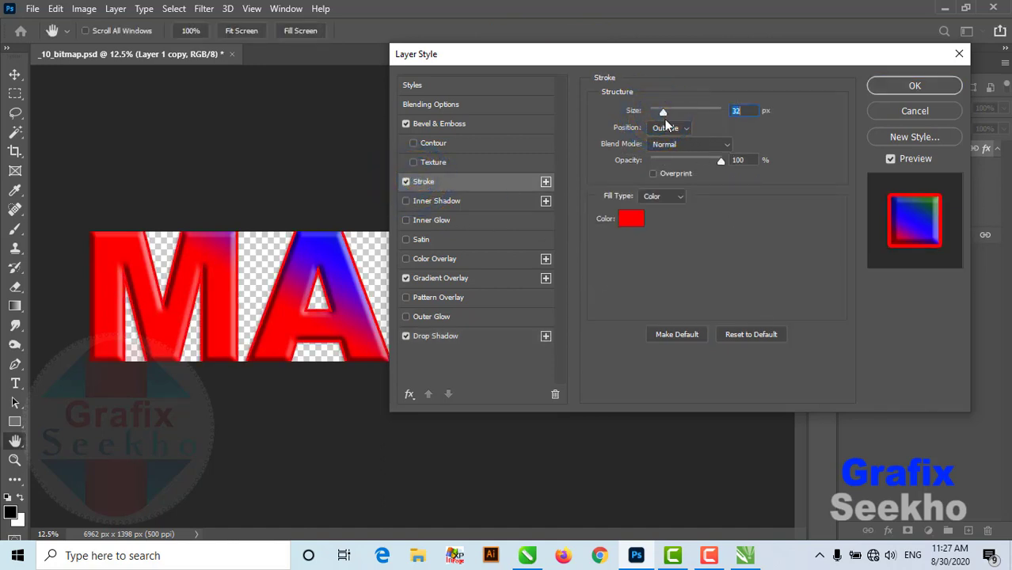
left_click(670, 128)
left_click(667, 144)
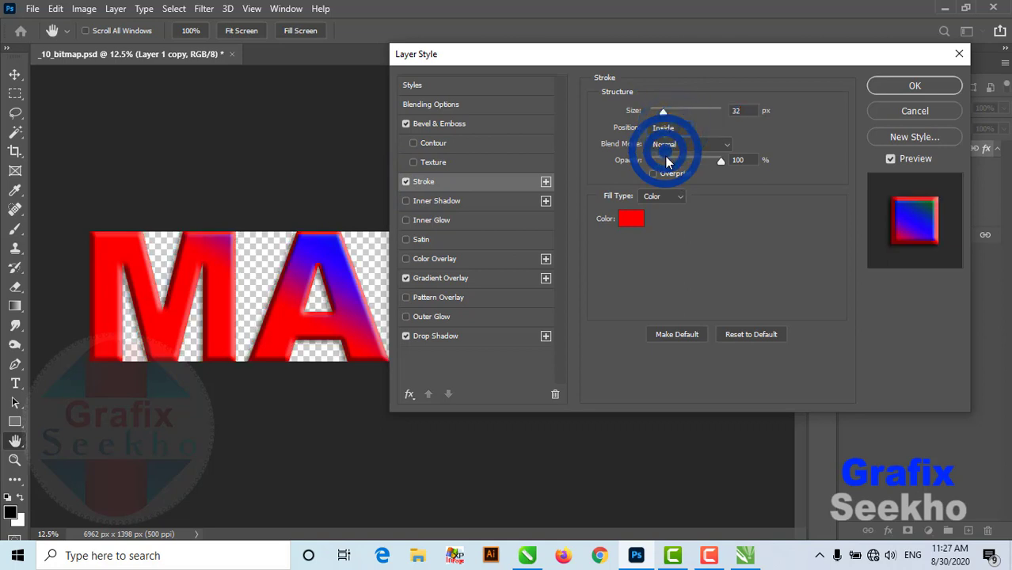
- Change the stroke colour to bright green and apply the layer style to Layer 1 copy
left_click(631, 217)
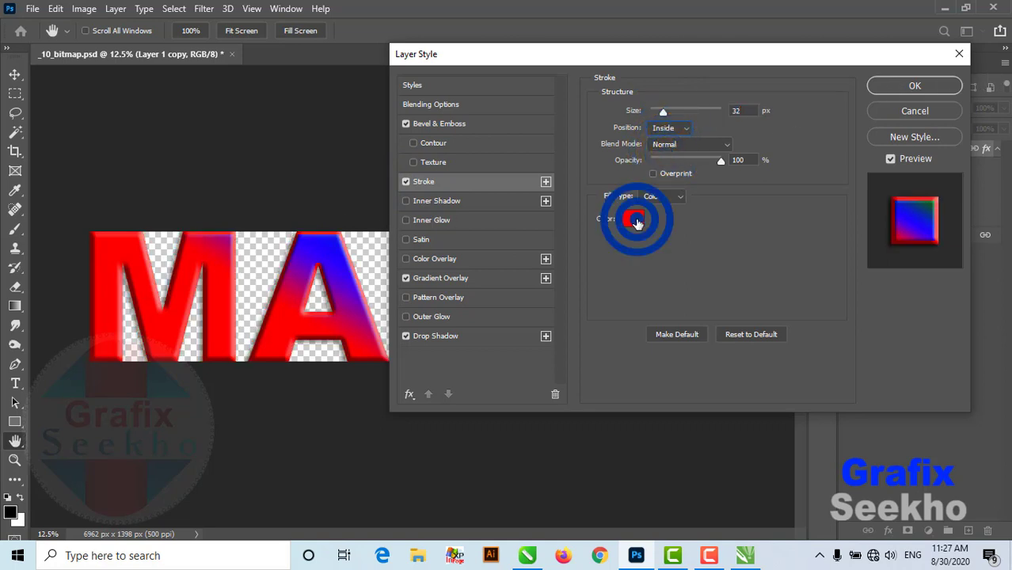
left_click(515, 235)
left_click_drag(484, 158, 515, 95)
left_click(520, 109)
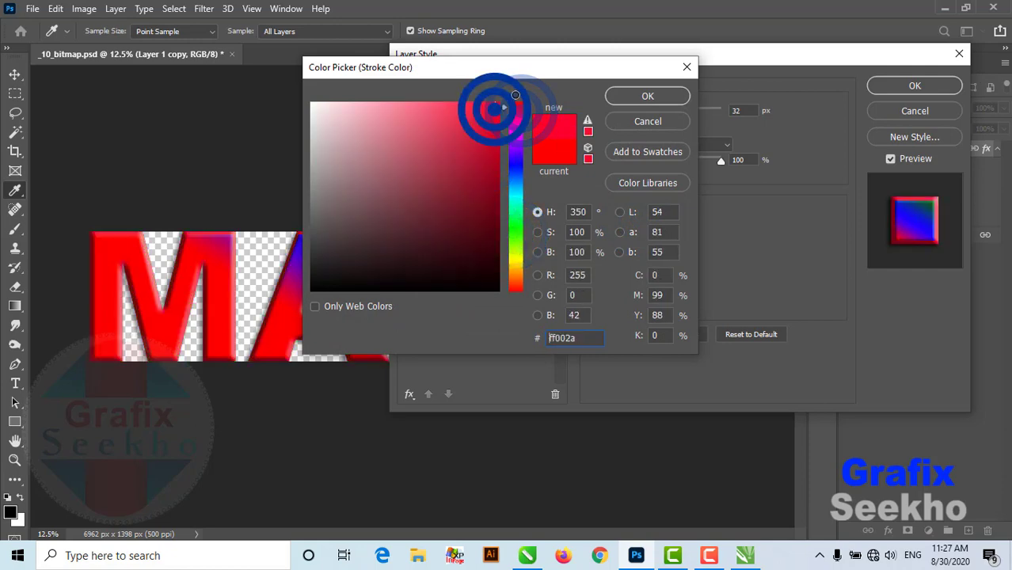
left_click(515, 227)
left_click(648, 96)
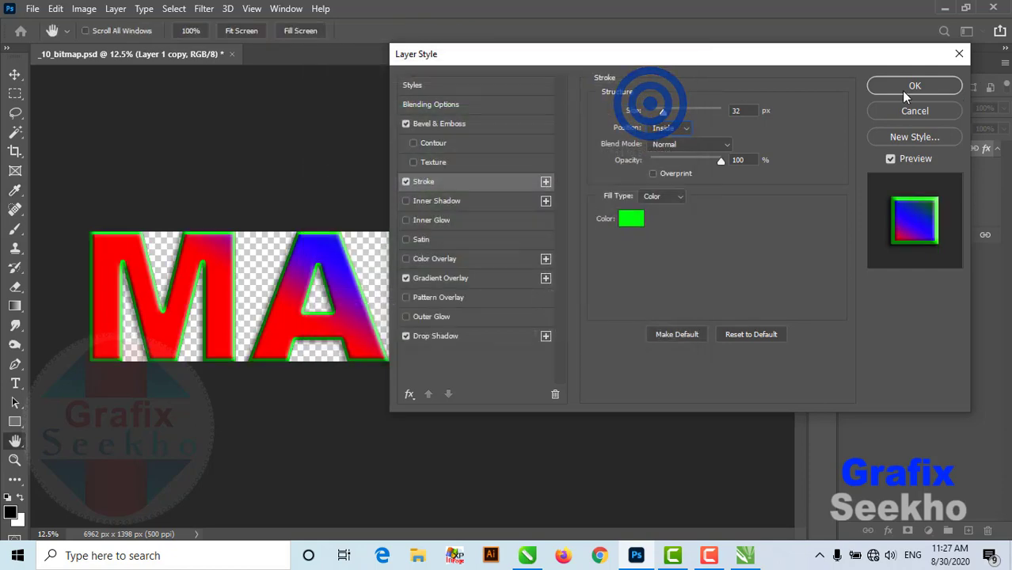
left_click(901, 87)
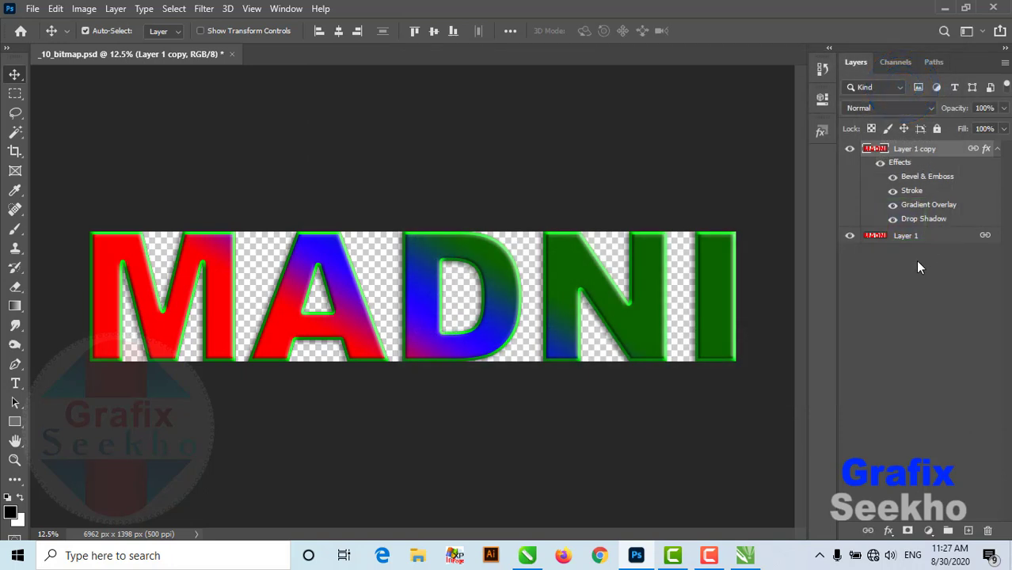
- Merge Layer 1 copy with Layer 1 into a single layer and save _10_bitmap.psd
left_click(900, 249)
key("ctrl+e")
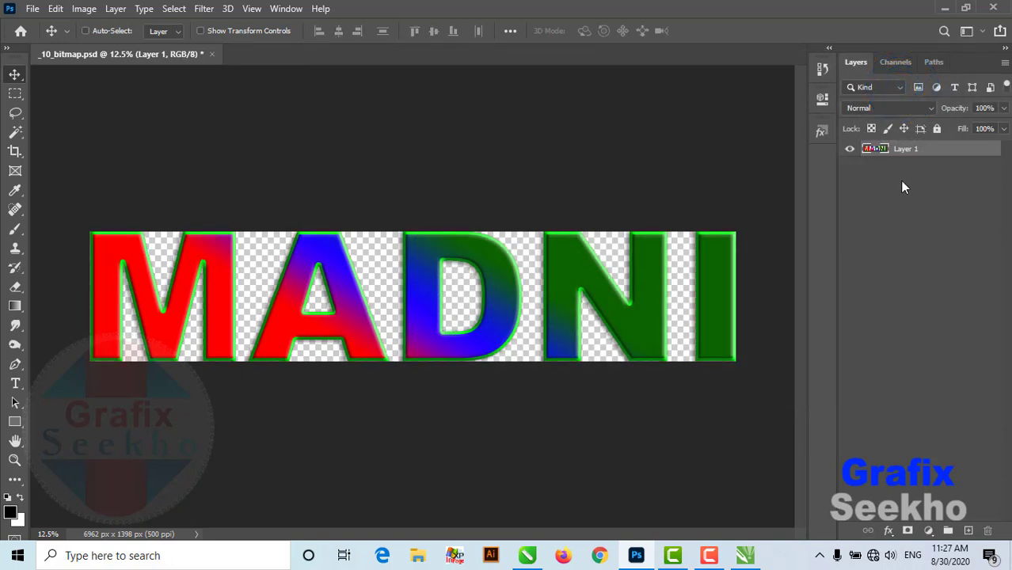
key("ctrl+s")
- Switch to CorelDRAW and refresh the red MADNI bitmap with the UpdateAfterEditInPhotoShop macro command
left_click(745, 555)
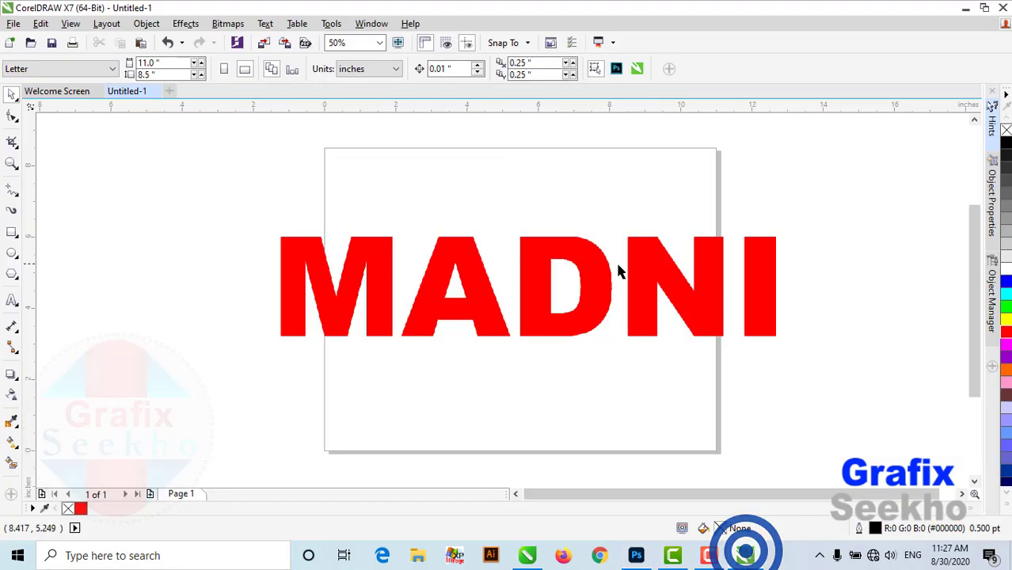
left_click(535, 248)
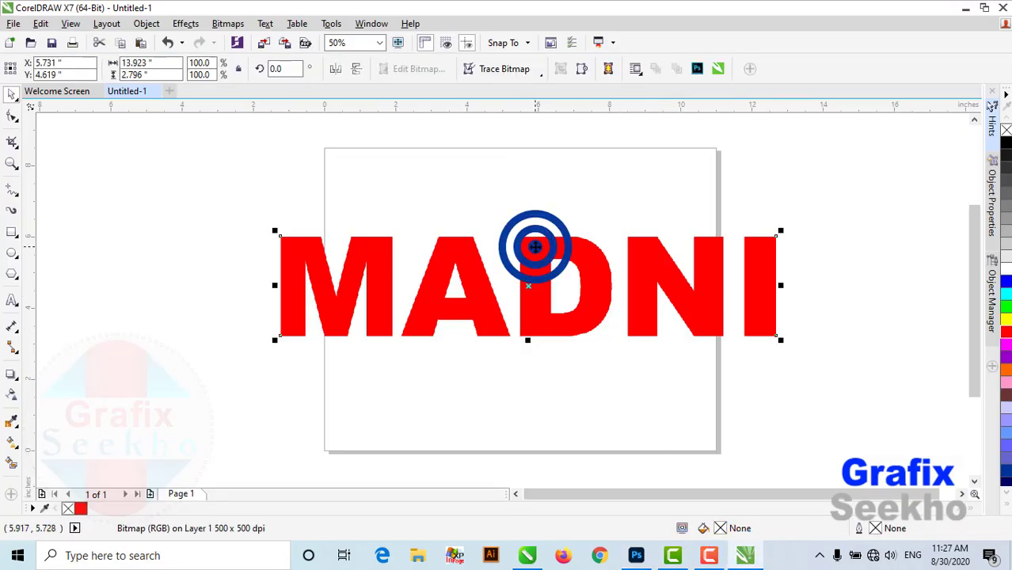
left_click(718, 69)
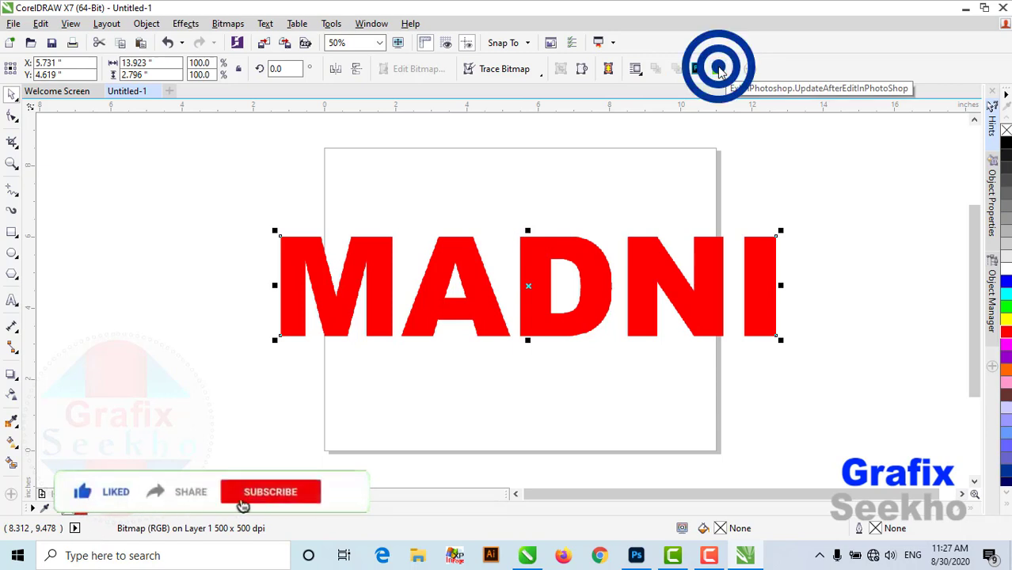
left_click(705, 271)
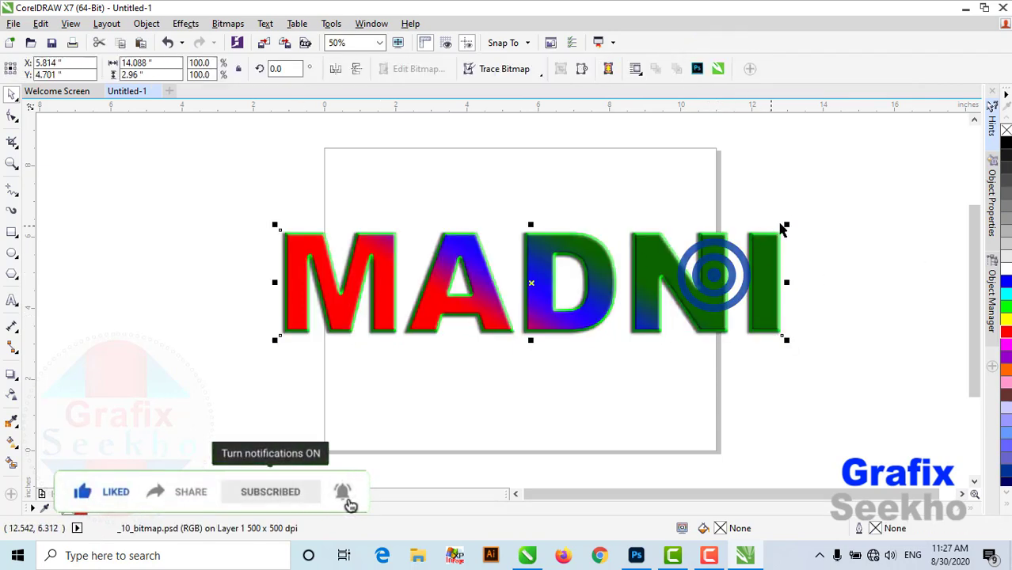
- Scale the updated MADNI bitmap down proportionally until it fits within the page width
left_click_drag(782, 231, 710, 242)
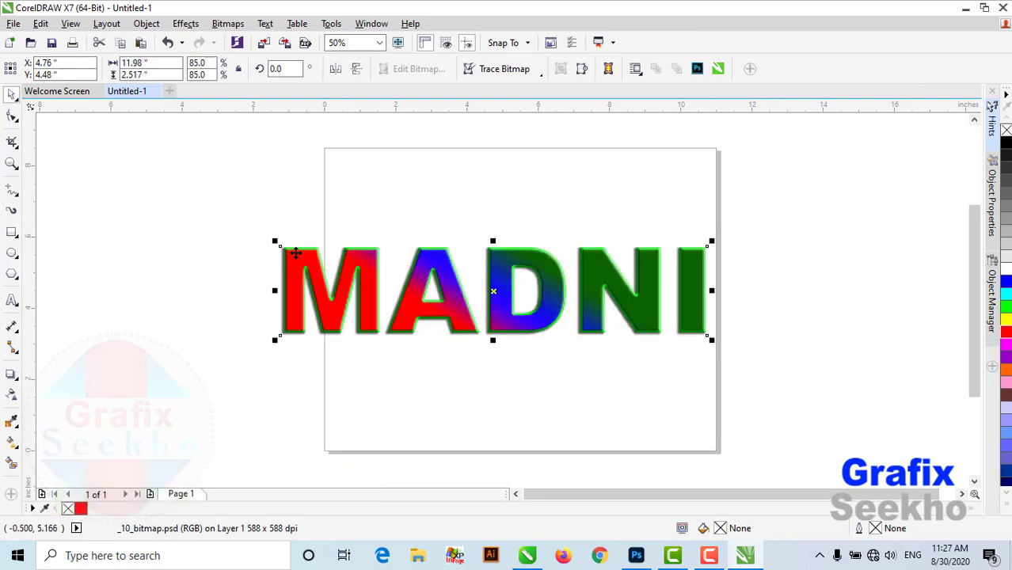
left_click_drag(277, 246, 338, 258)
left_click(243, 222)
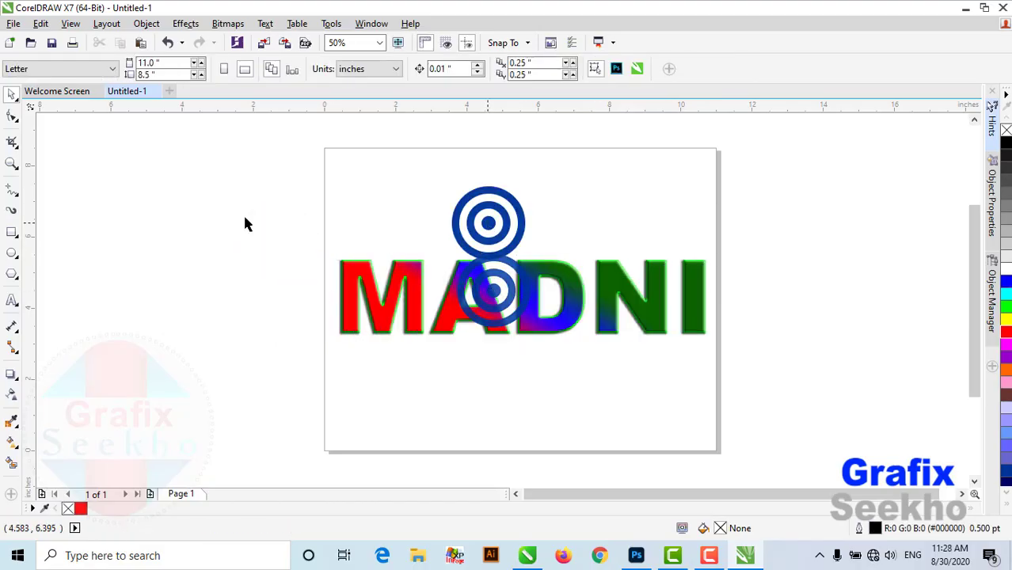
- Add a page-sized rectangle behind the MADNI bitmap and fill it with yellow
double_click(13, 229)
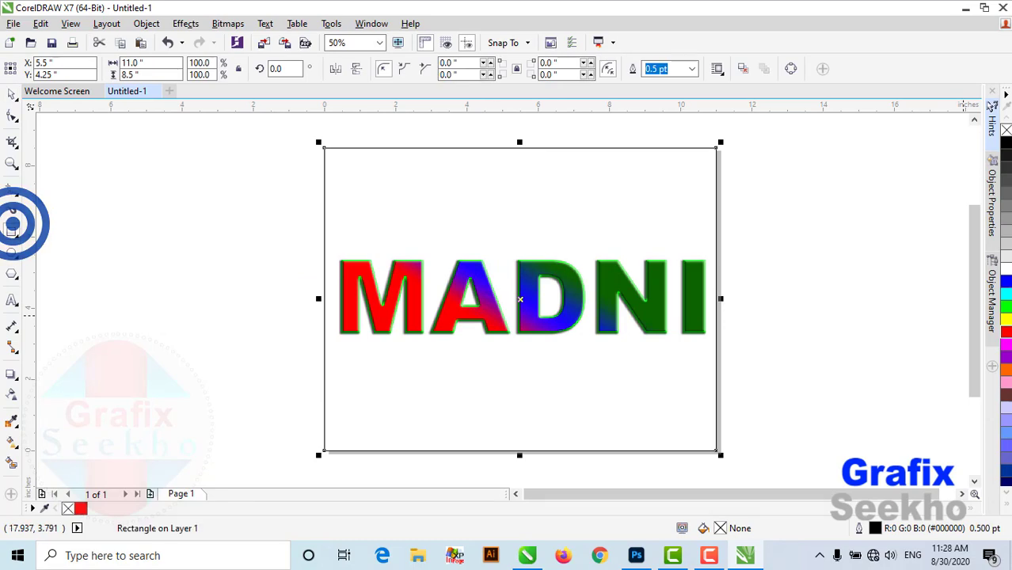
left_click(1004, 318)
scroll(383, 243, "up", 2)
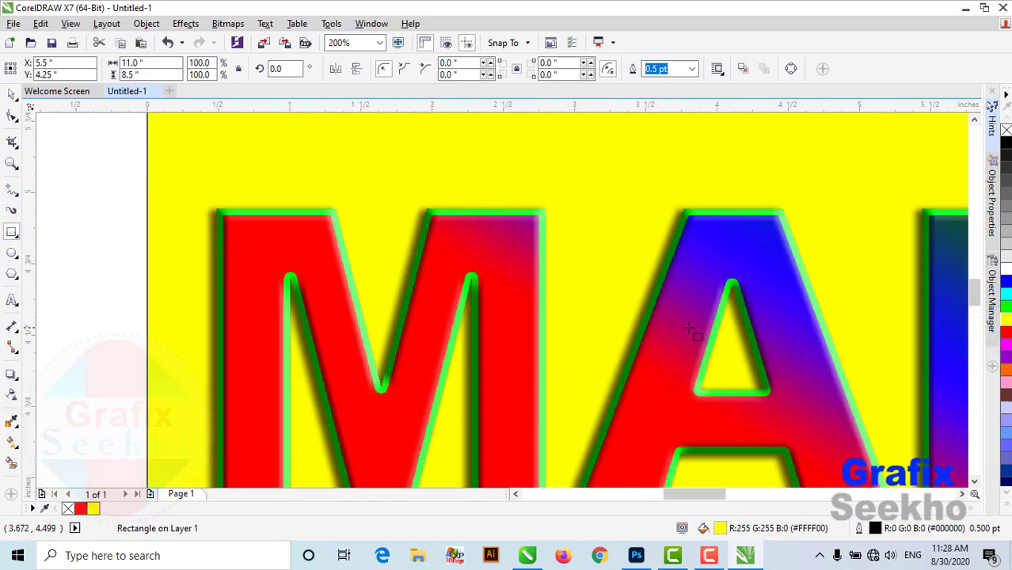
scroll(707, 328, "up", 1)
scroll(697, 317, "down", 3)
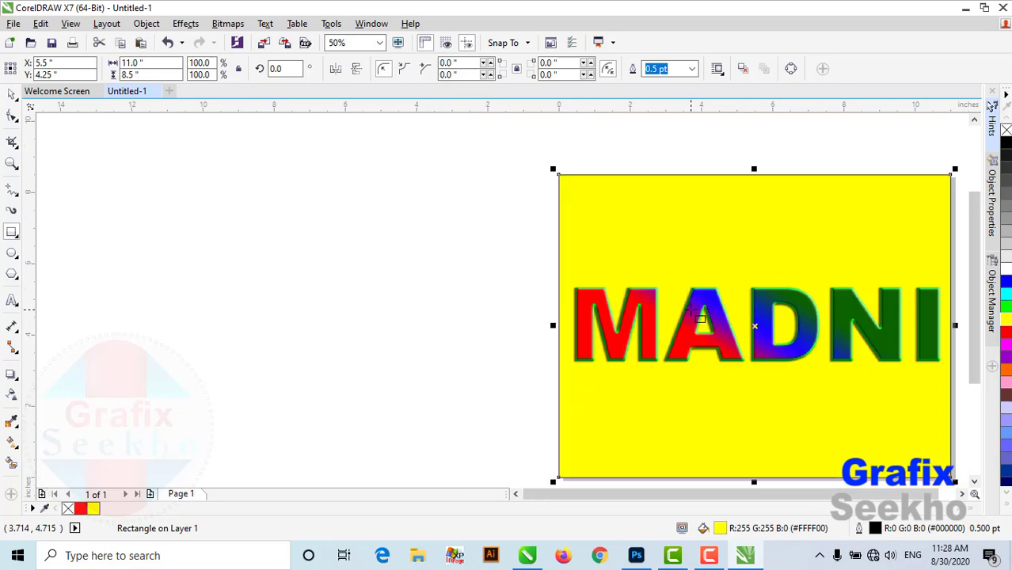
left_click(13, 95)
left_click(380, 42)
left_click(342, 64)
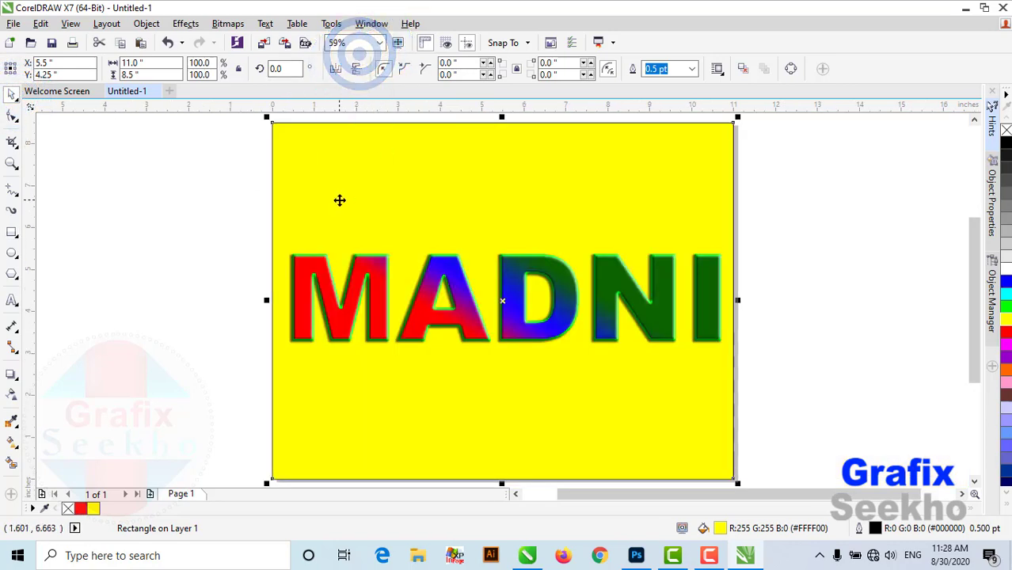
- Delete the yellow rectangle and the MADNI bitmap from the page
key("Delete")
left_click(522, 309)
key("Delete")
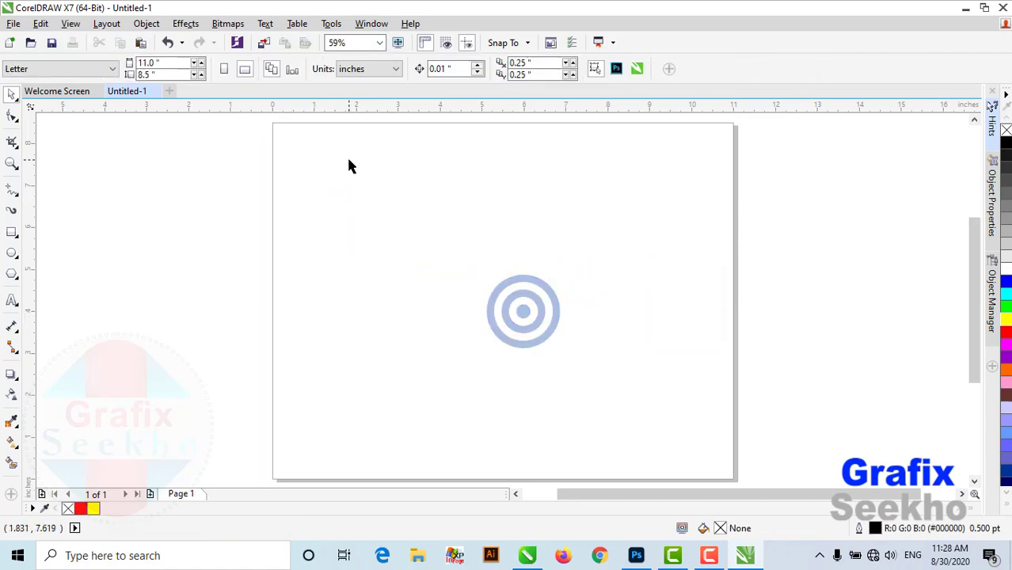
- Import Real Tutorial (4).jpg from the IMAGES FOR PHOTOSHOP folder on Local Disk (D:) and position it over the page
left_click(264, 45)
left_click(72, 252)
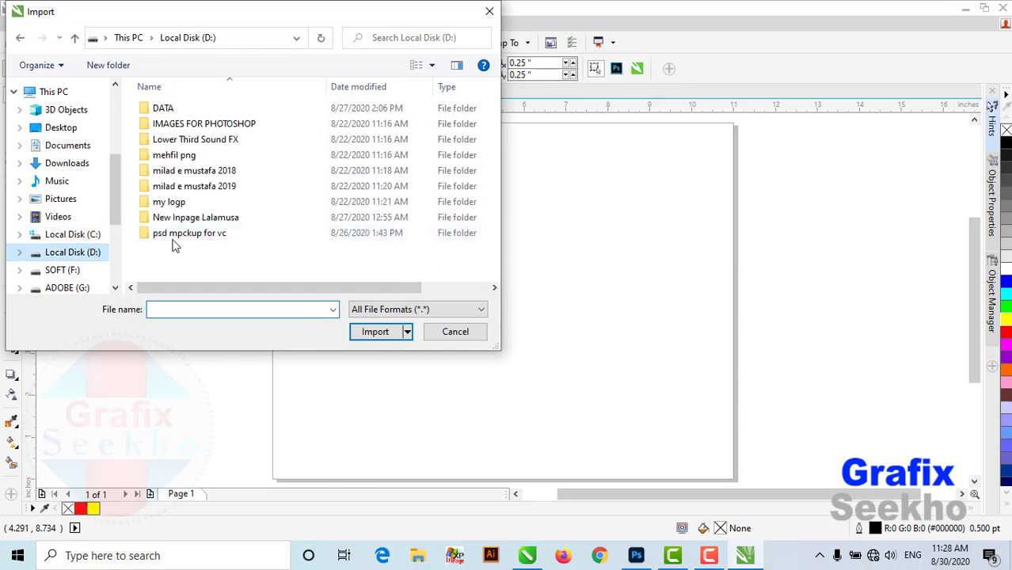
double_click(221, 124)
scroll(206, 235, "down", 2)
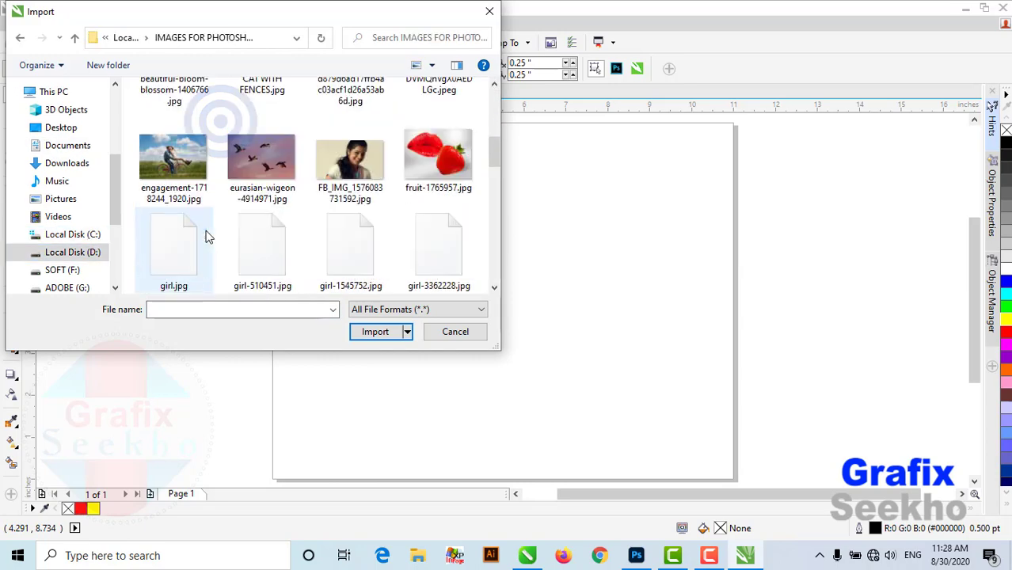
scroll(238, 231, "down", 2)
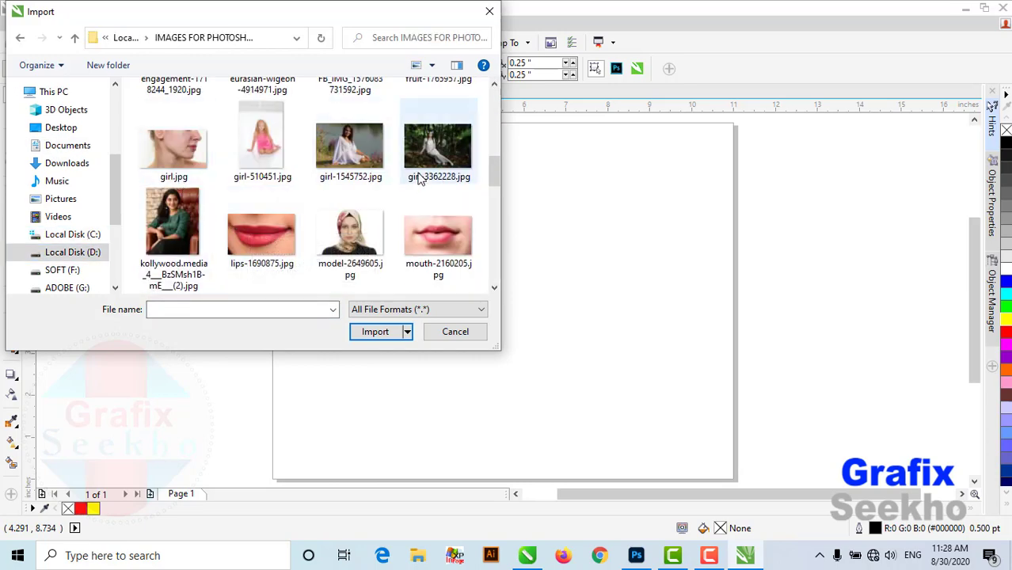
scroll(400, 186, "up", 3)
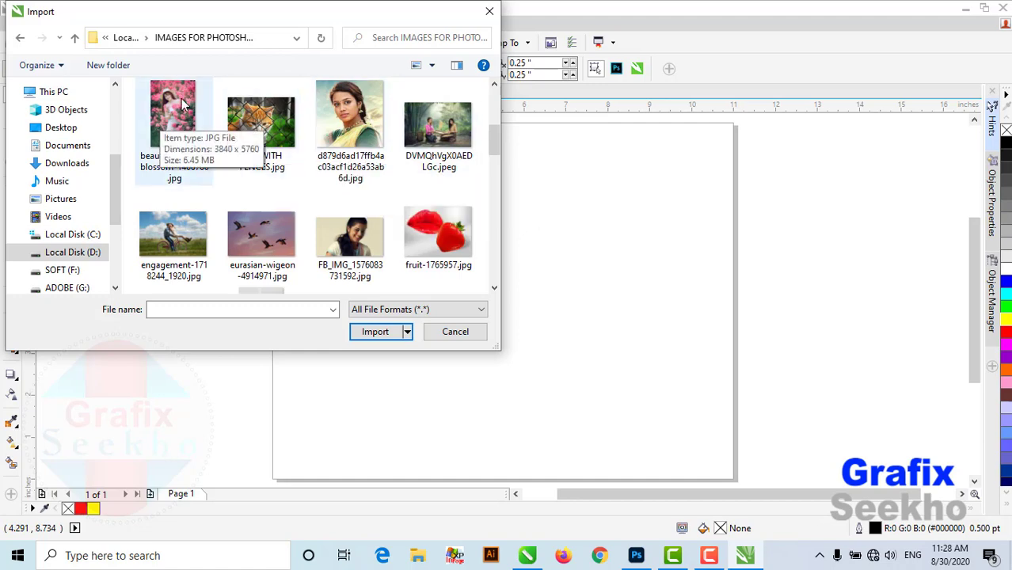
scroll(285, 150, "down", 5)
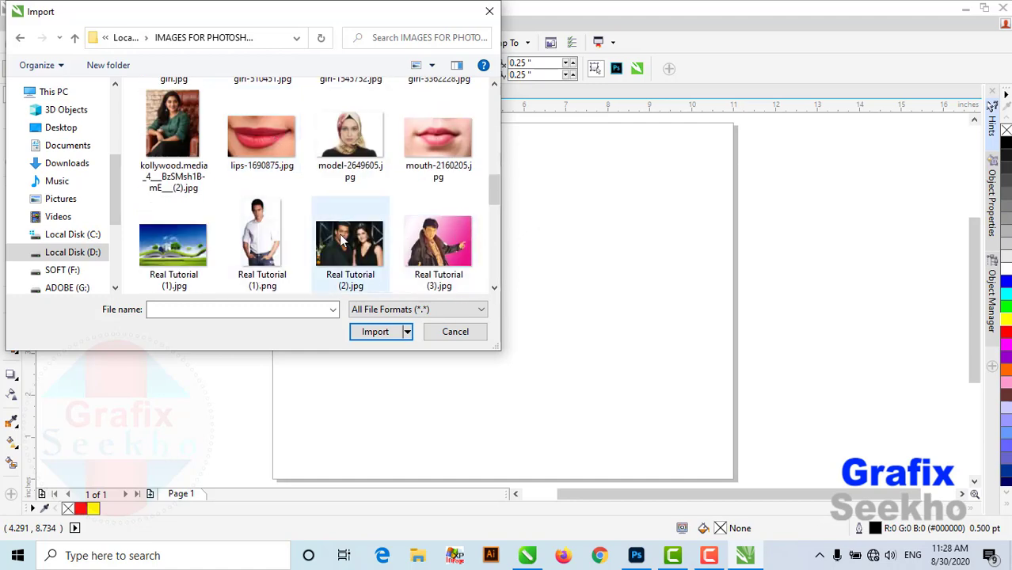
scroll(430, 232, "down", 1)
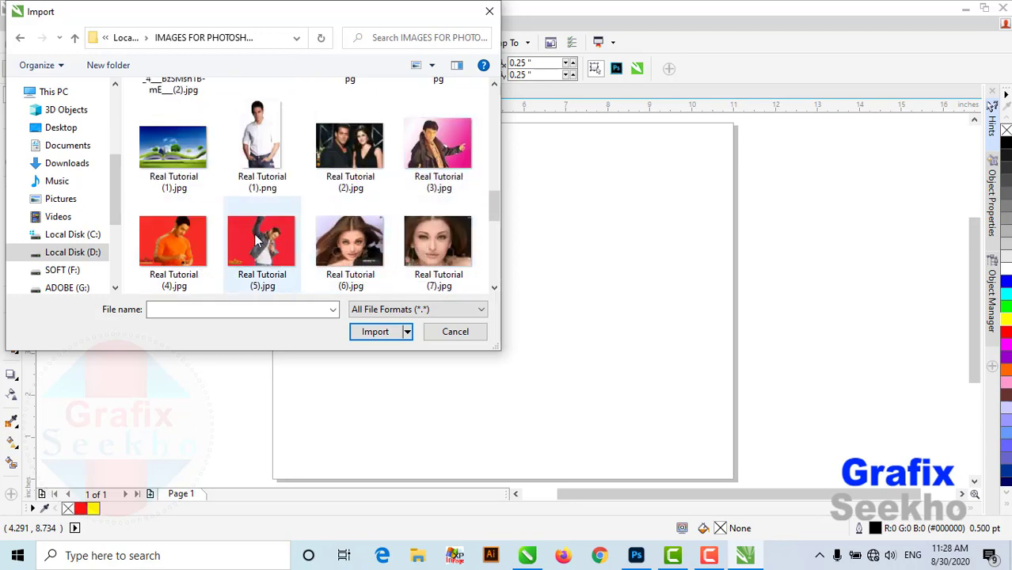
double_click(180, 236)
left_click(318, 136)
left_click(570, 297)
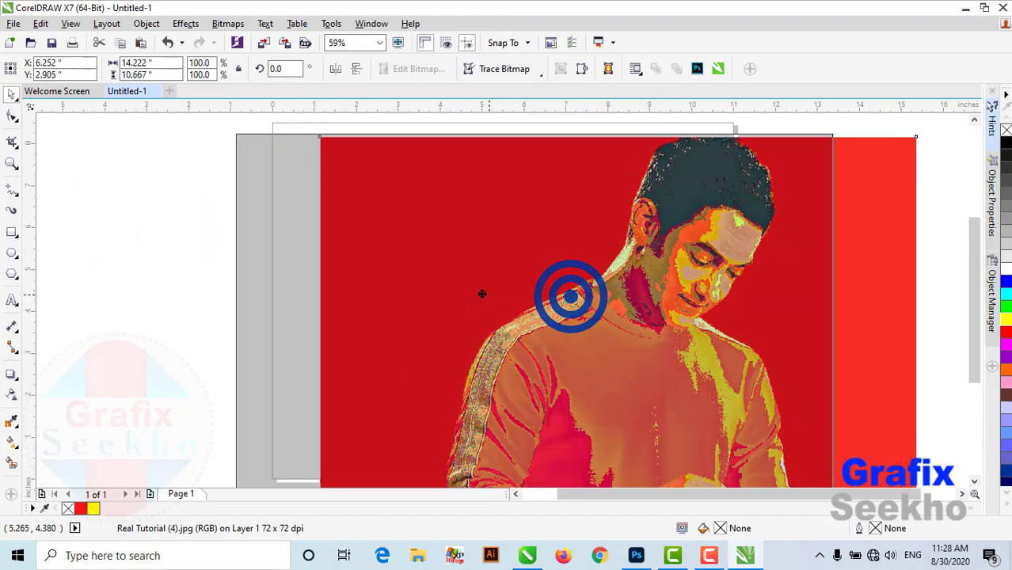
- Send the imported photo to Photoshop with the EditInPhotoShop macro command and switch to Photoshop
scroll(482, 294, "down", 2)
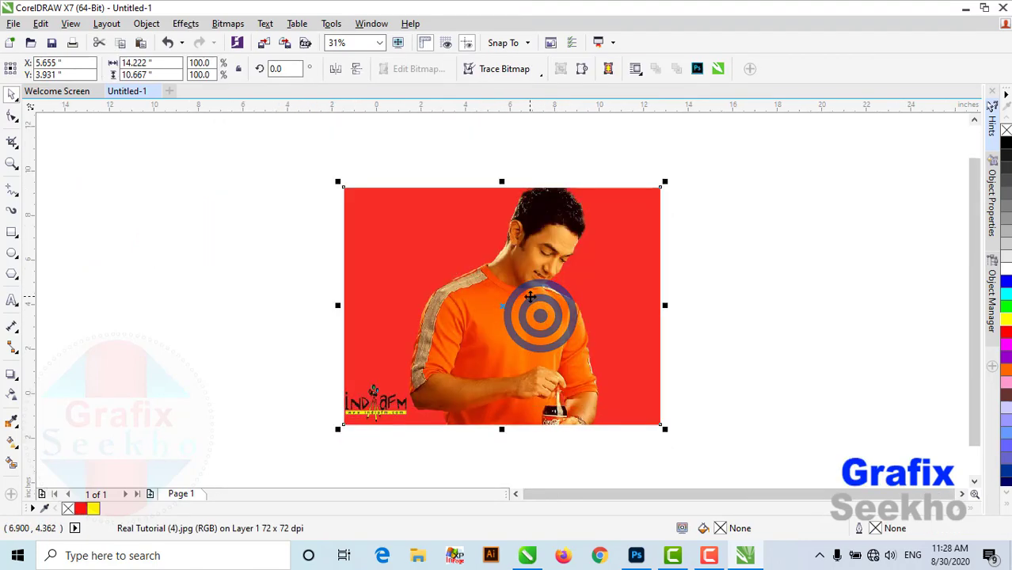
scroll(529, 296, "up", 2)
scroll(529, 297, "down", 2)
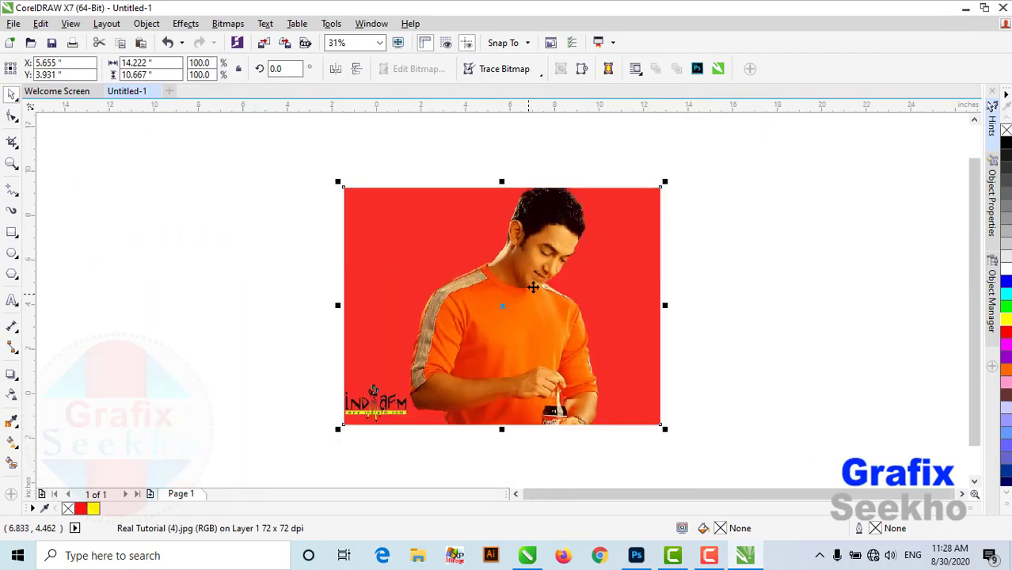
left_click(696, 69)
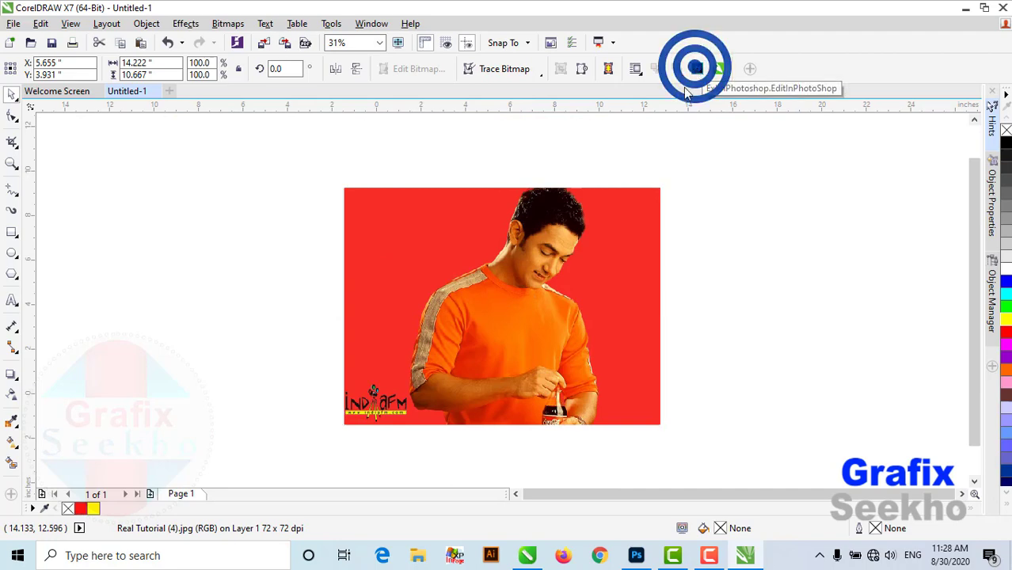
left_click(635, 557)
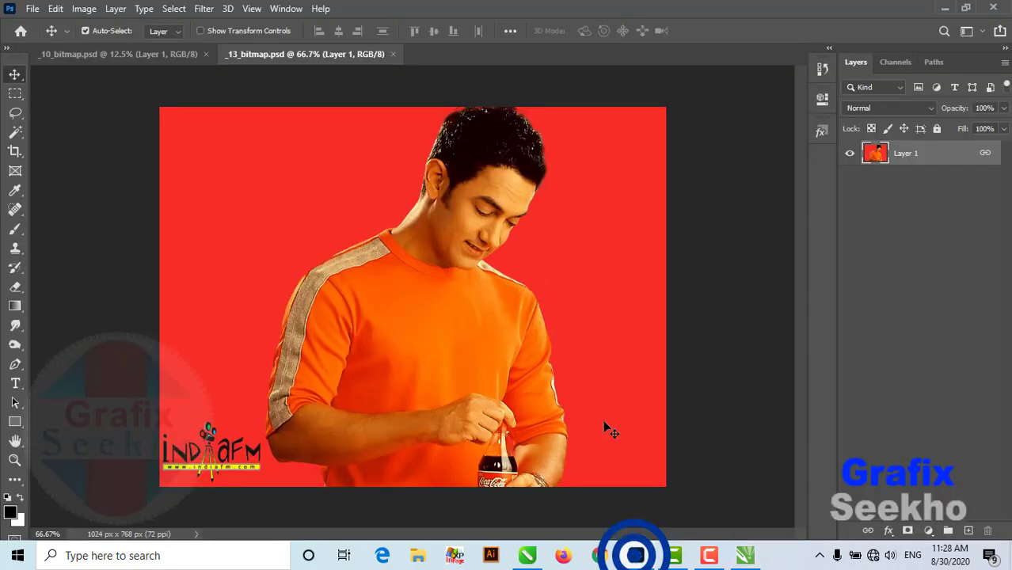
- Select the man in the photo using Select Subject of the Object Selection Tool
left_click(12, 132)
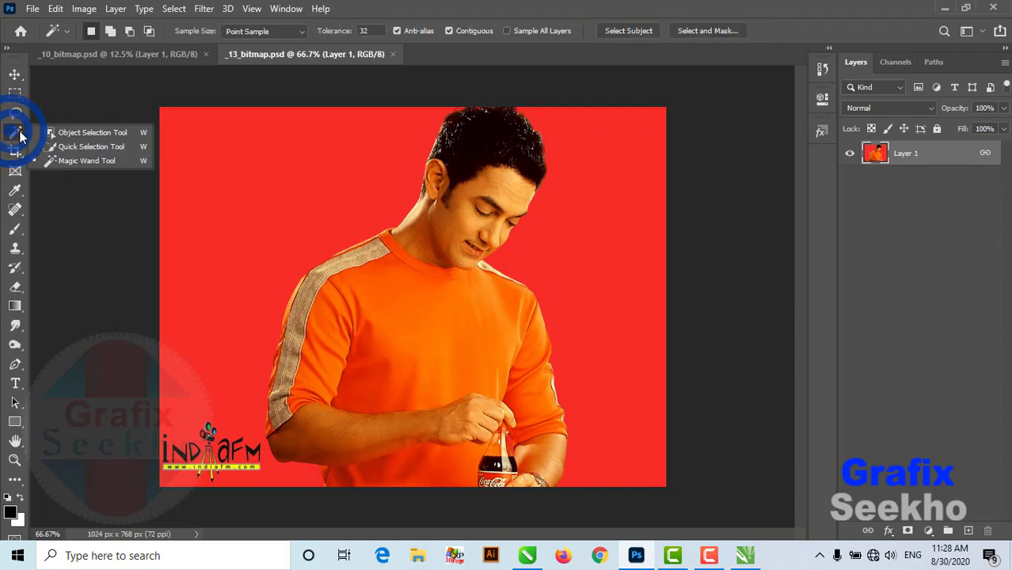
left_click(42, 131)
left_click(570, 30)
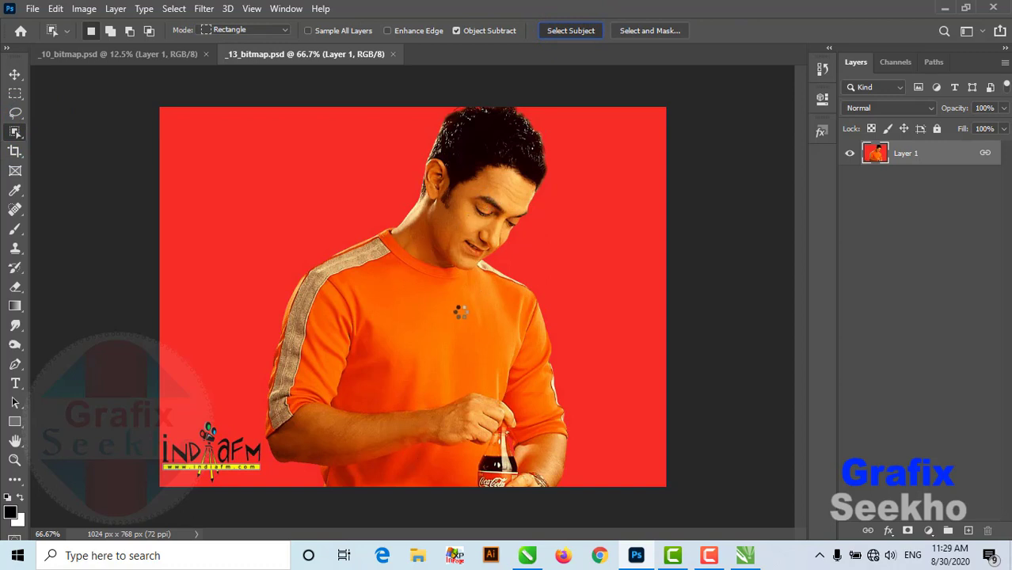
- Duplicate Layer 1 as Layer 1 copy
right_click(942, 148)
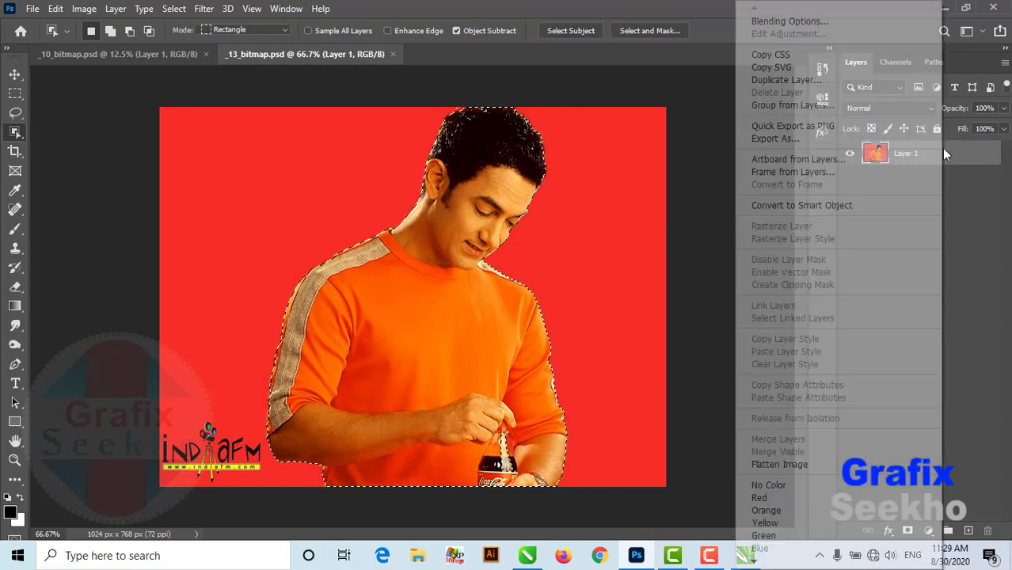
left_click(808, 80)
left_click(636, 138)
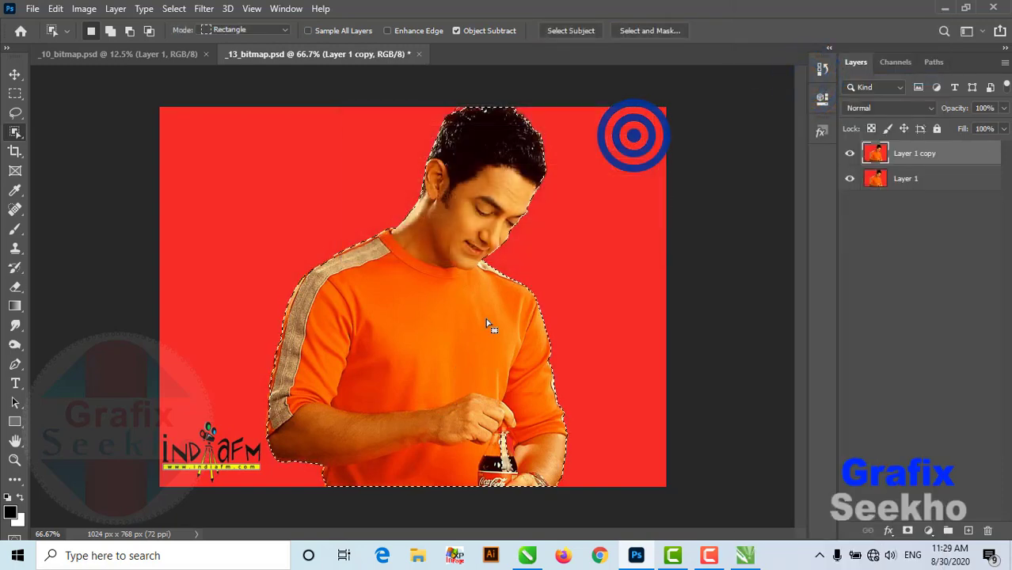
- Feather the subject selection with a radius of 1 pixel
right_click(398, 271)
left_click(448, 297)
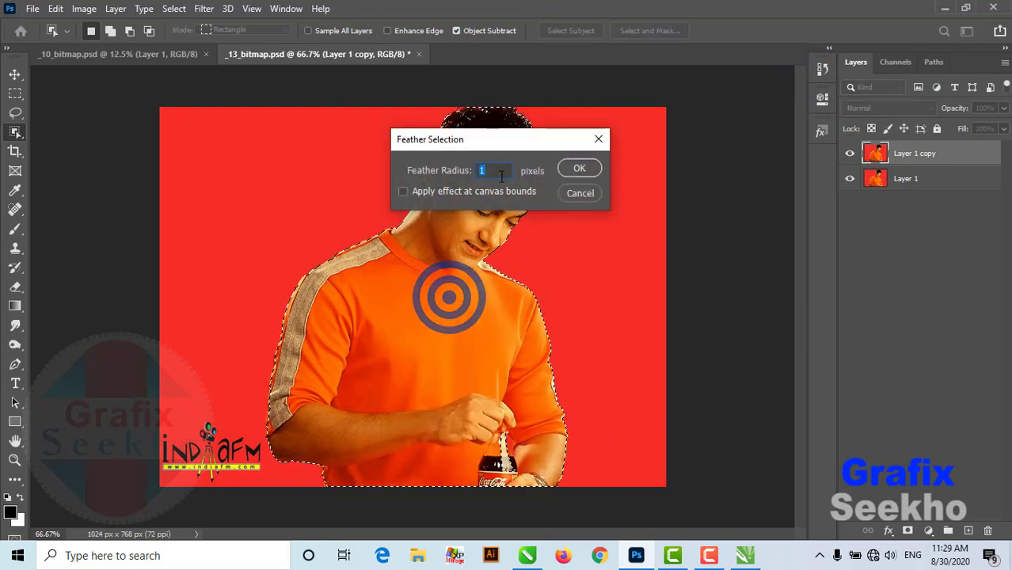
left_click(568, 169)
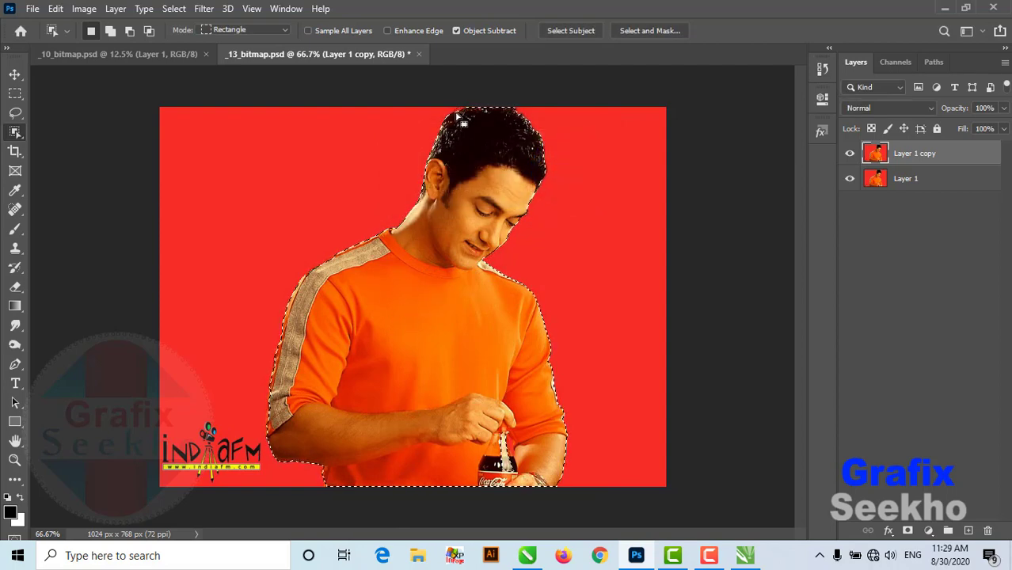
- Cut the feathered subject onto its own layer and save the file with Layer 1 copy and Layer 1 hidden
right_click(363, 276)
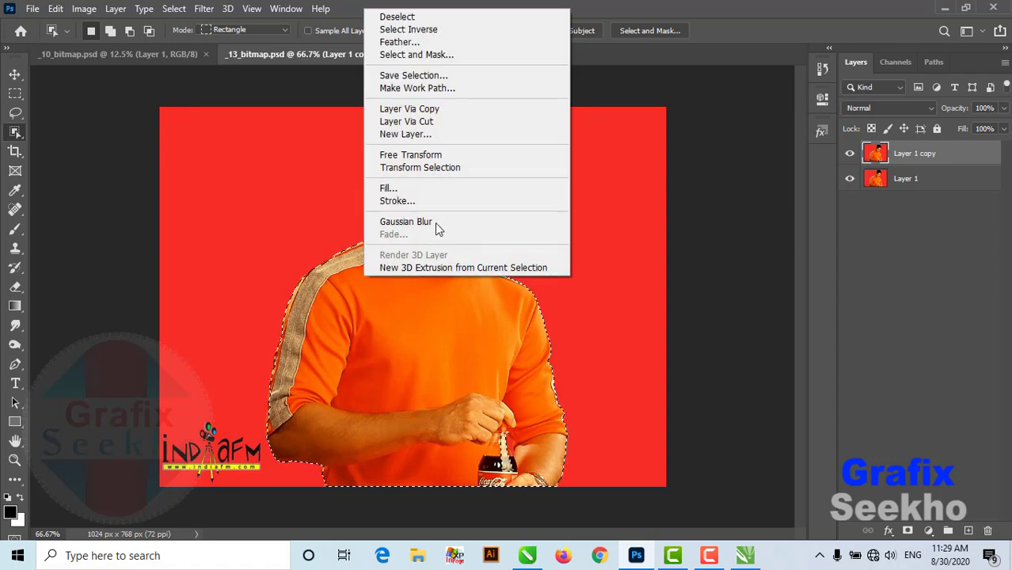
left_click(425, 122)
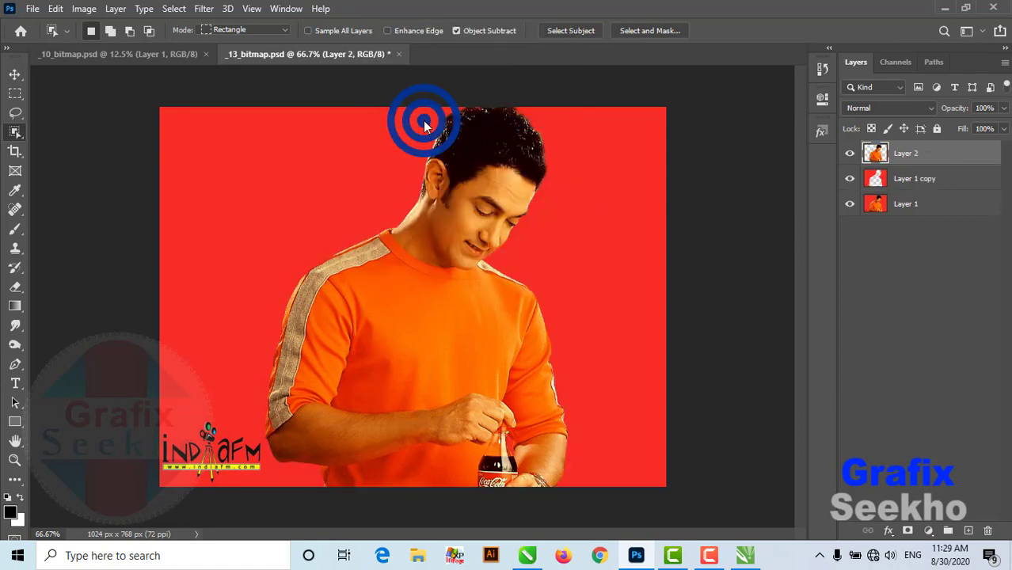
left_click(851, 179)
left_click(850, 203)
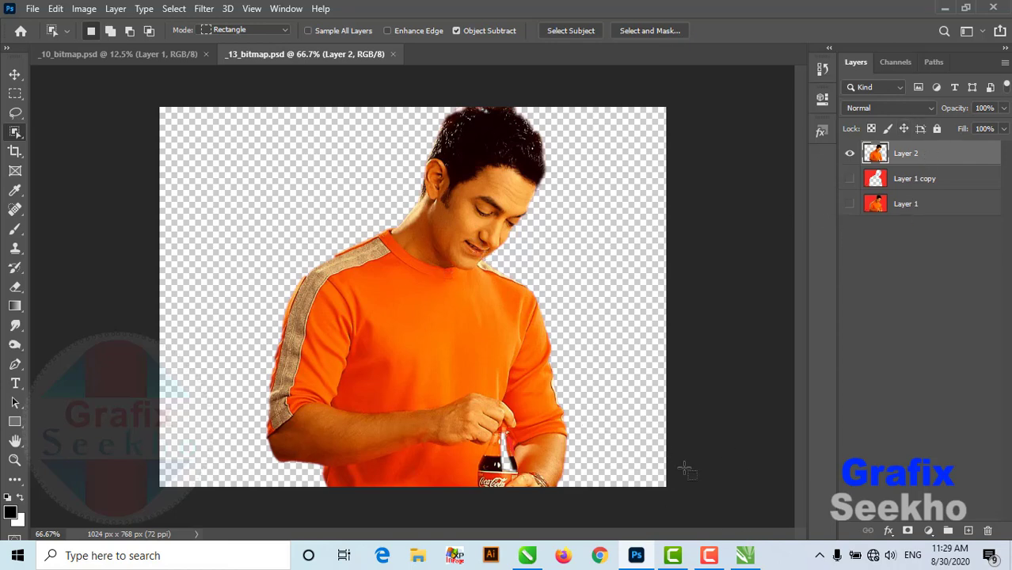
- Switch to CorelDRAW and update the imported photo with the background-free version using UpdateAfterEditInPhotoShop
left_click(745, 556)
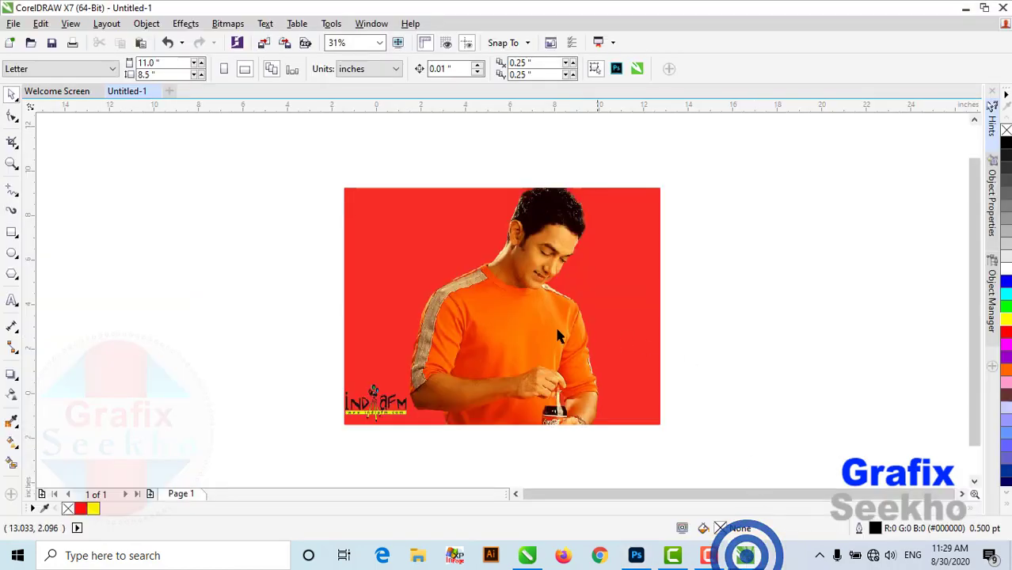
left_click(522, 321)
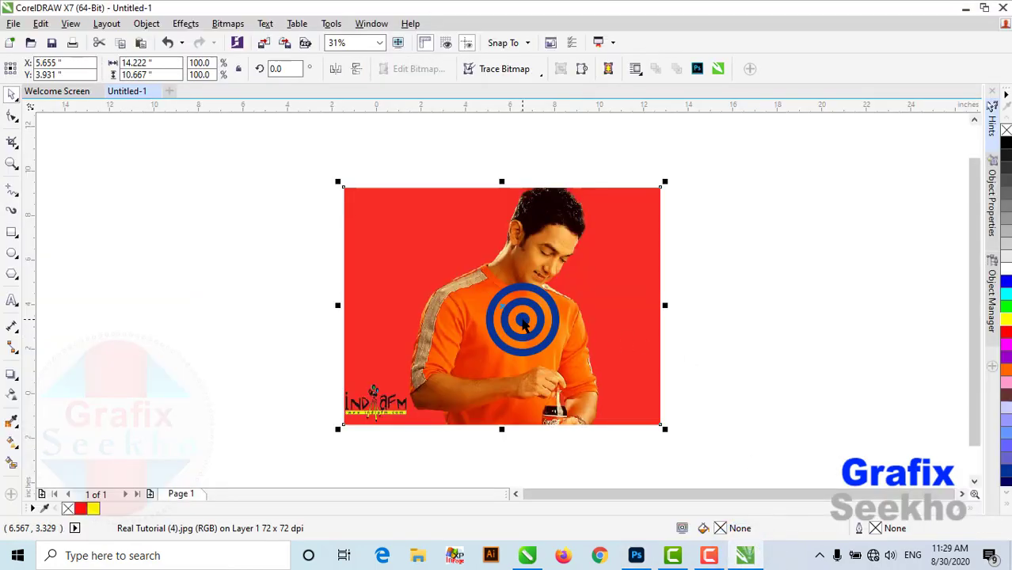
left_click(717, 69)
left_click(479, 226)
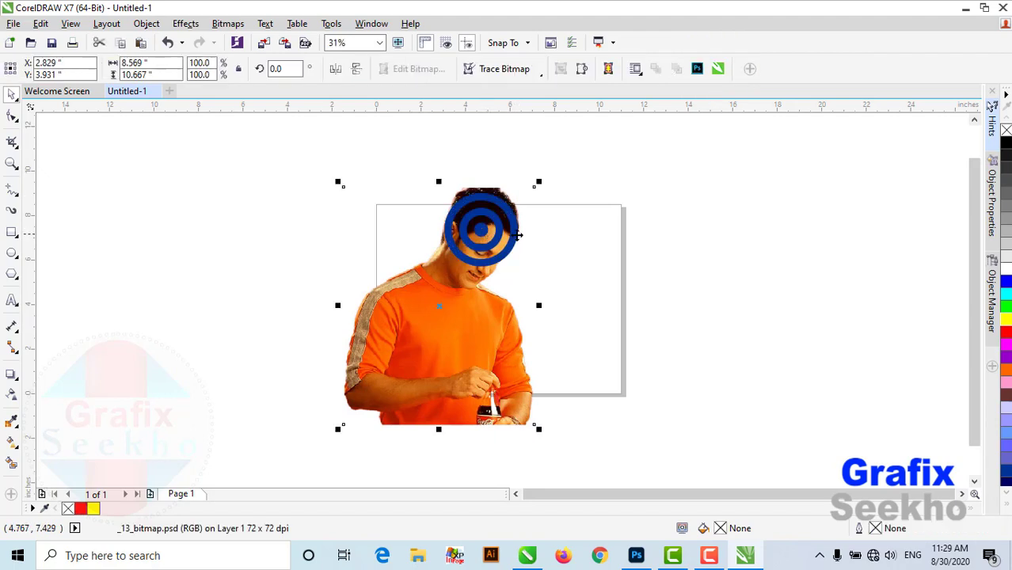
- Scale the cut-out photo to about 51.2% and place it on the left half of the page
left_click_drag(540, 183, 447, 298)
left_click_drag(405, 350, 444, 289)
left_click(578, 281)
- Add a page-sized 11 × 8.5 in rectangle behind the photo and fill it with blue
double_click(11, 231)
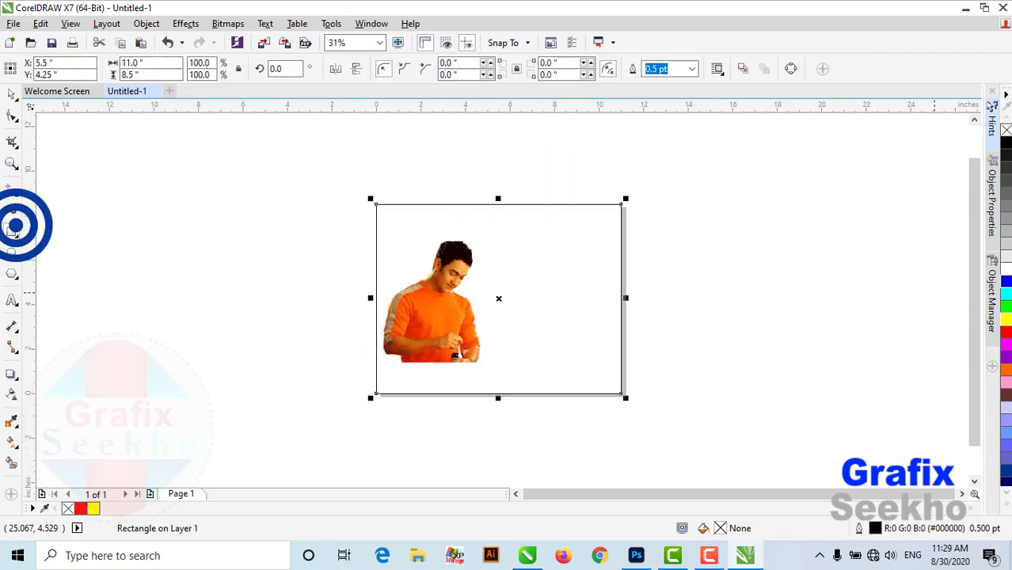
left_click(1006, 281)
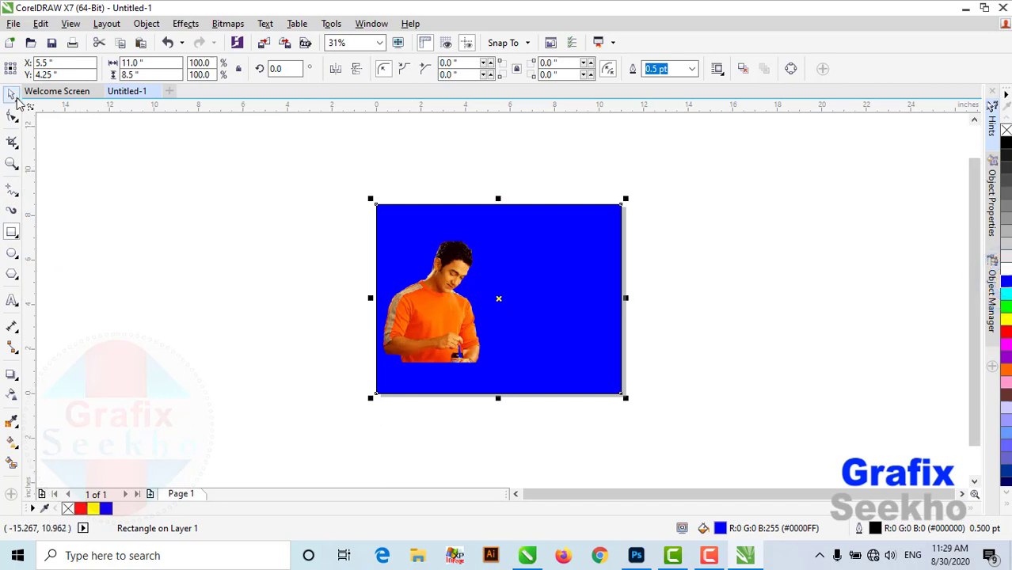
left_click(11, 94)
- Move the photo to the page's lower-left corner and PowerClip it inside the blue rectangle
left_click(433, 331)
left_click_drag(433, 332, 412, 357)
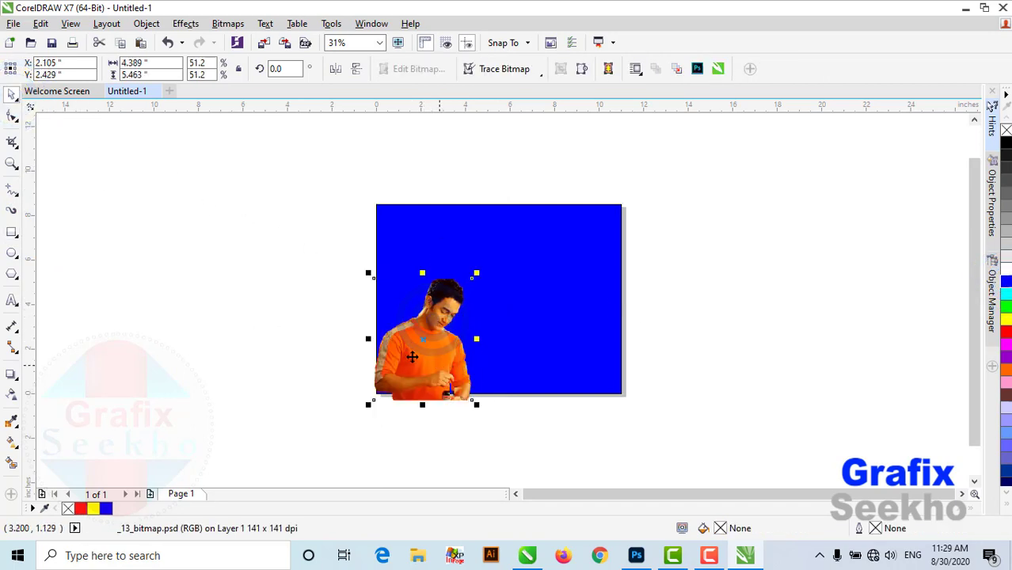
right_click(419, 347)
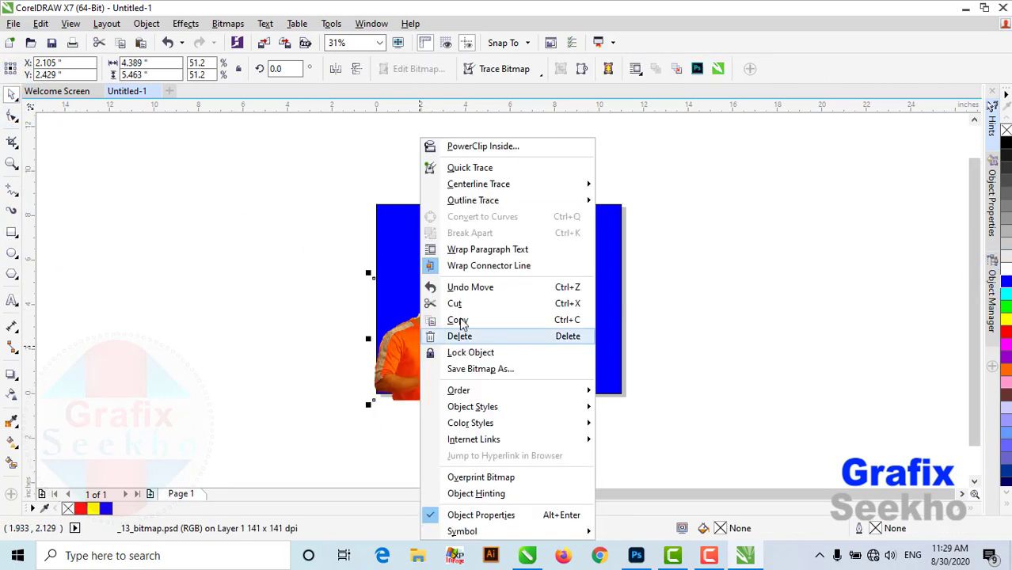
left_click(485, 151)
left_click(534, 256)
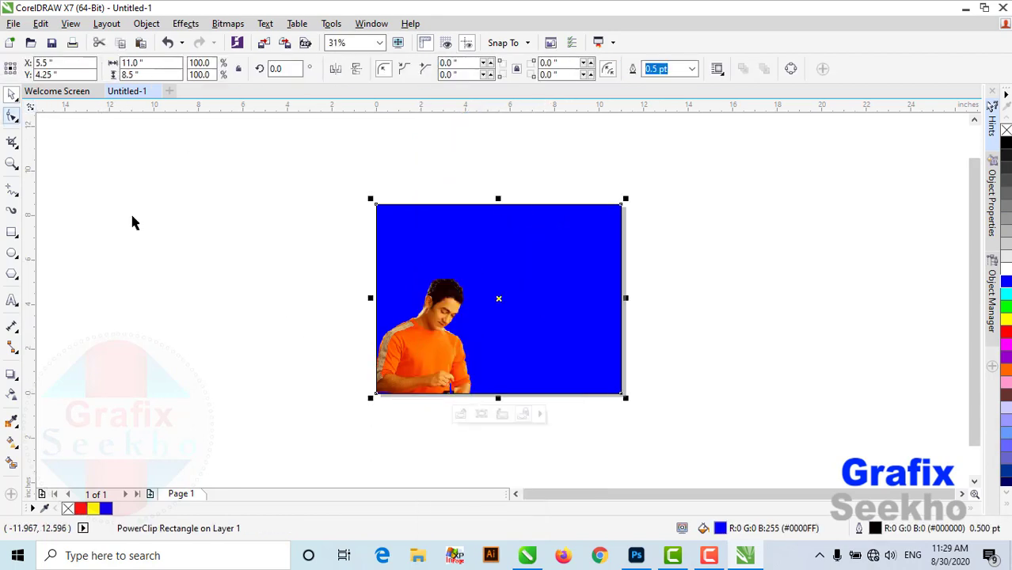
scroll(460, 362, "up", 2)
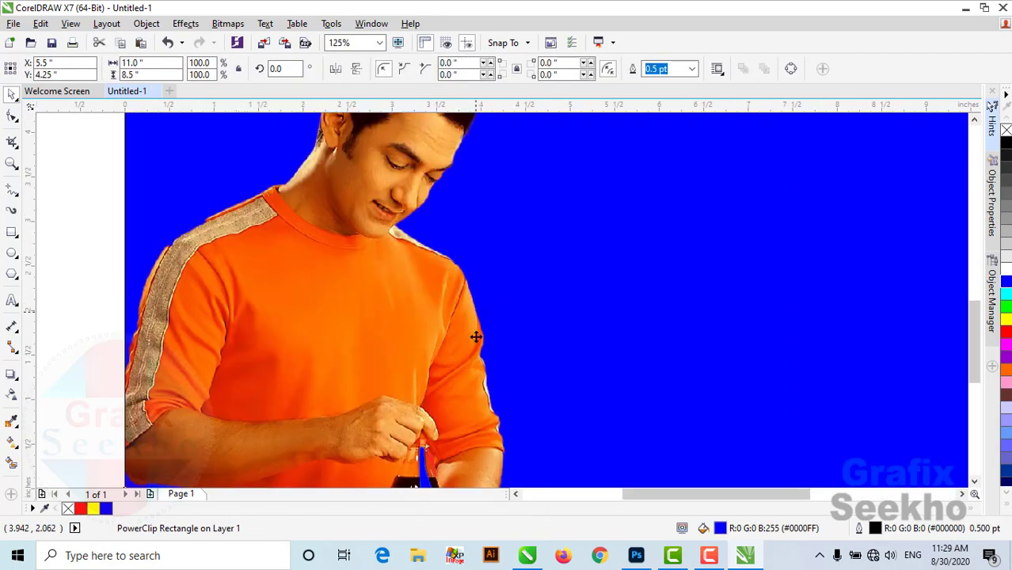
scroll(246, 212, "up", 1)
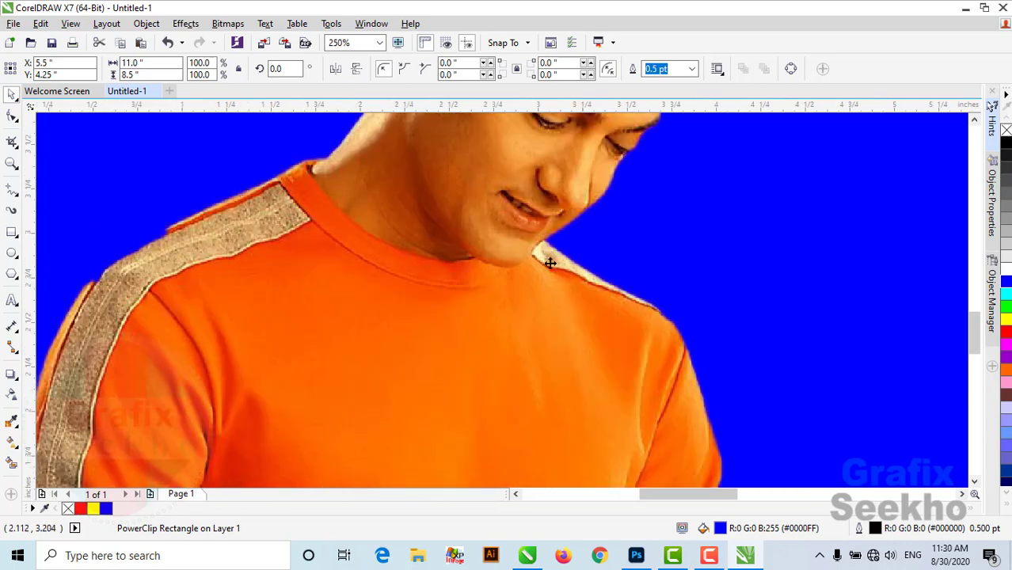
left_click(978, 341)
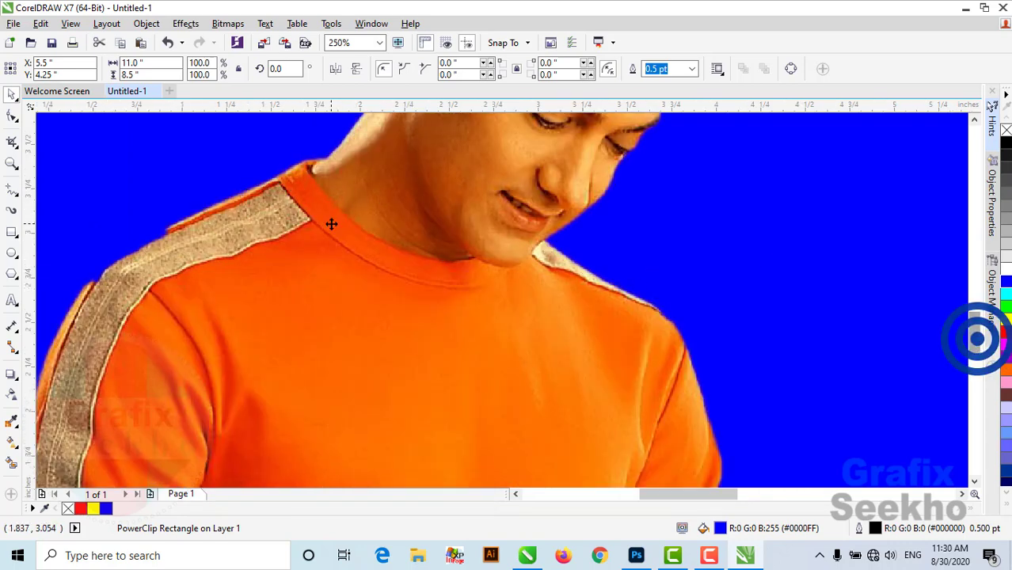
left_click(285, 43)
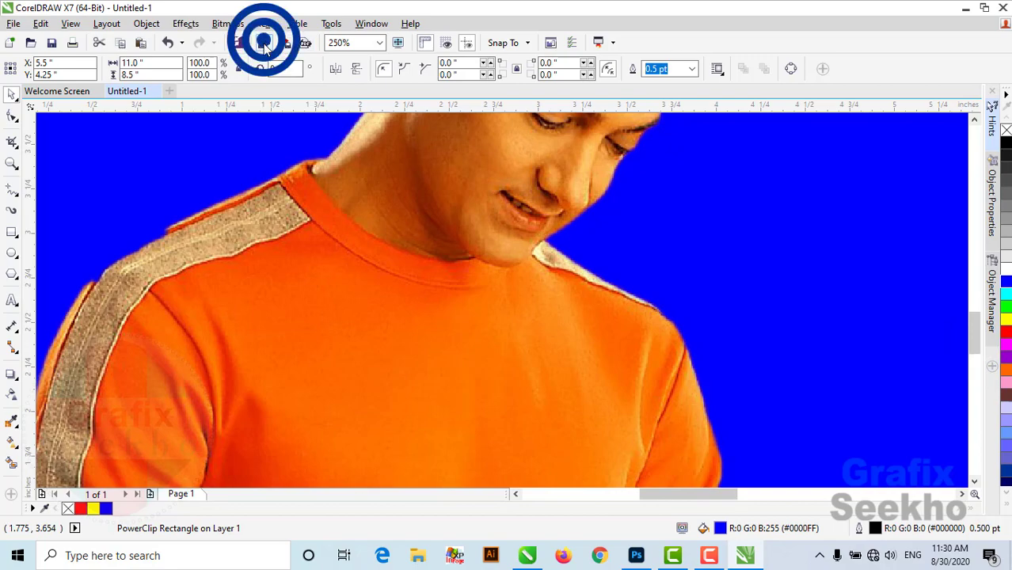
scroll(225, 225, "down", 5)
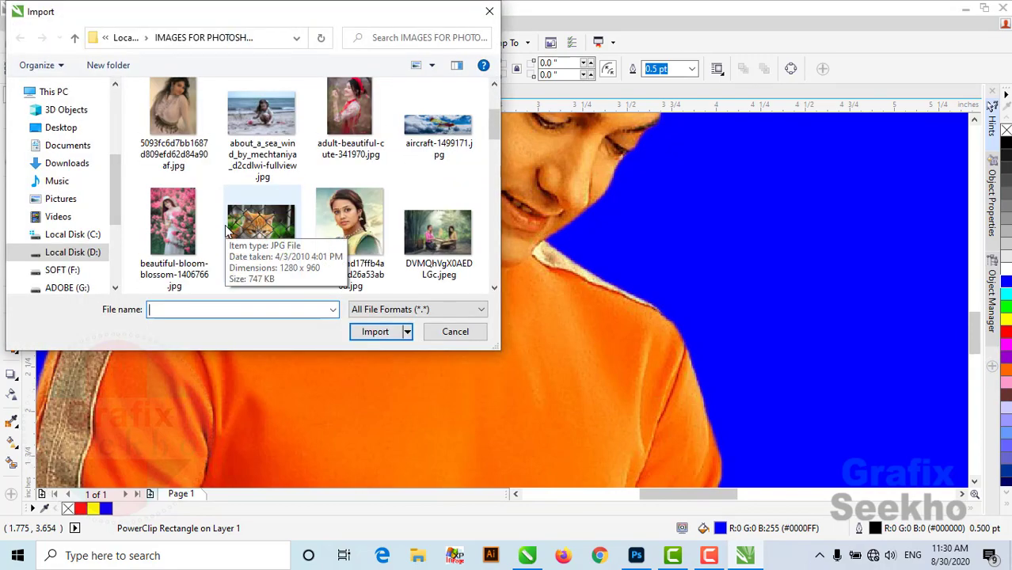
left_click(267, 162)
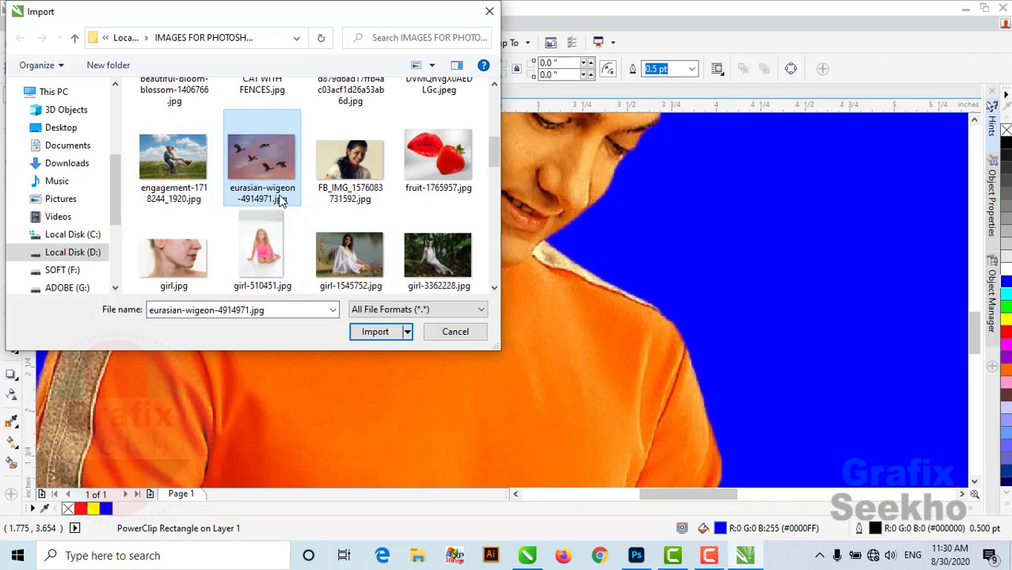
left_click(377, 332)
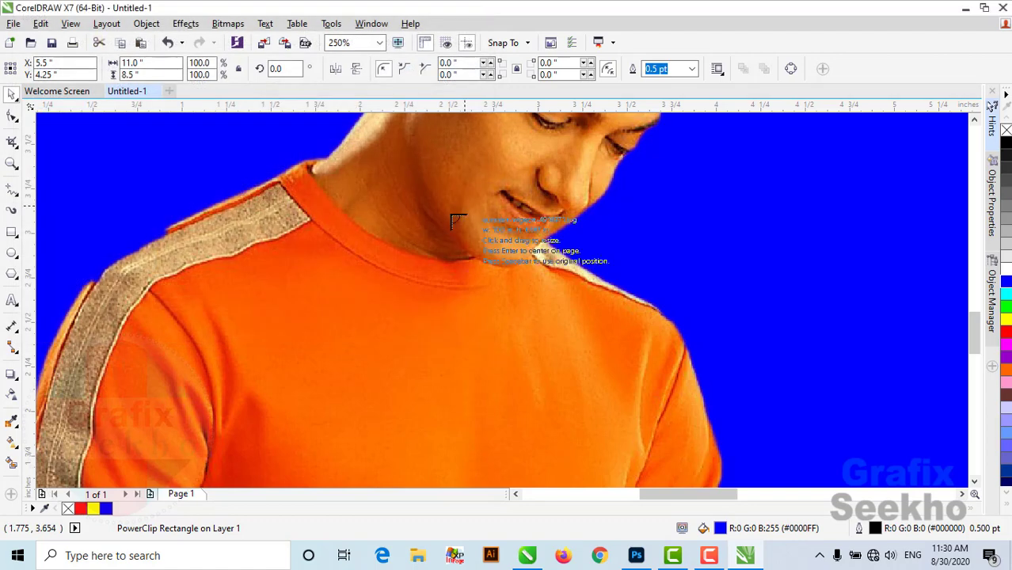
scroll(452, 219, "down", 3)
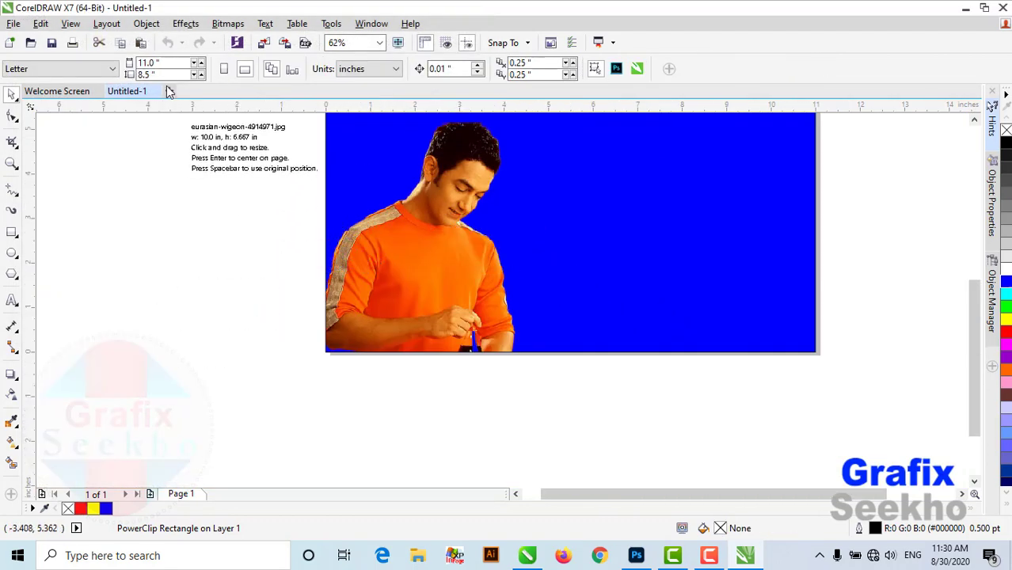
- Add a second page after Page 1 and discard the pending image placement
left_click(151, 493)
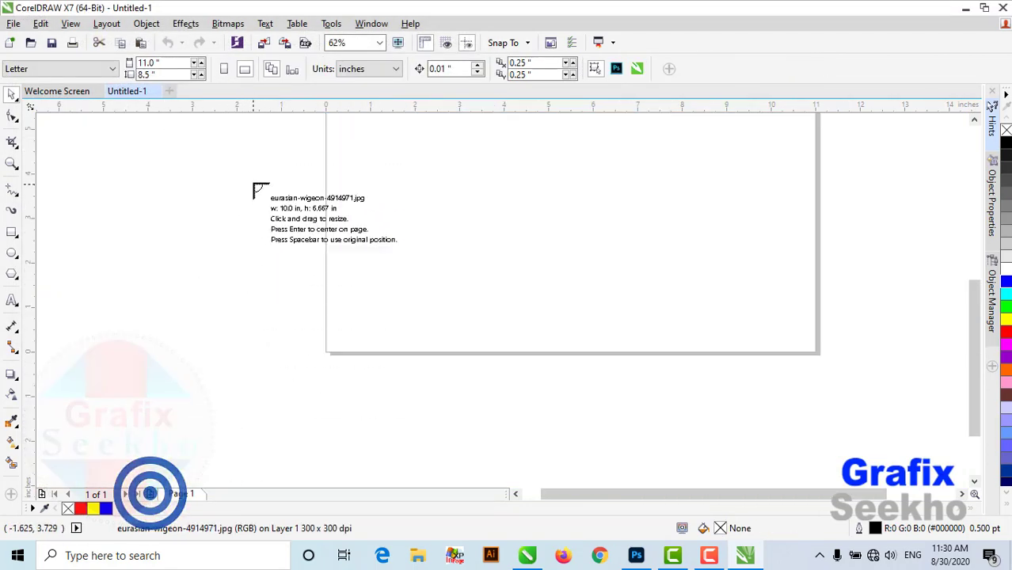
left_click(380, 42)
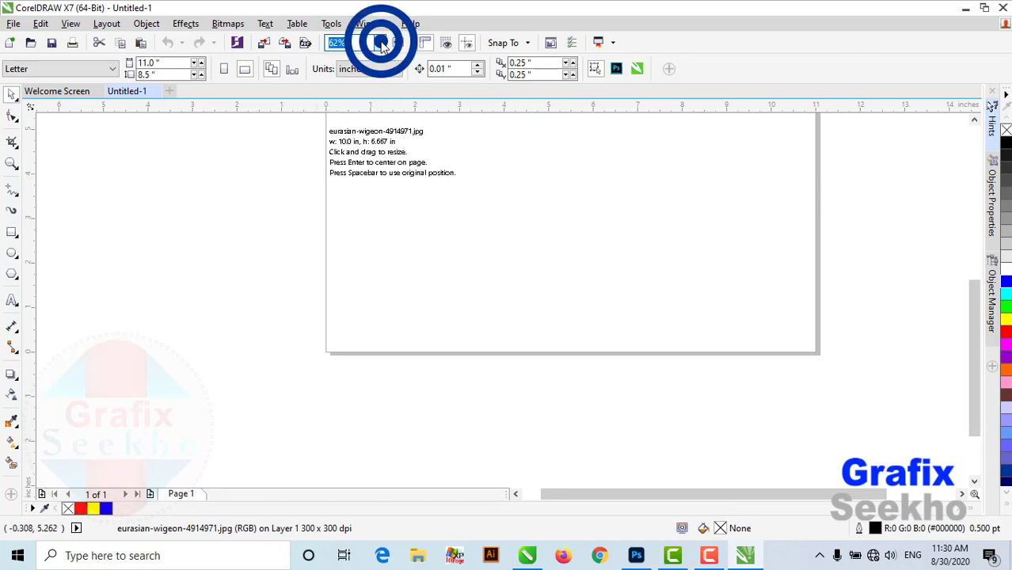
left_click(359, 57)
left_click(281, 162)
left_click(306, 186)
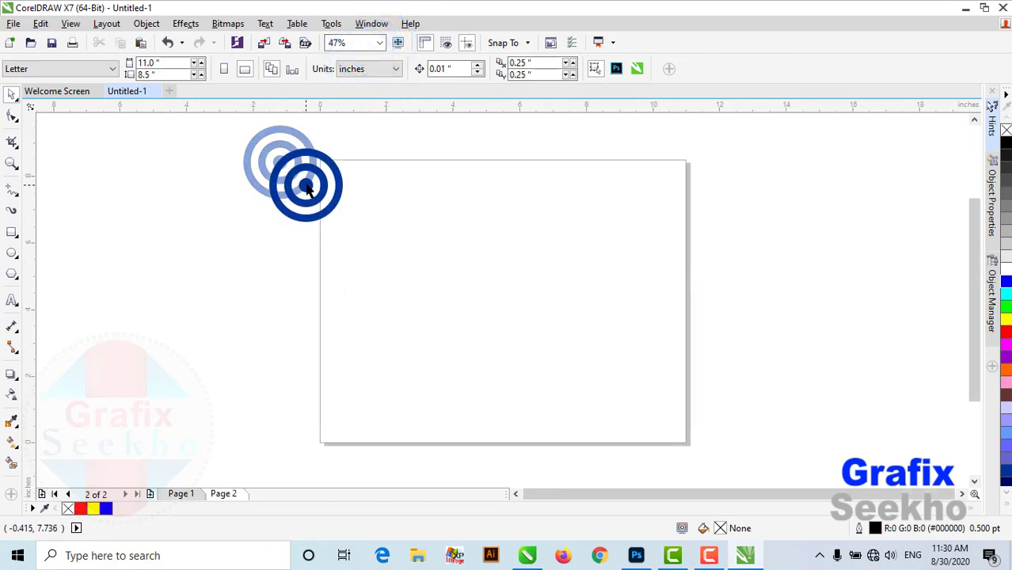
- Import eurasian-wigeon-4914971.jpg at Page 2's upper-left corner and enlarge it to about 130.3% so it covers the page
left_click(263, 43)
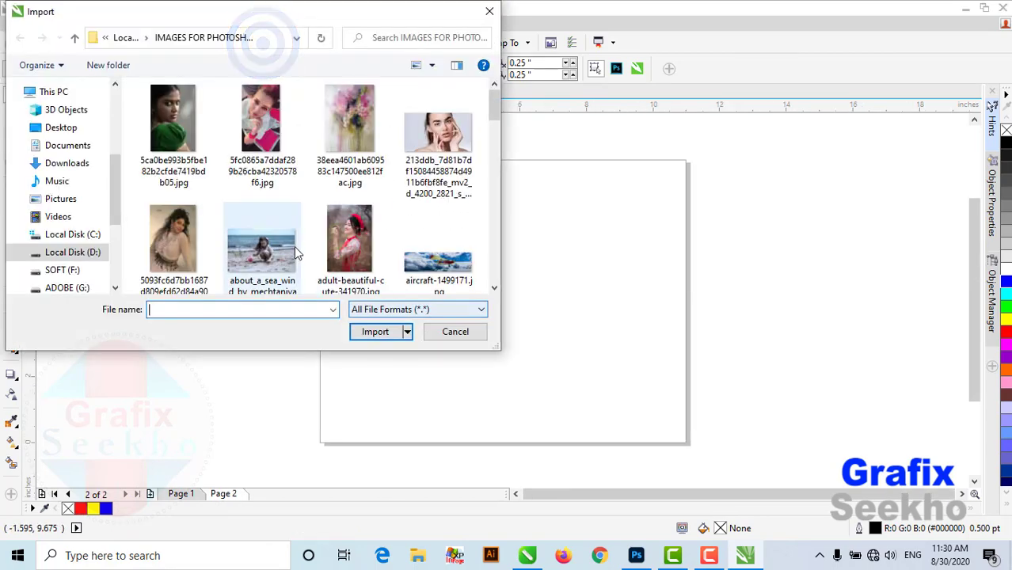
scroll(273, 238, "down", 5)
left_click(261, 162)
left_click(375, 332)
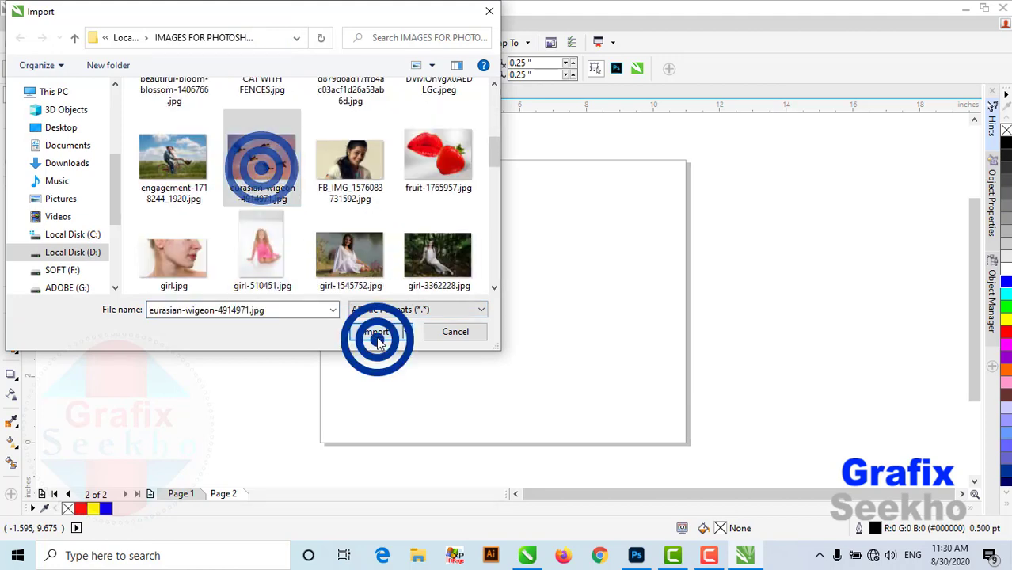
left_click(319, 159)
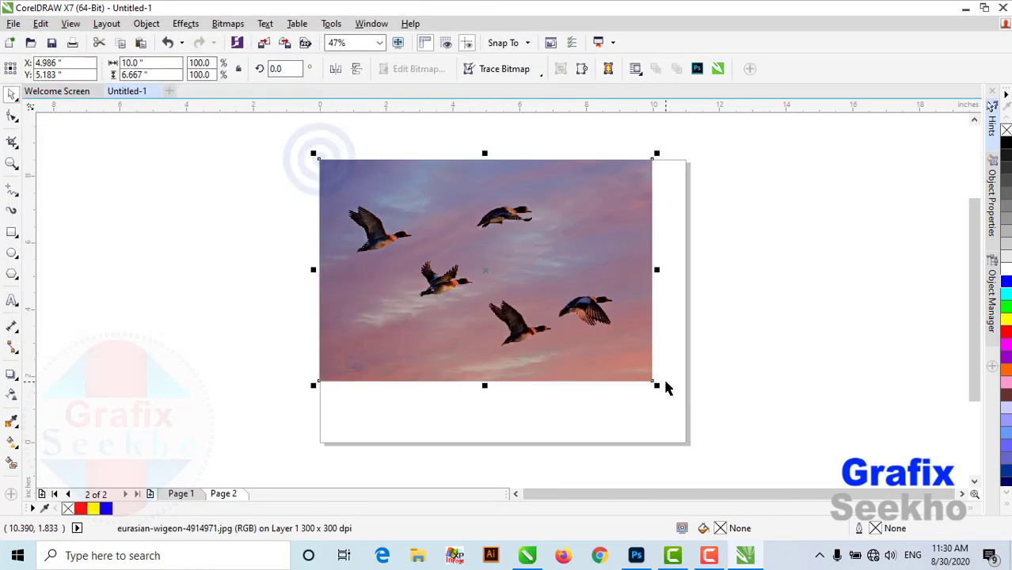
left_click_drag(659, 386, 779, 492)
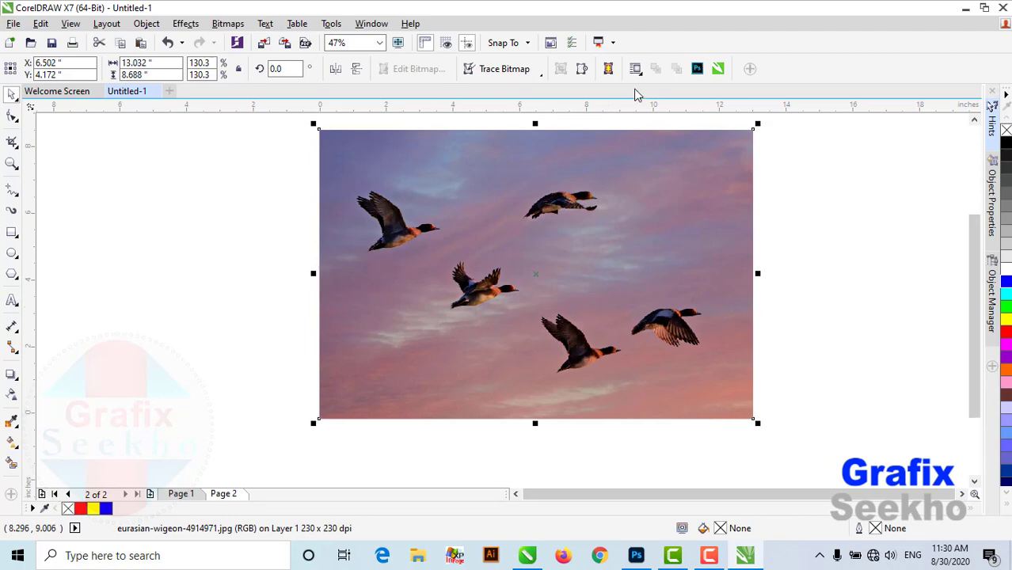
- Send the bird photo to Photoshop for editing and duplicate Layer 1 there as Layer 1 copy
left_click(697, 69)
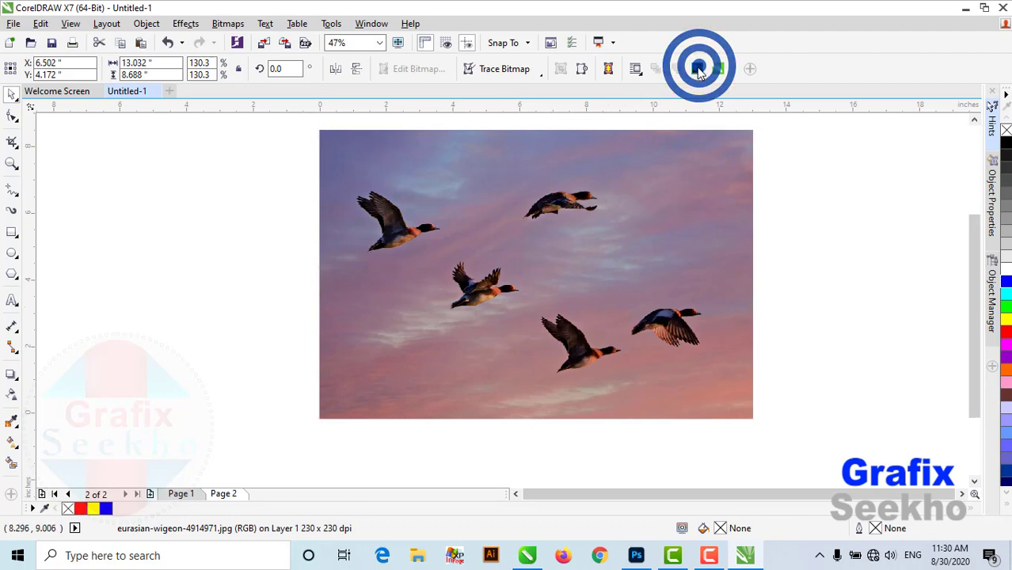
left_click(637, 557)
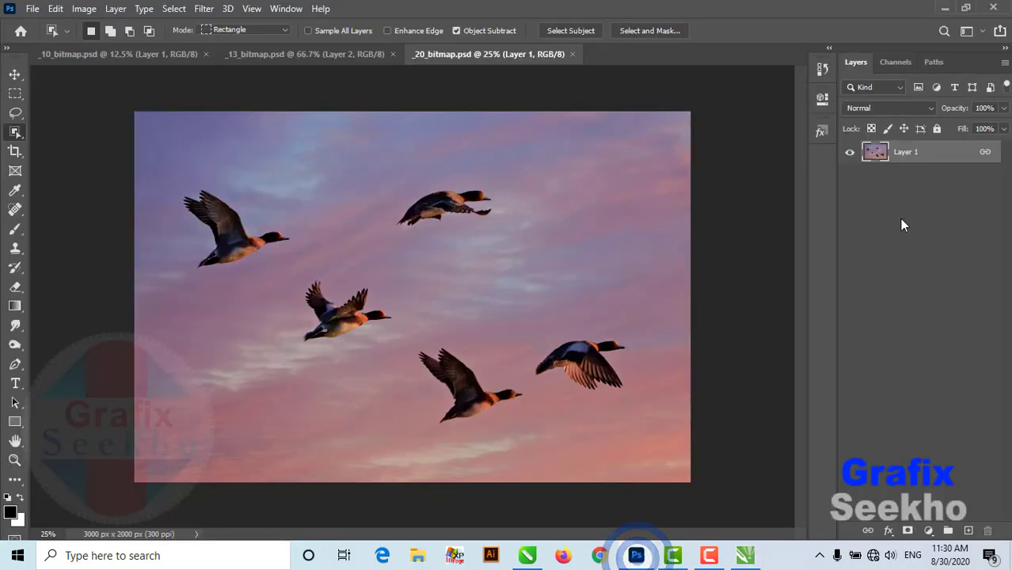
right_click(939, 153)
left_click(779, 78)
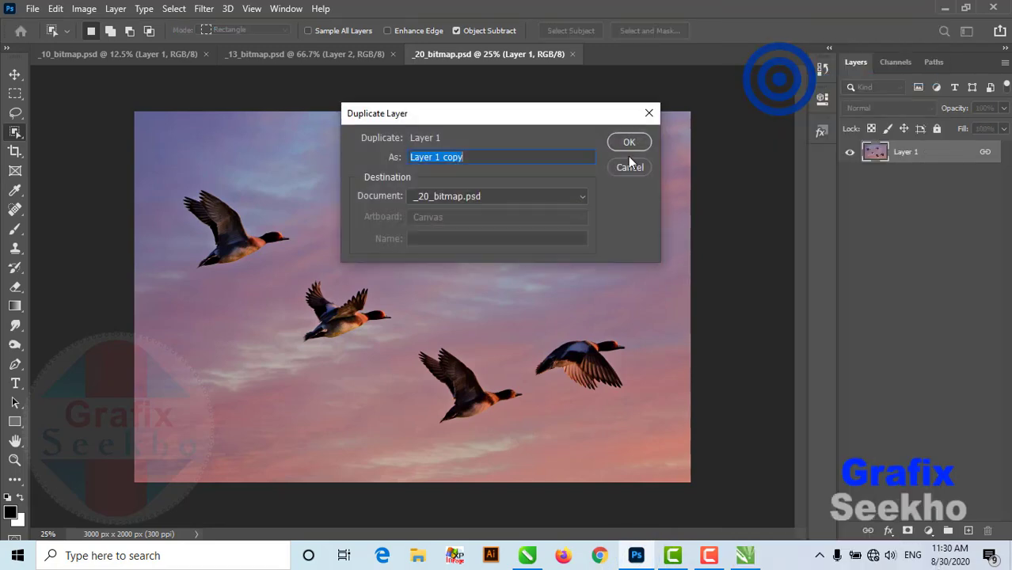
left_click(628, 144)
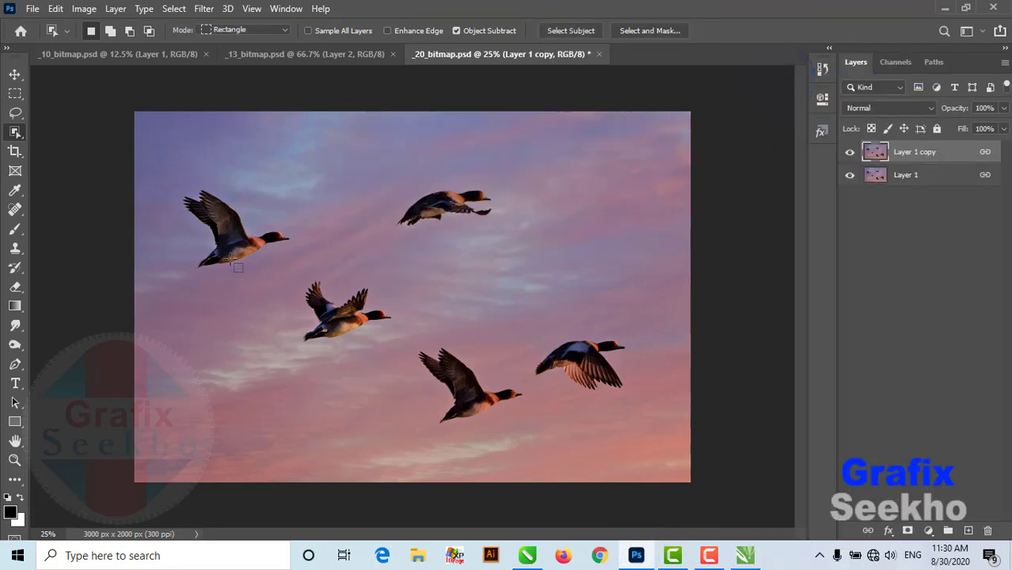
- Remove the upper-middle bird using a rectangular selection and Content-Aware Fill output to a new layer, and save the file
left_click(17, 92)
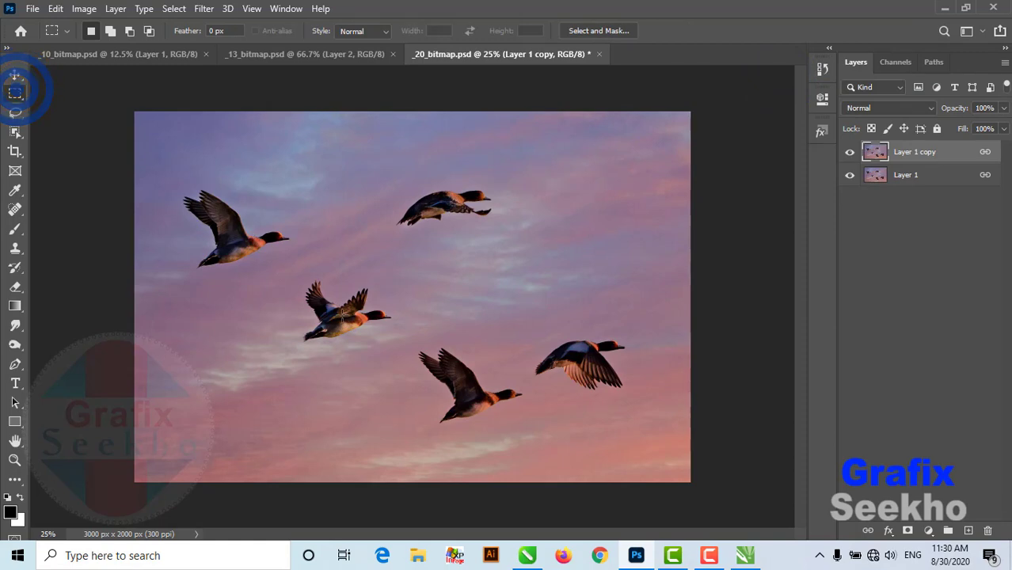
left_click_drag(389, 149, 512, 249)
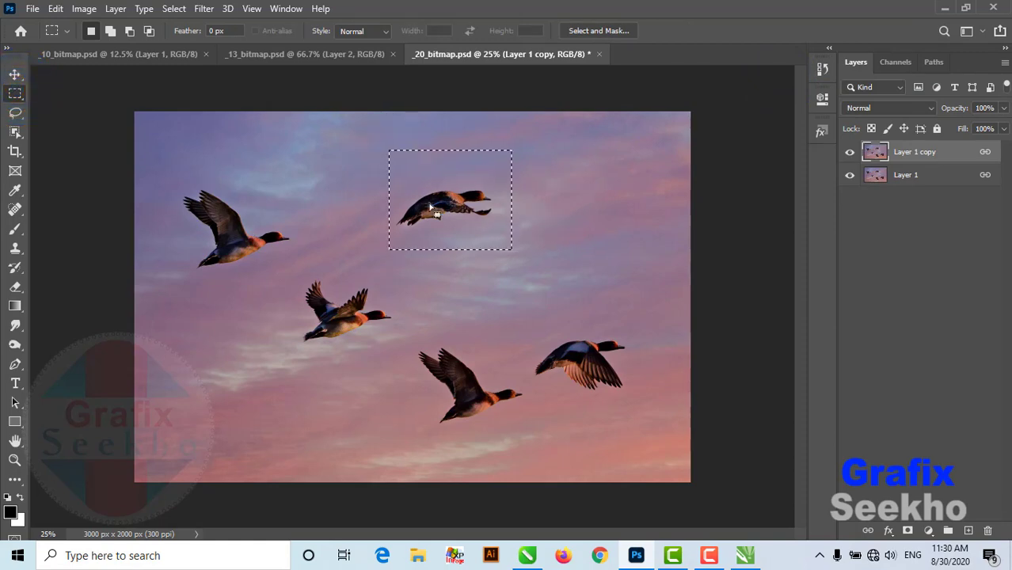
left_click(55, 9)
left_click(145, 263)
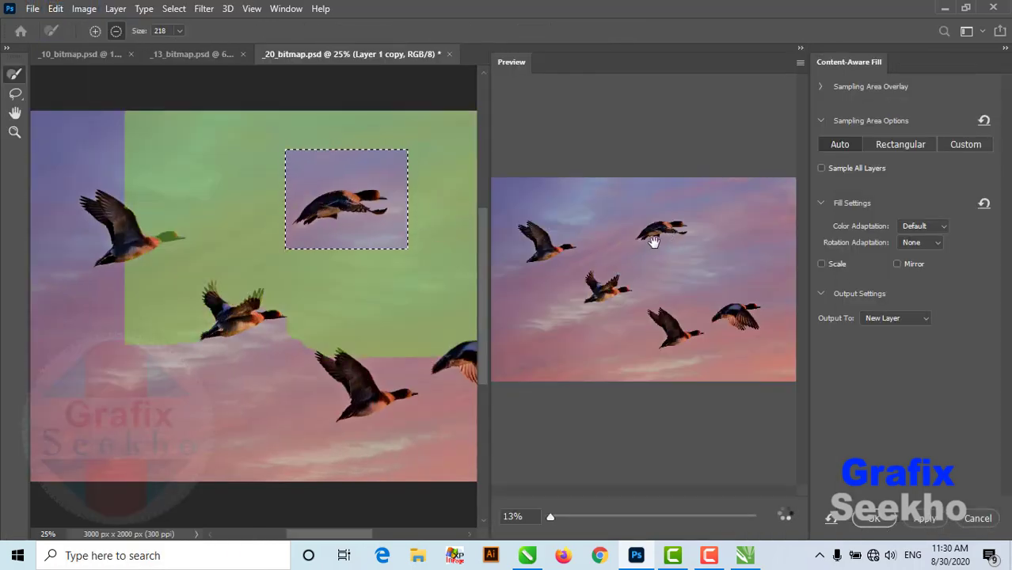
left_click(673, 240)
left_click(567, 266)
scroll(599, 267, "down", 1)
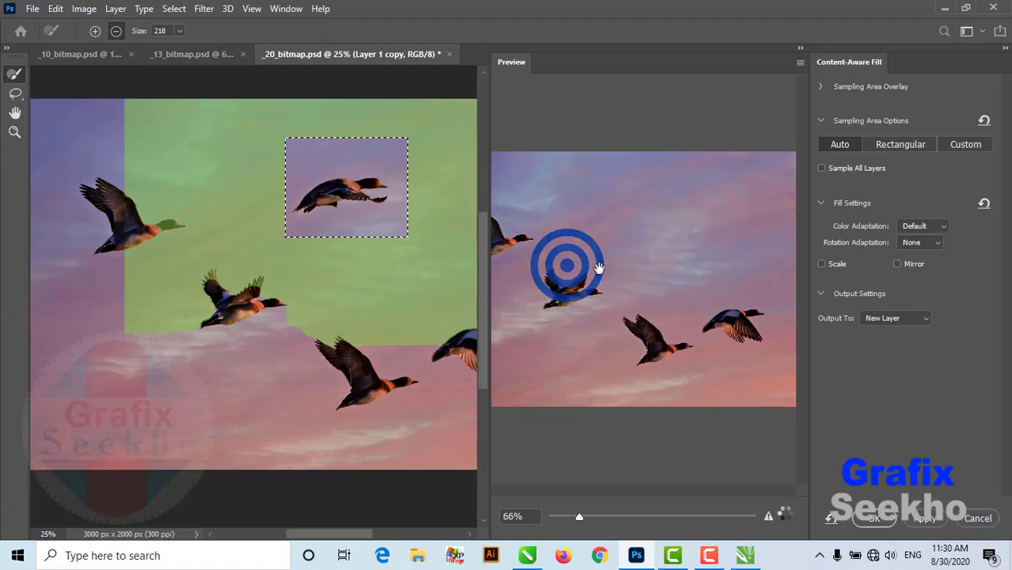
left_click(618, 276)
left_click(569, 519)
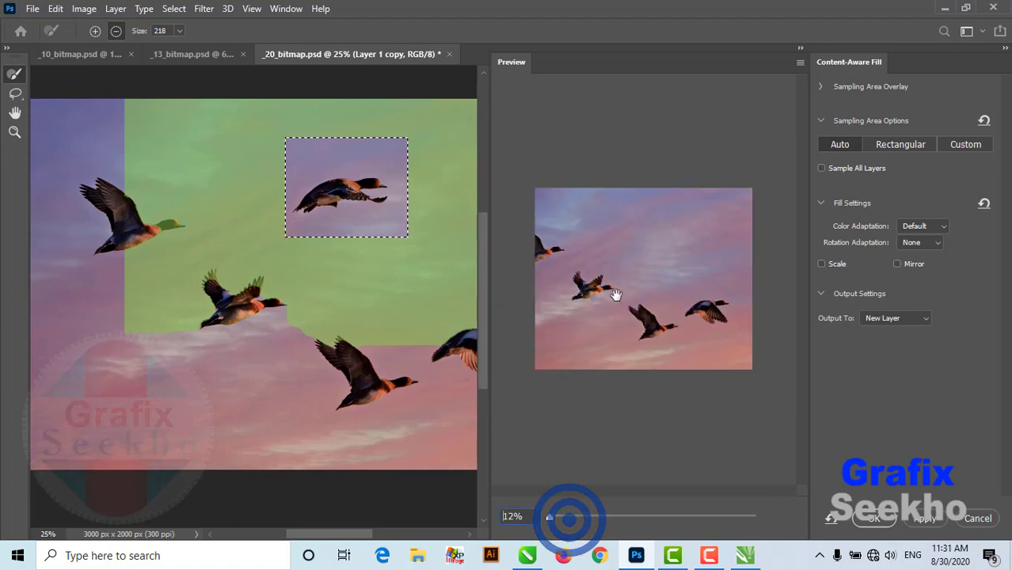
left_click(868, 520)
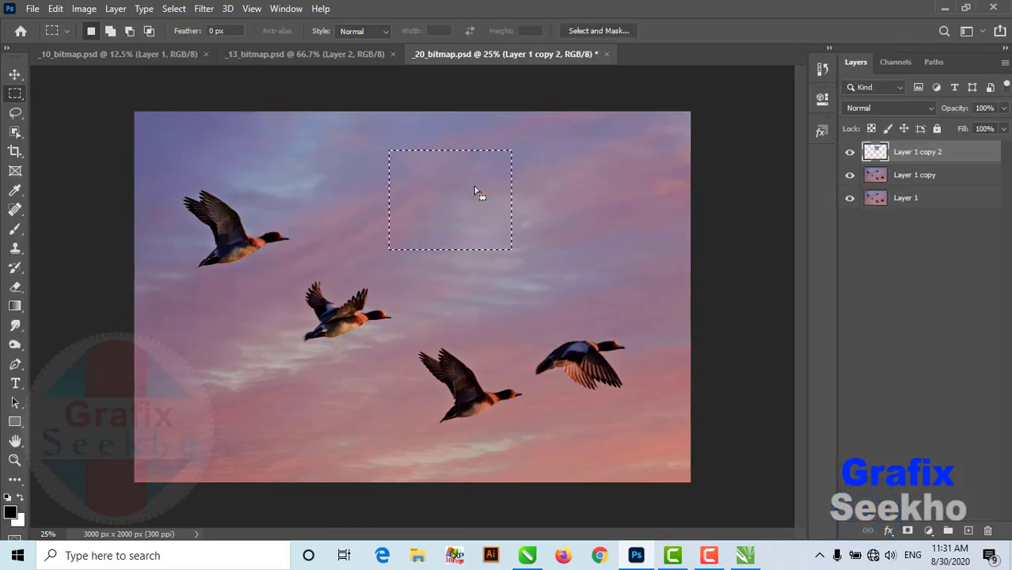
key("ctrl+s")
left_click(12, 73)
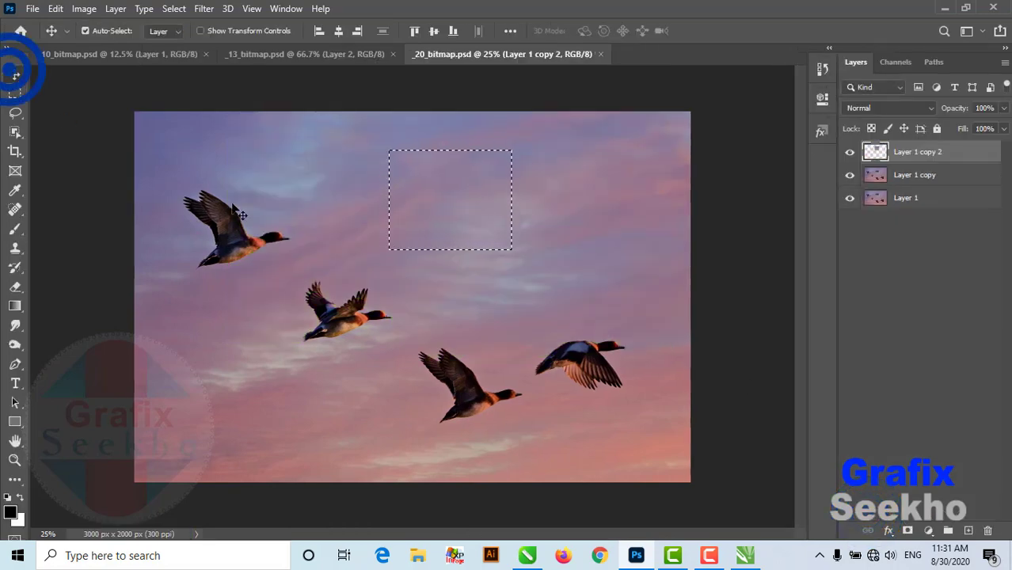
- Switch to CorelDRAW, update the bird photo with the version edited in Photoshop, and move it back over Page 2
left_click(745, 555)
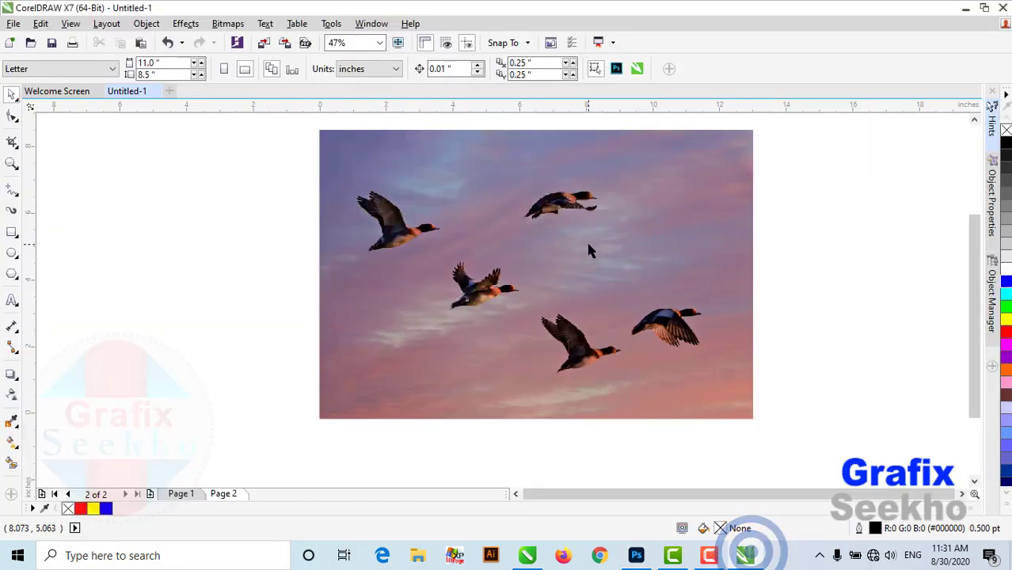
left_click(585, 240)
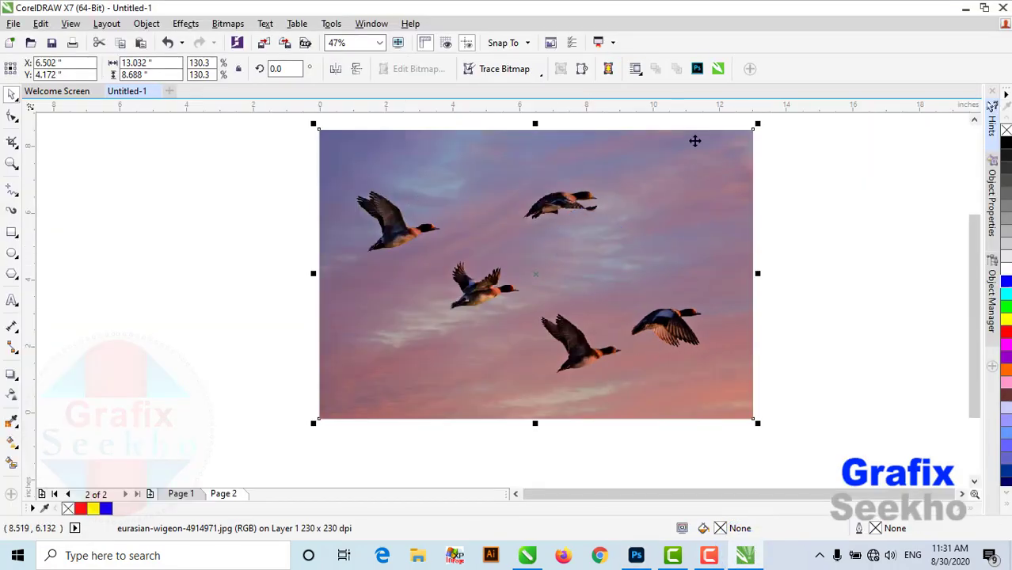
left_click(719, 69)
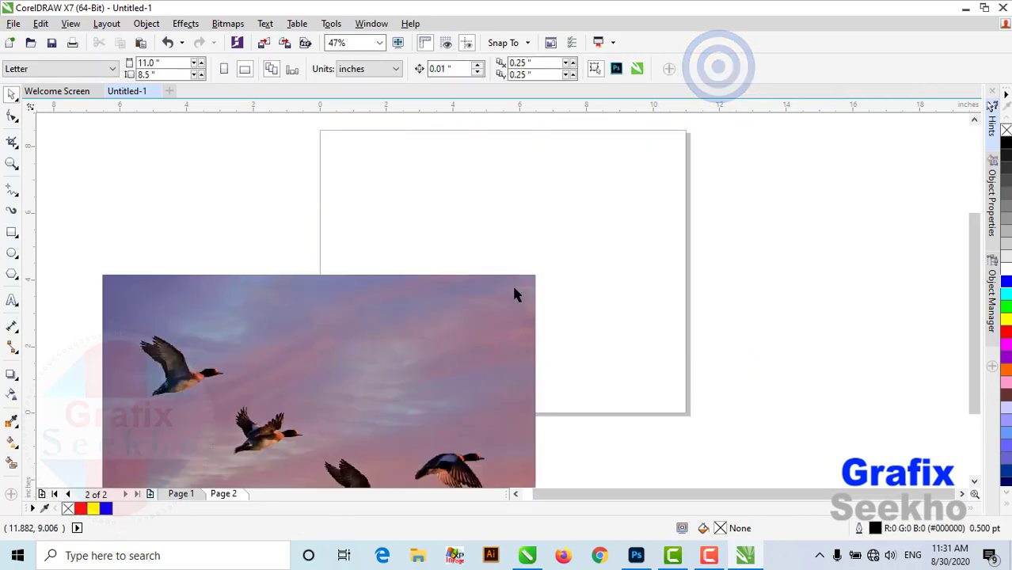
left_click_drag(349, 371, 511, 227)
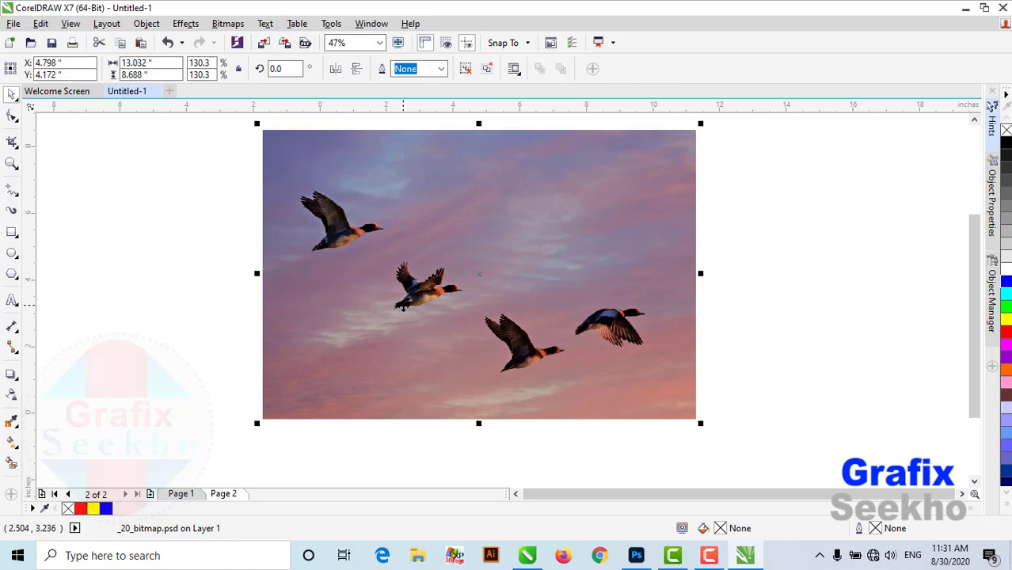
- Import Real Tutorial (1).jpg onto Page 2 and delete the bird photo behind it
left_click(265, 45)
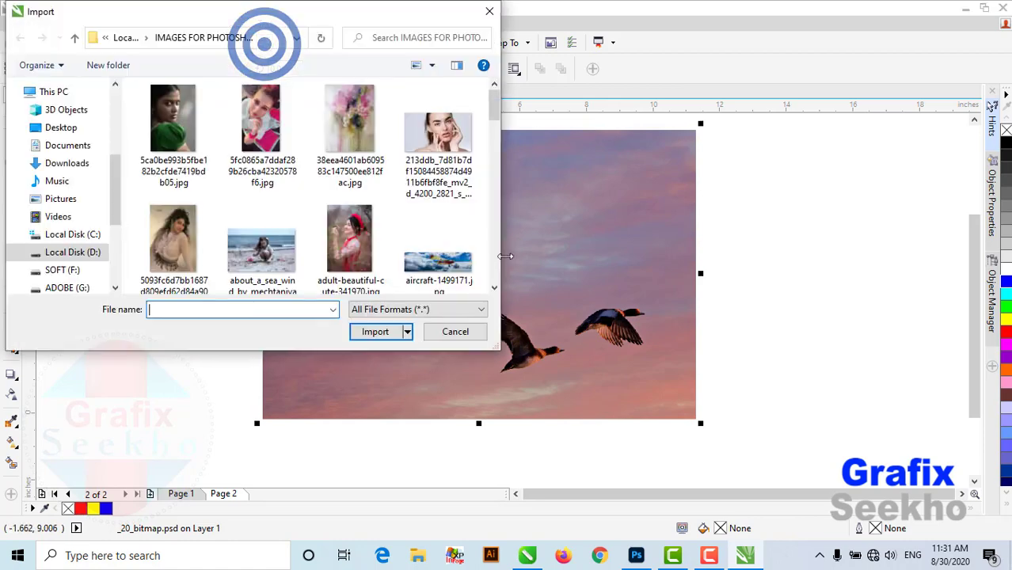
scroll(284, 251, "down", 2)
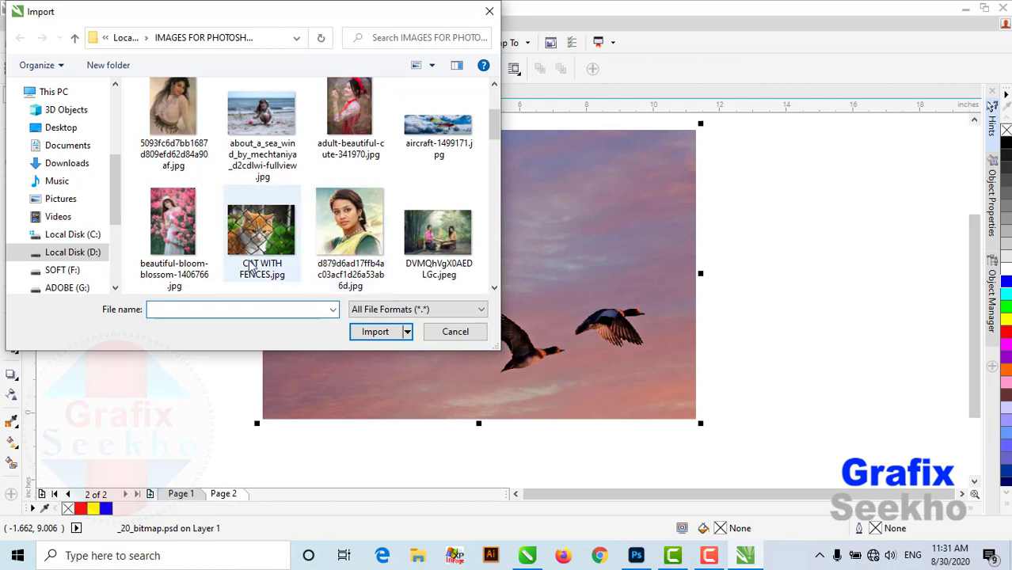
scroll(237, 261, "down", 2)
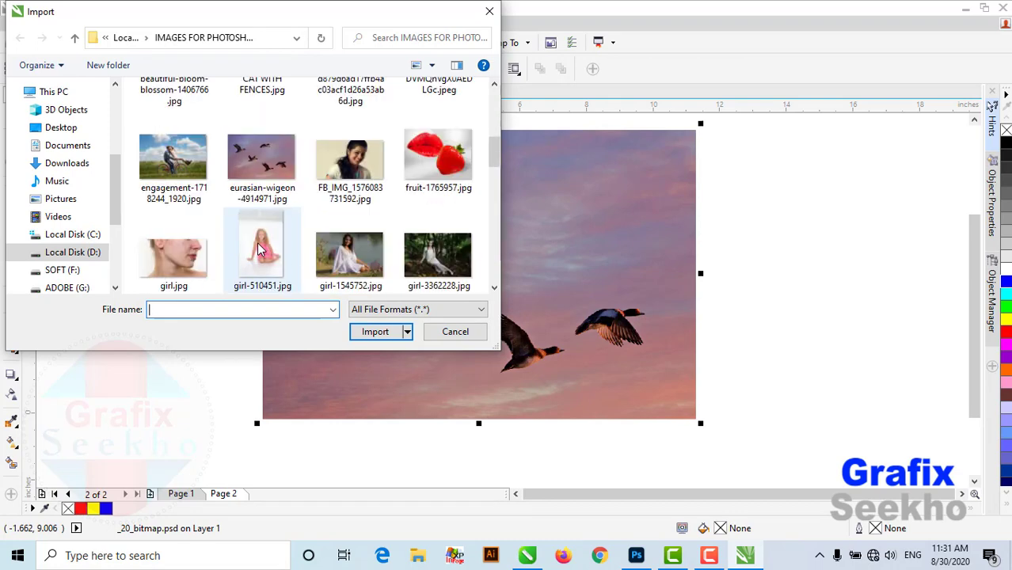
scroll(294, 265, "down", 1)
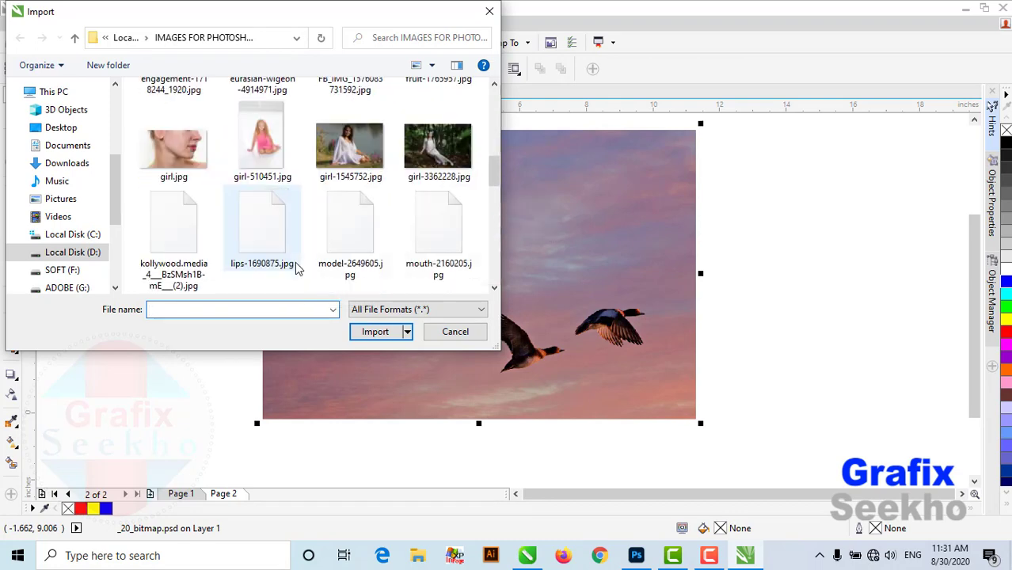
scroll(297, 269, "down", 1)
left_click(202, 244)
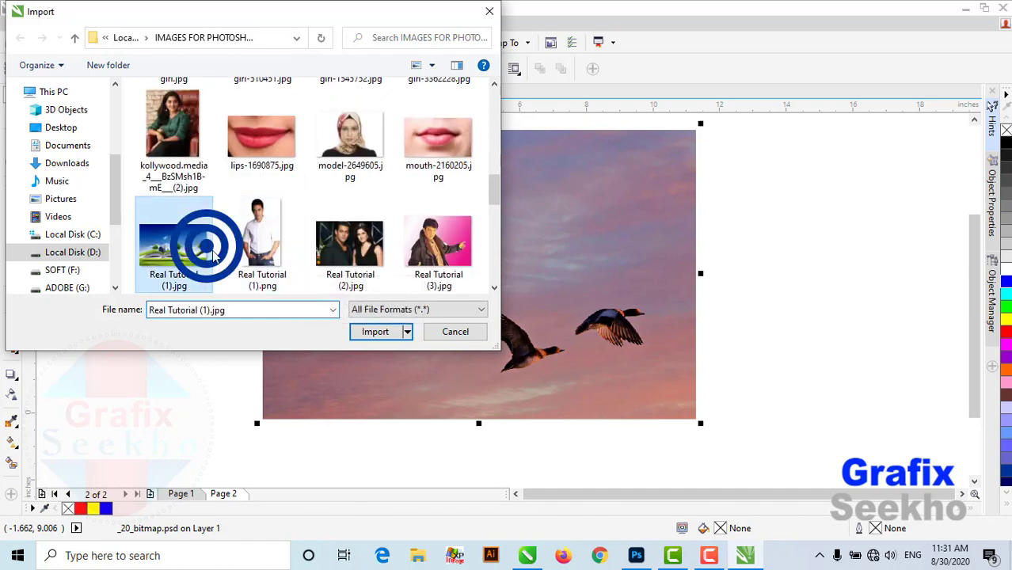
left_click(375, 333)
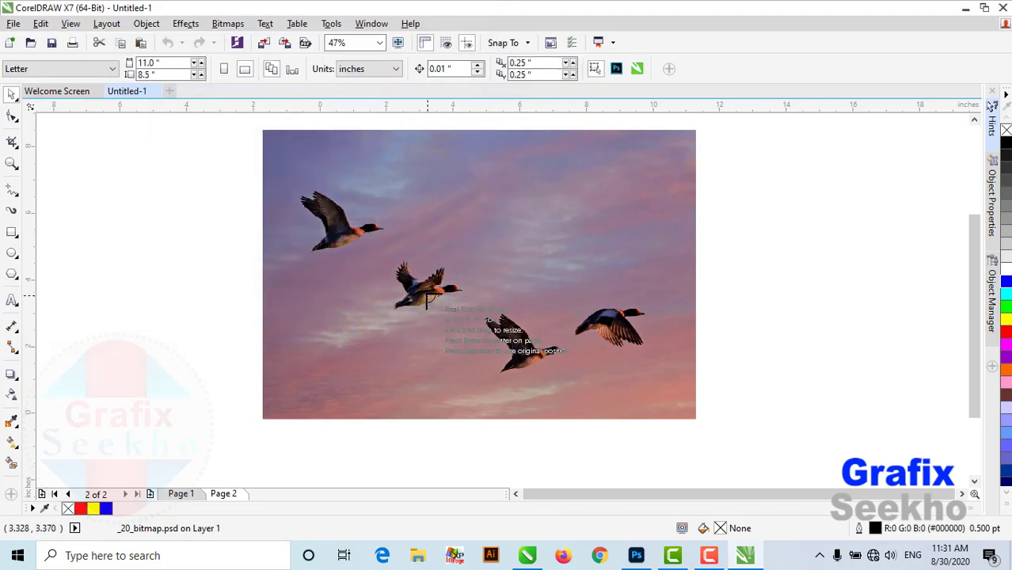
left_click(228, 203)
left_click(543, 230)
key("Delete")
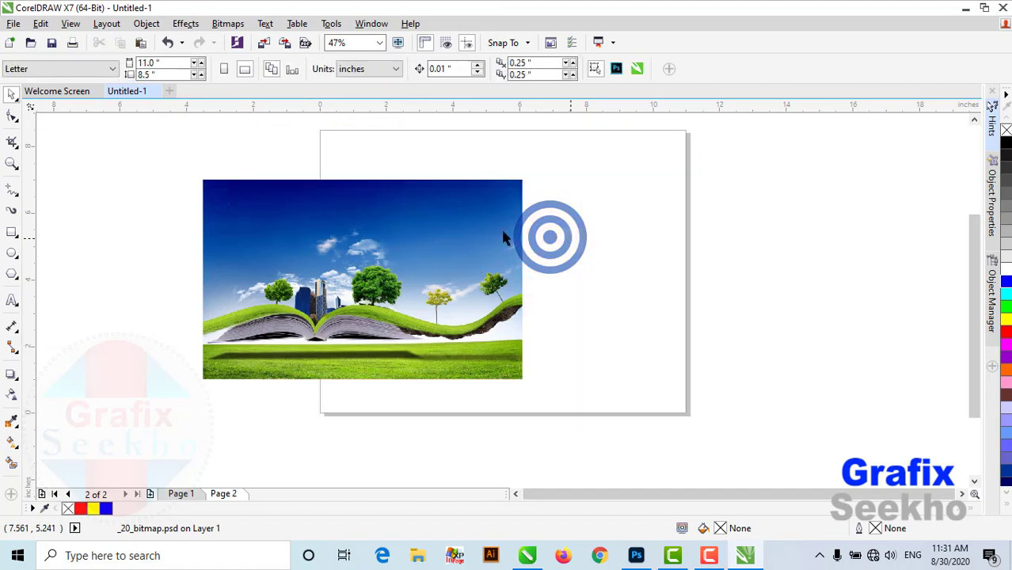
- Enlarge the open-book landscape photo to about 143.7% and move it over Page 2
left_click(444, 222)
left_click_drag(527, 384, 735, 471)
left_click_drag(500, 333, 589, 297)
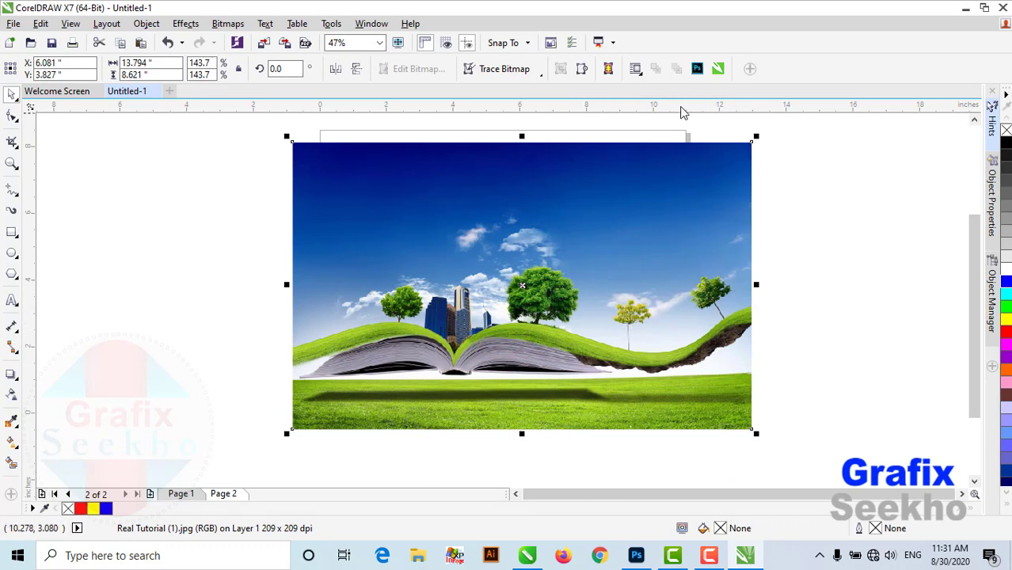
- Send the open-book landscape photo to Photoshop for editing and switch to Photoshop
left_click(697, 70)
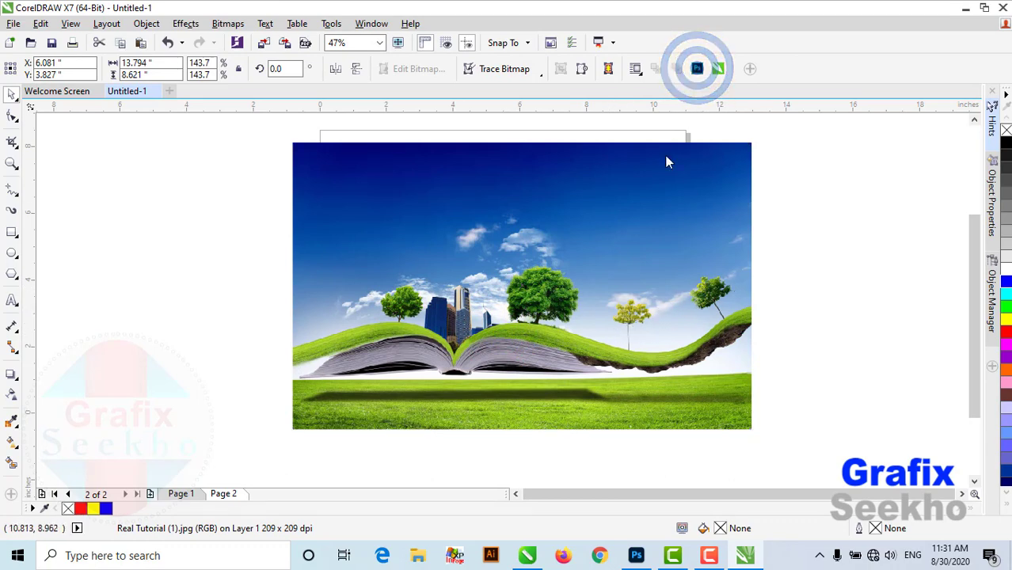
key("Escape")
left_click(635, 555)
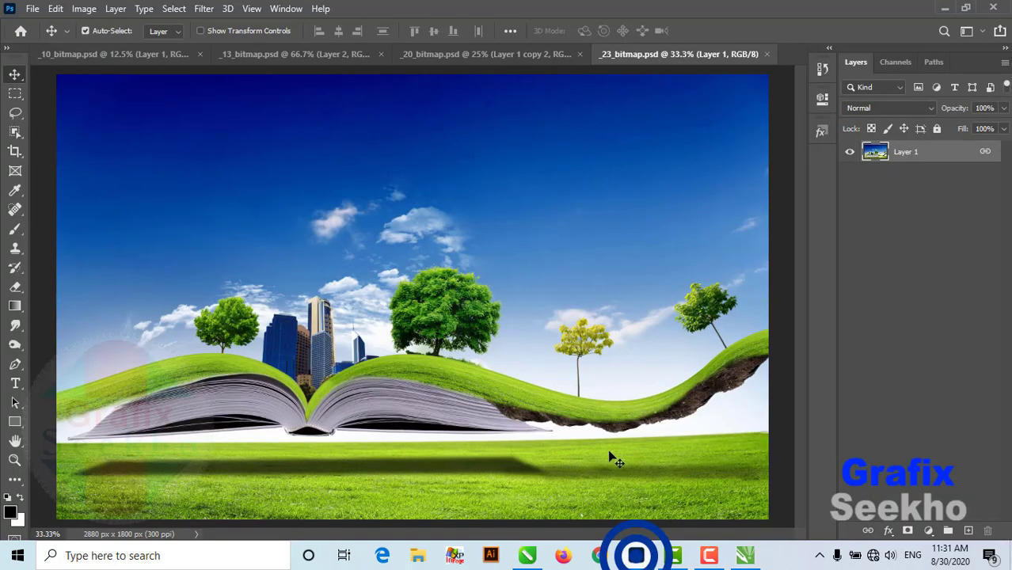
- Remove the yellow tree's crown using a rectangular selection and Content-Aware Fill output to a new layer
left_click(51, 31)
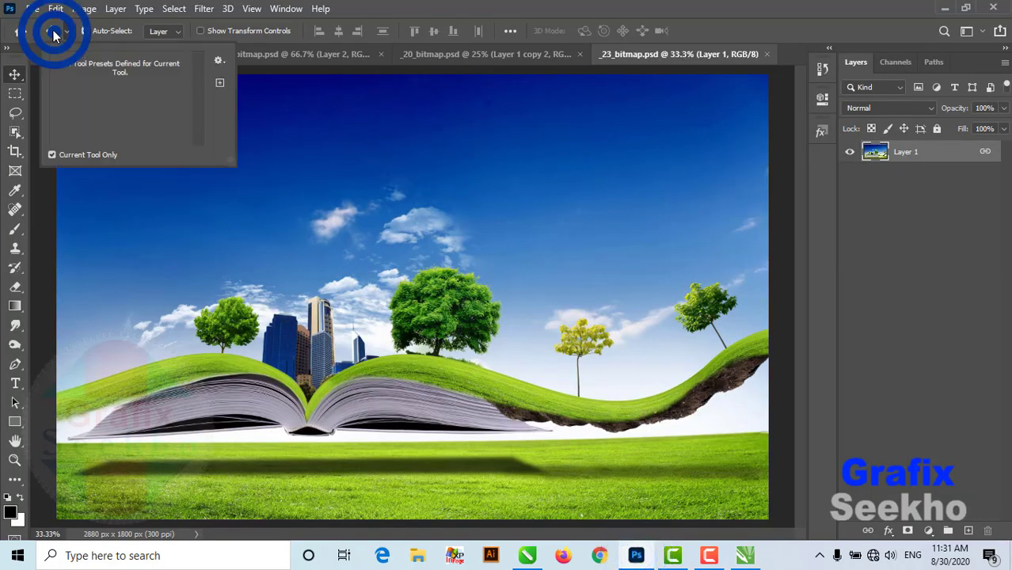
left_click(54, 10)
left_click(13, 95)
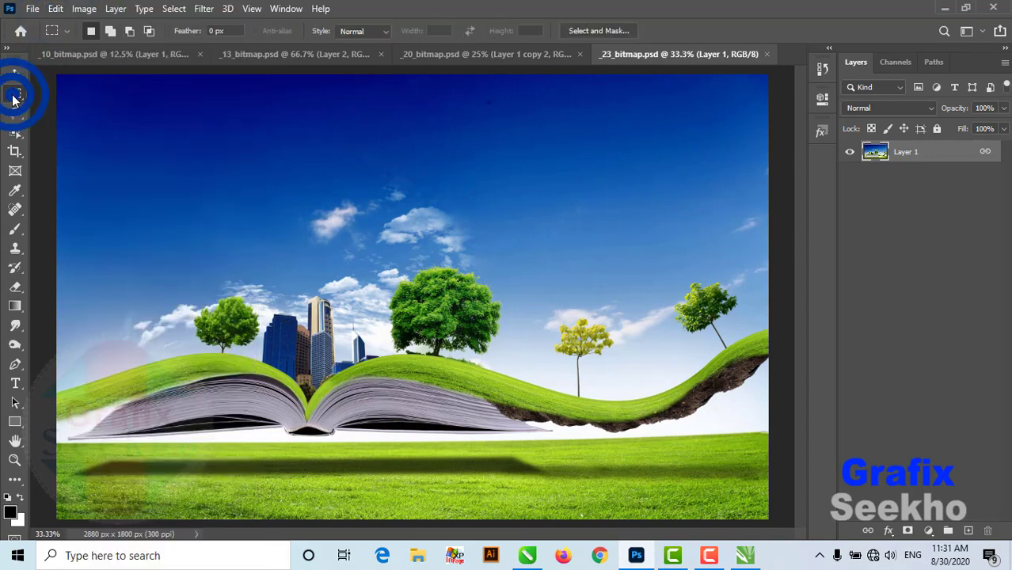
left_click_drag(535, 317, 622, 372)
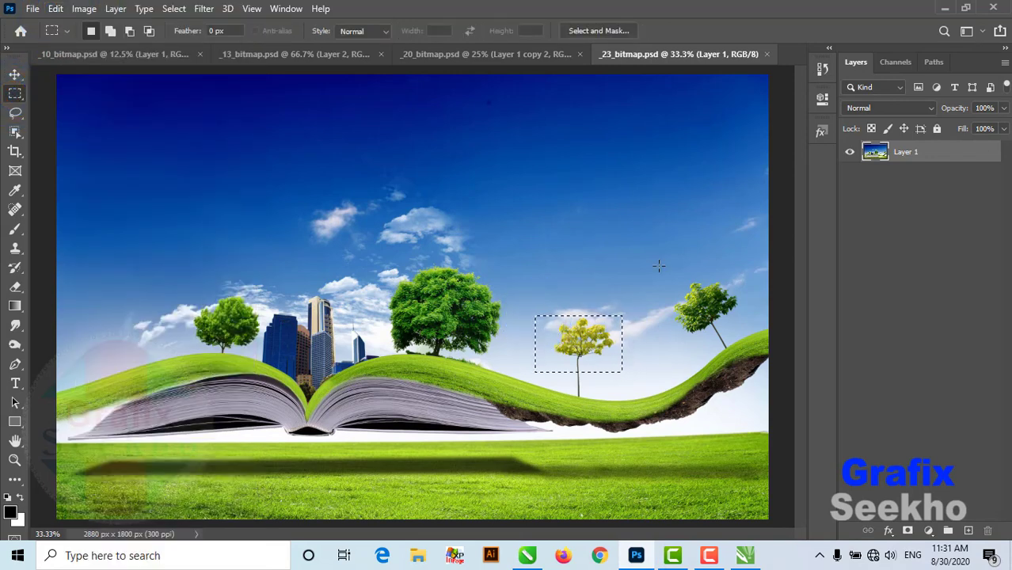
left_click(55, 9)
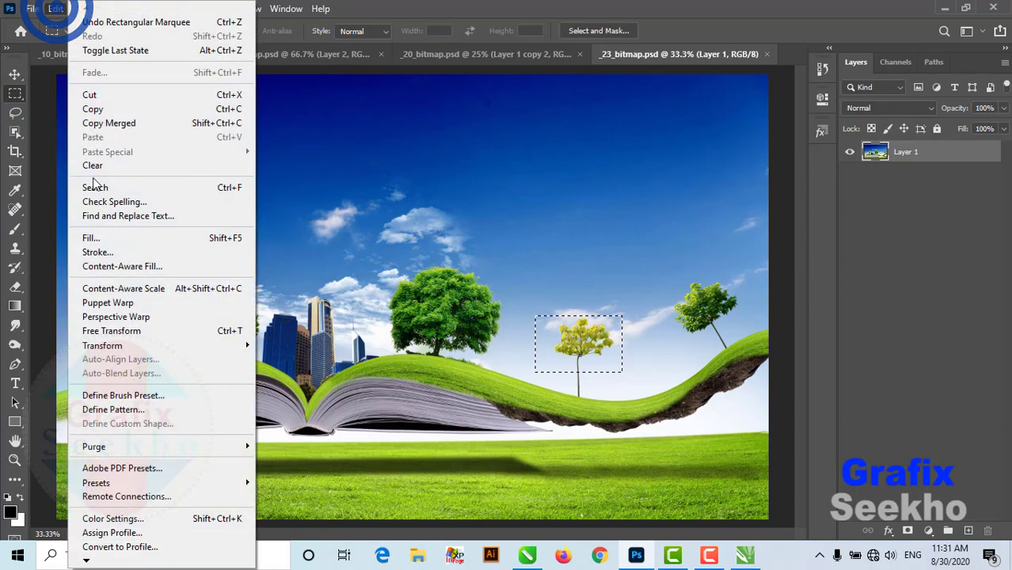
left_click(122, 266)
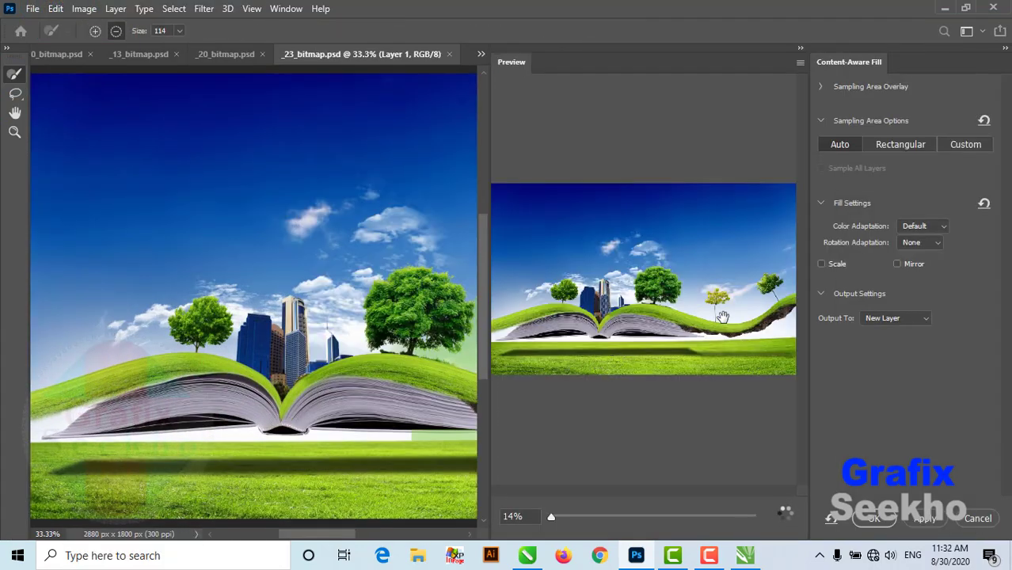
scroll(732, 315, "up", 3)
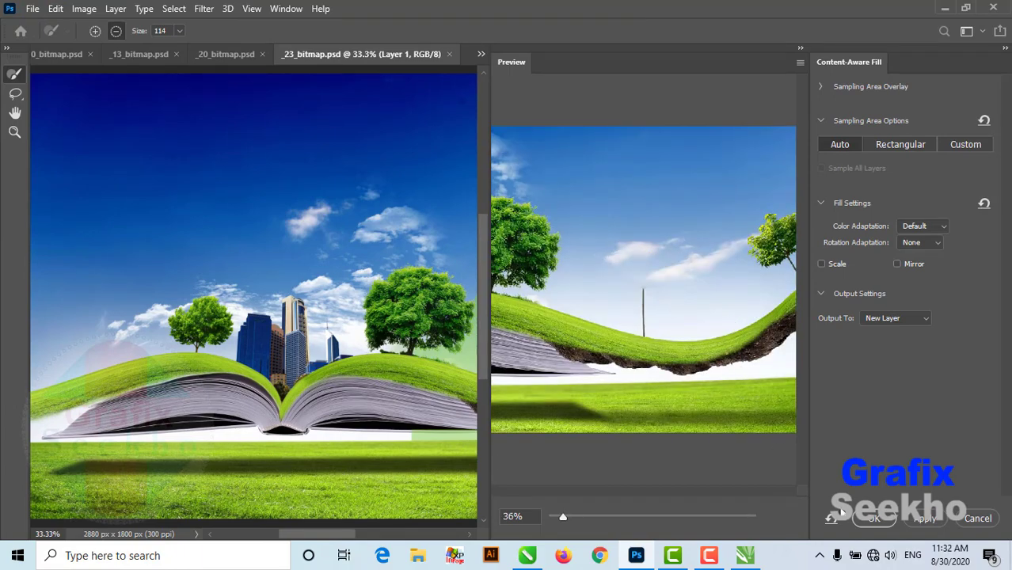
left_click(873, 517)
- Select the rightmost tree's crown on Layer 1 and remove it with Content-Aware Fill output to a new layer
left_click(55, 9)
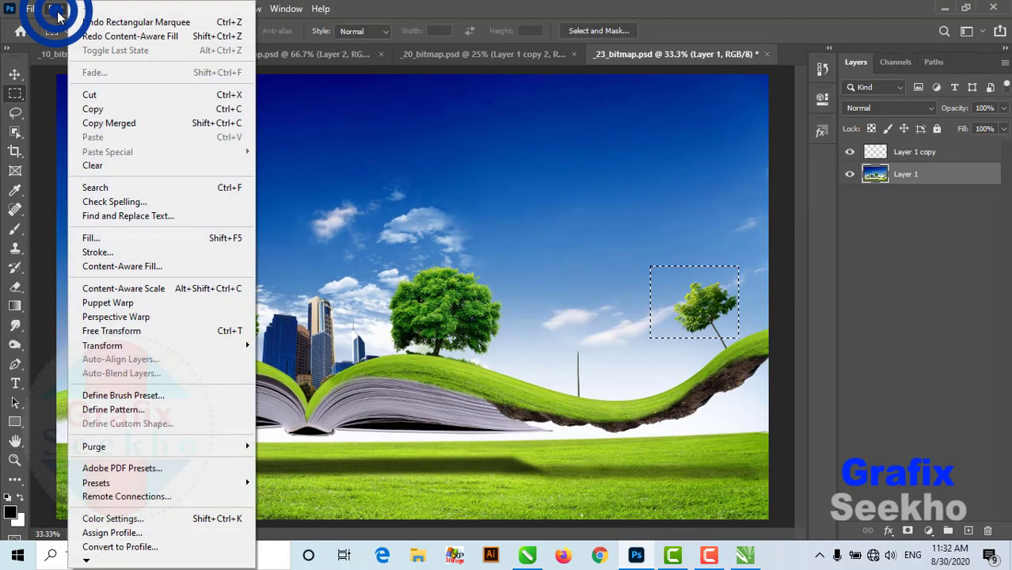
left_click(104, 266)
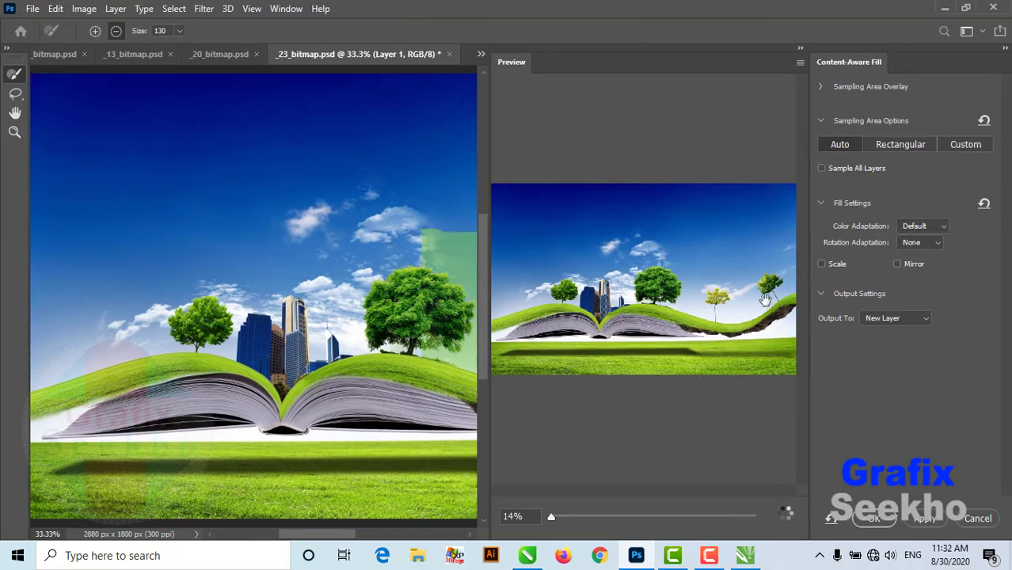
scroll(765, 299, "up", 4)
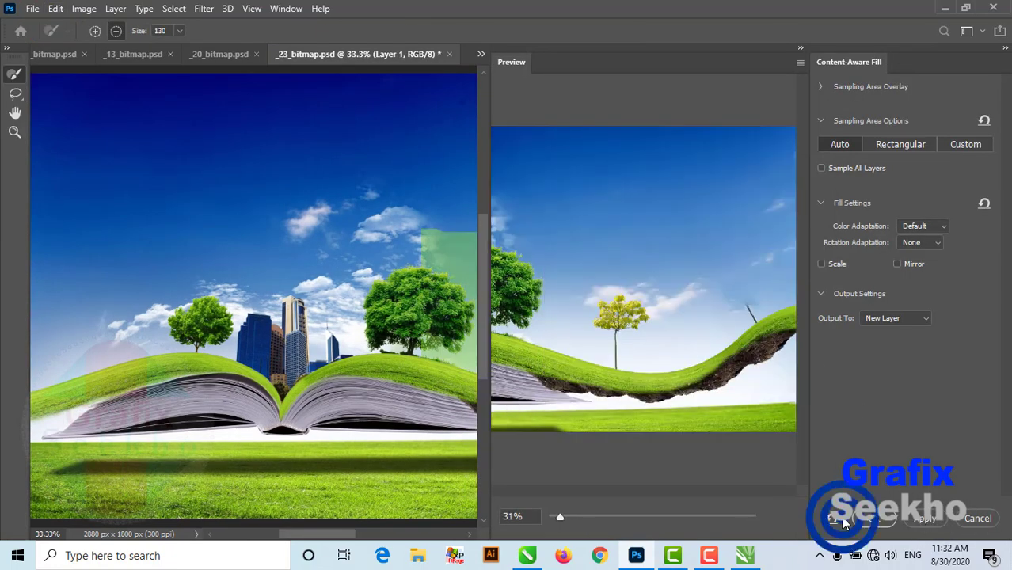
left_click(873, 516)
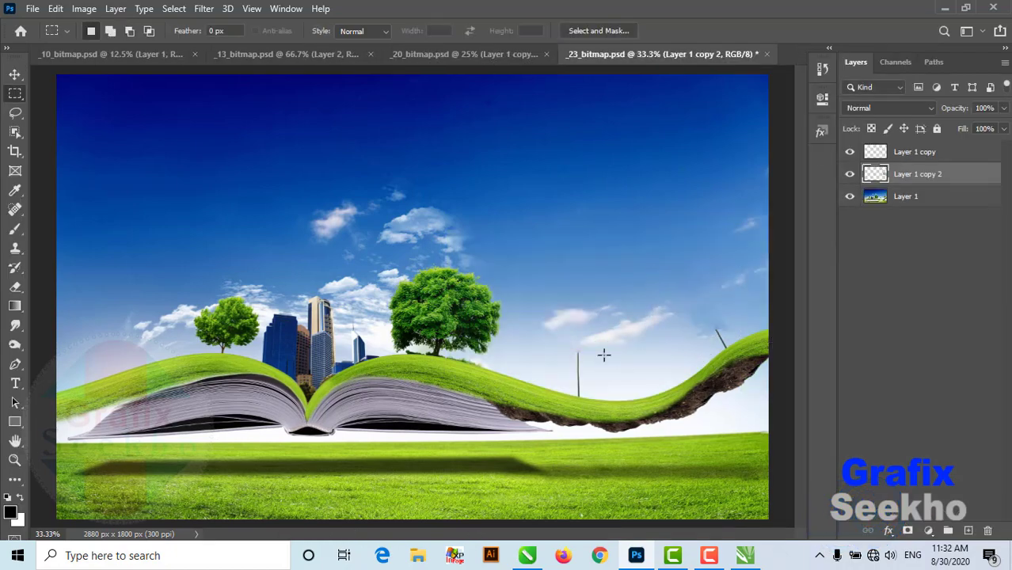
- Hide Layer 1 copy and Layer 1 copy 2, and erase the yellow and rightmost trees on Layer 1 with the Spot Healing Brush
scroll(563, 414, "up", 3)
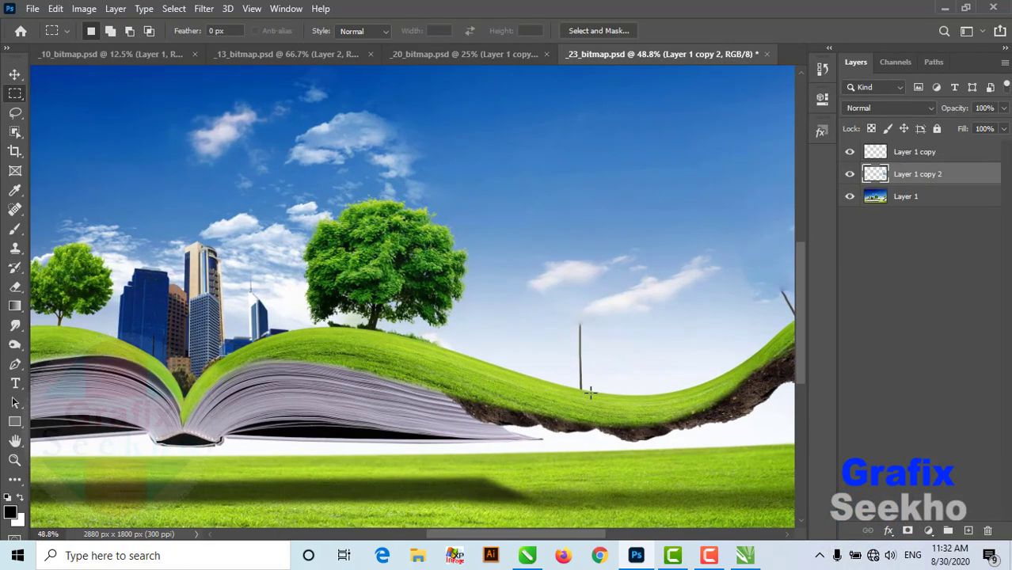
scroll(580, 335, "up", 2)
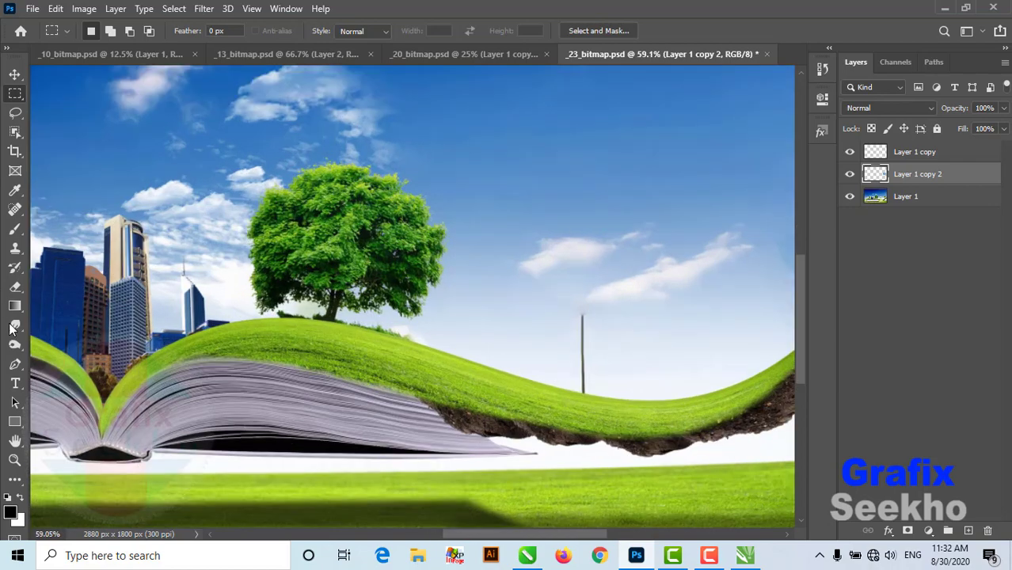
left_click(14, 207)
left_click(52, 207)
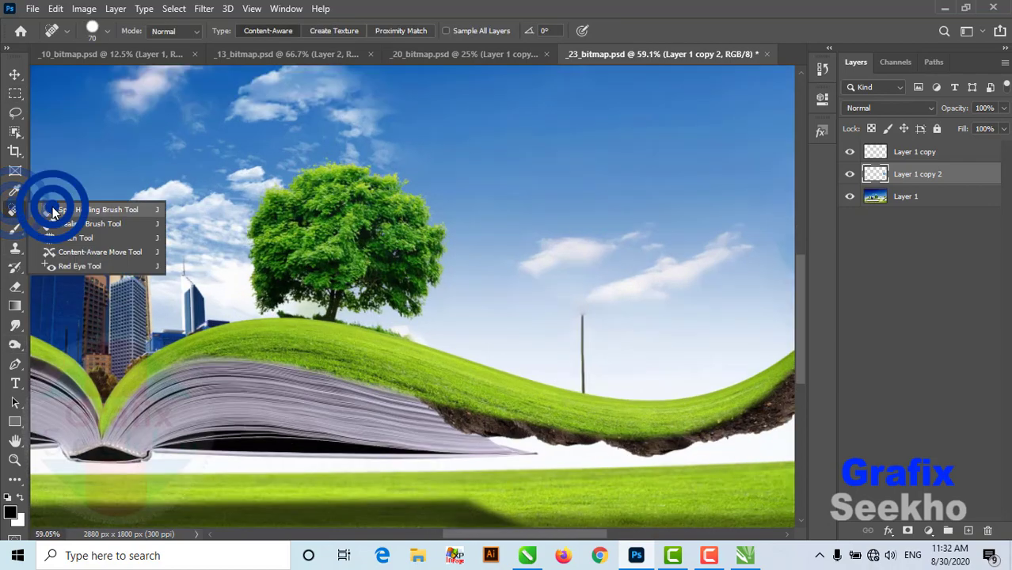
left_click(583, 378)
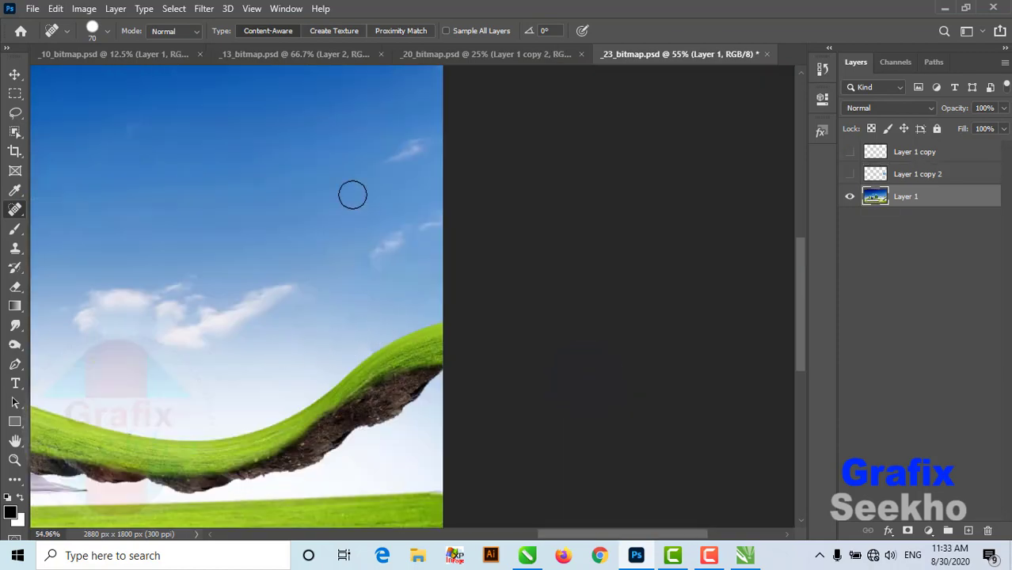
- Remove the small tree beside the skyscrapers from Layer 1 with the Spot Healing Brush, and save the file
scroll(352, 195, "down", 8)
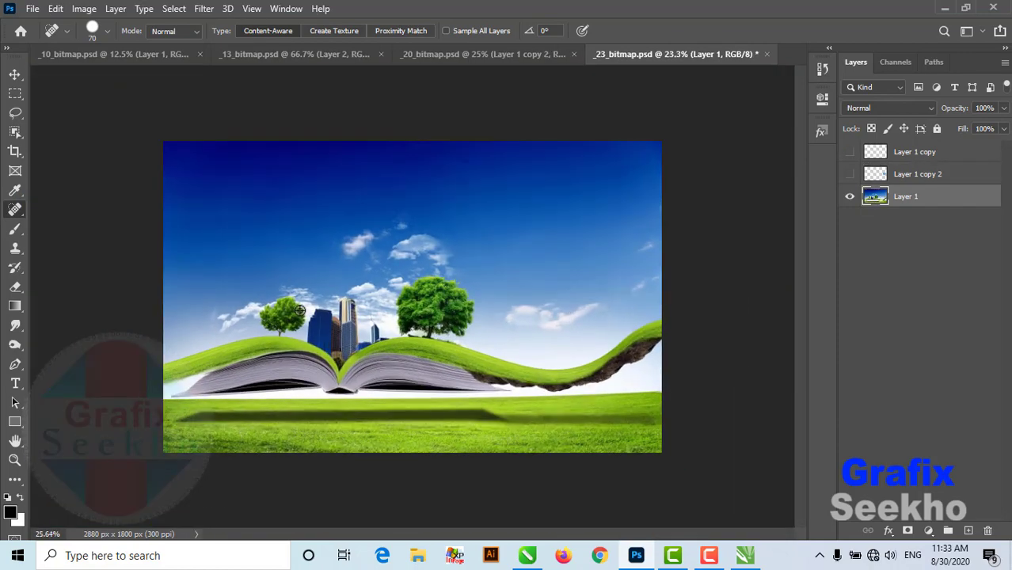
scroll(321, 310, "up", 5)
mouse_move(158, 349)
left_mouse_down()
mouse_move(178, 363)
mouse_move(220, 339)
left_mouse_up()
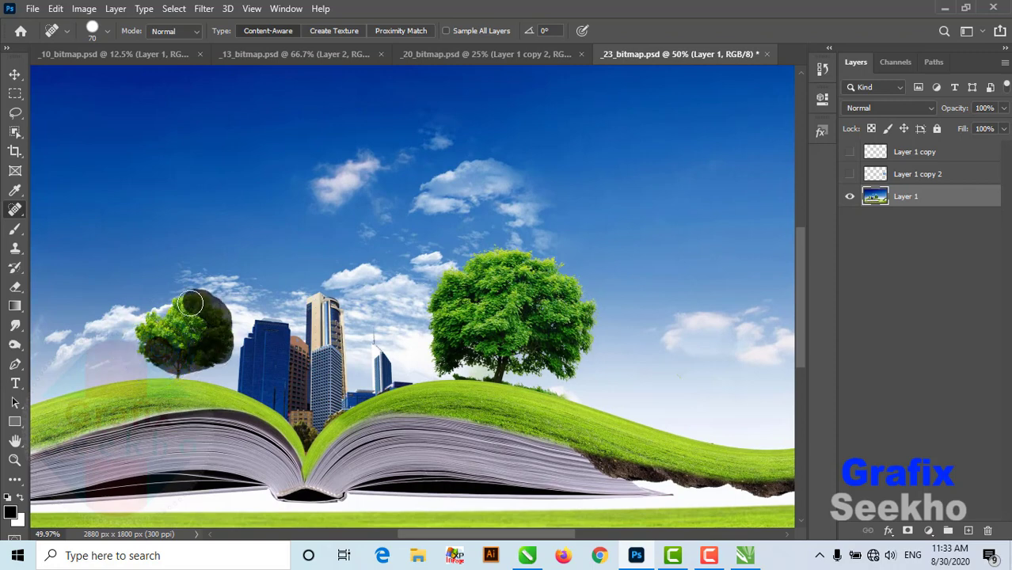
left_click_drag(191, 303, 189, 336)
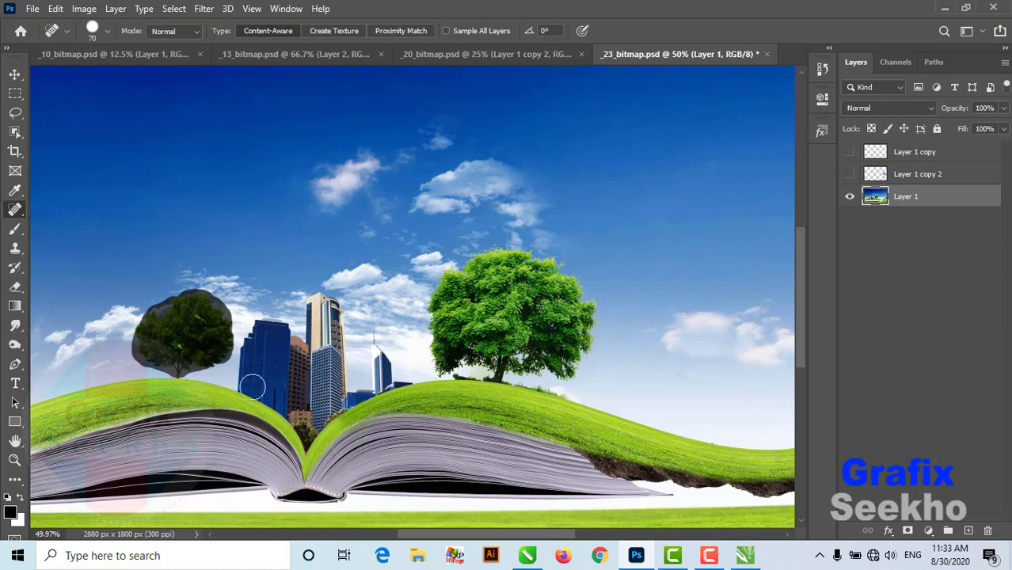
left_click_drag(245, 386, 243, 383)
left_click(185, 341)
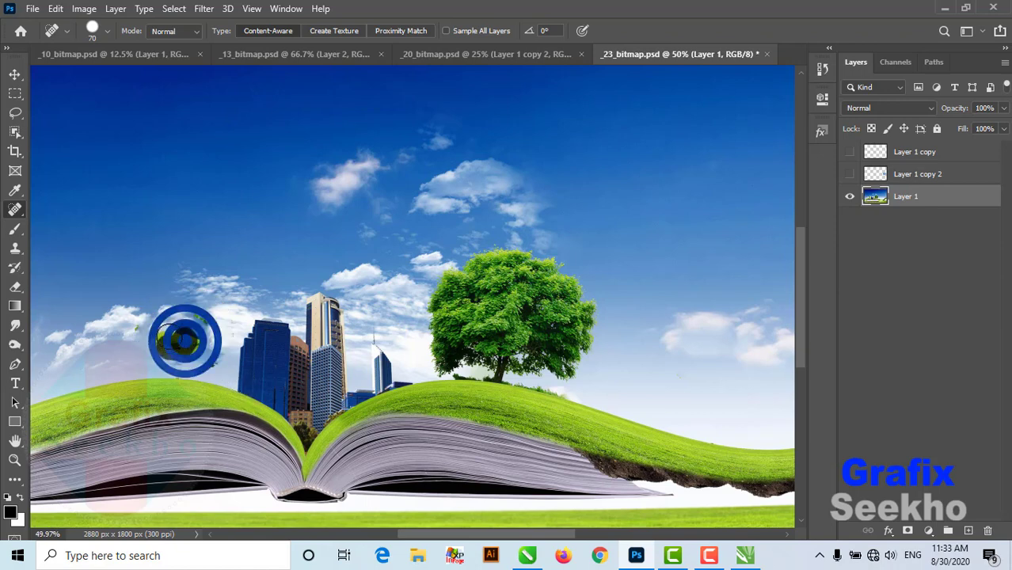
left_click(204, 361)
left_click(154, 336)
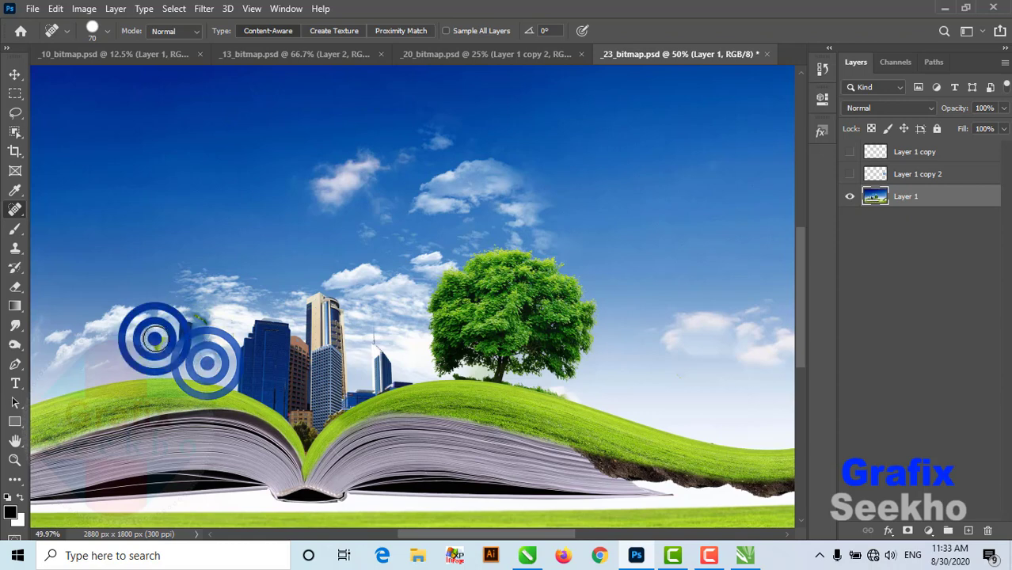
mouse_move(187, 321)
left_mouse_down()
mouse_move(203, 331)
mouse_move(200, 321)
left_mouse_up()
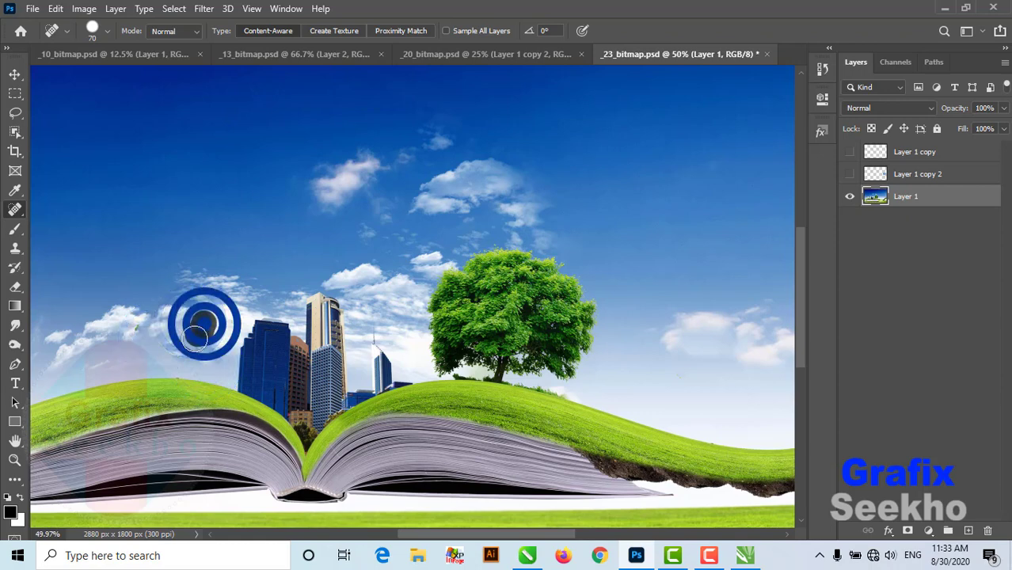
left_click(204, 358)
left_click(182, 368)
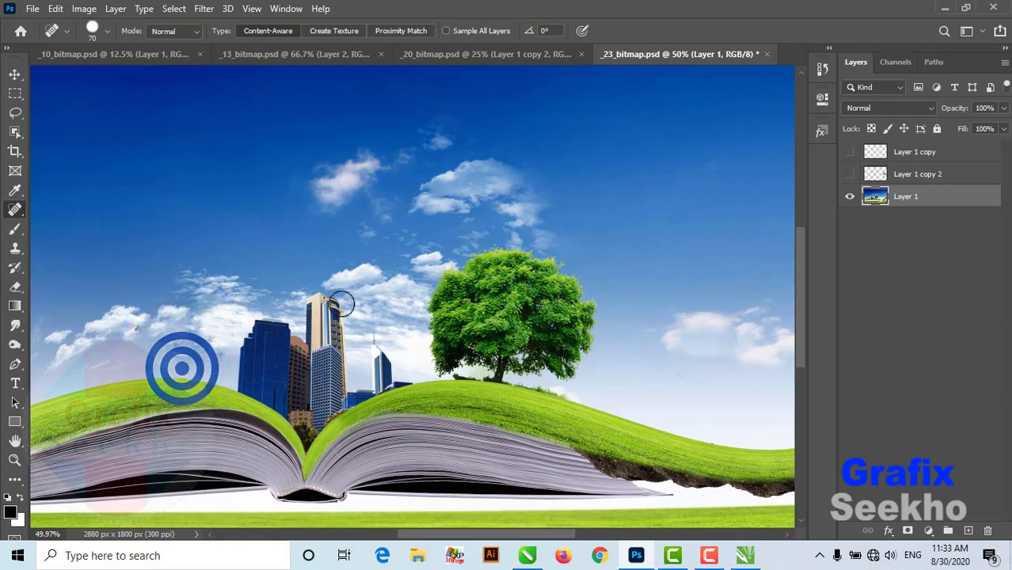
scroll(630, 273, "down", 5)
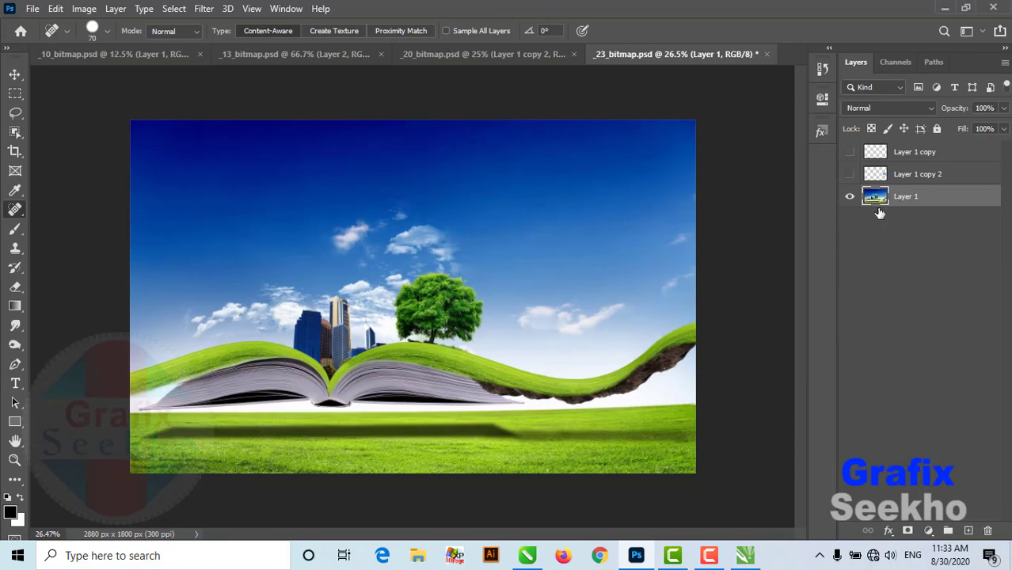
key("ctrl+s")
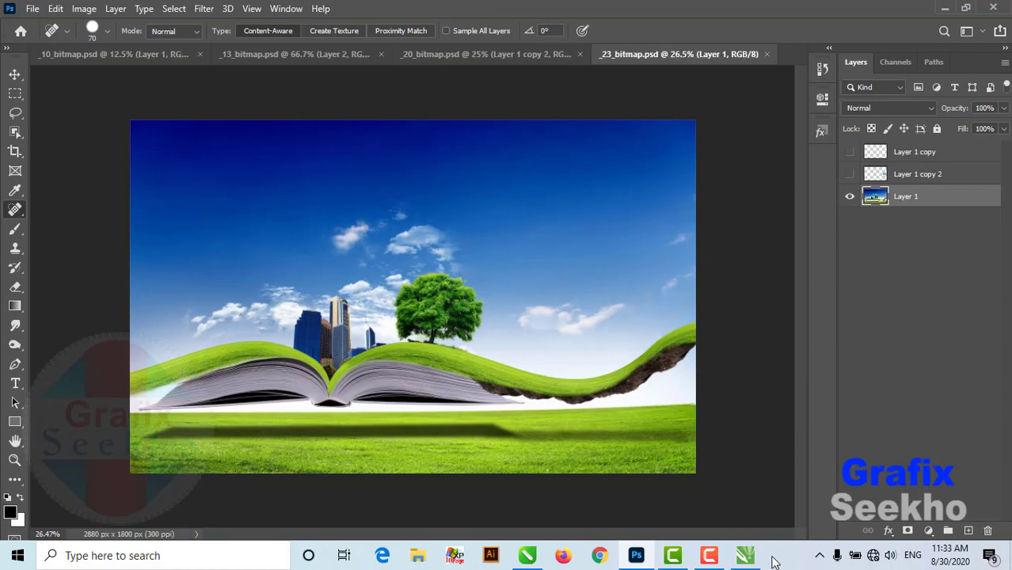
- Switch to CorelDRAW and update the open-book landscape photo with the version edited in Photoshop
left_click(745, 555)
left_click(602, 253)
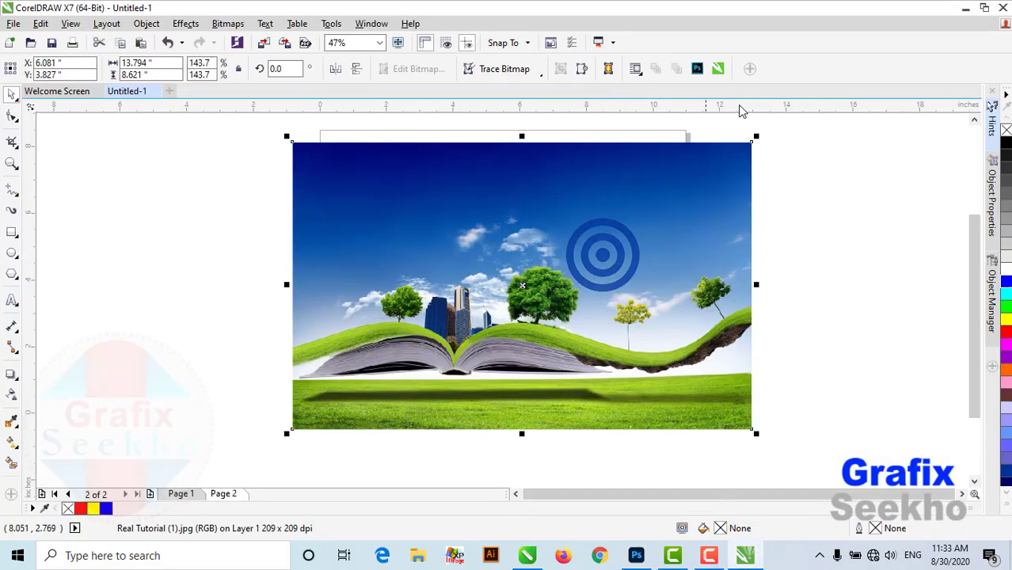
left_click(716, 70)
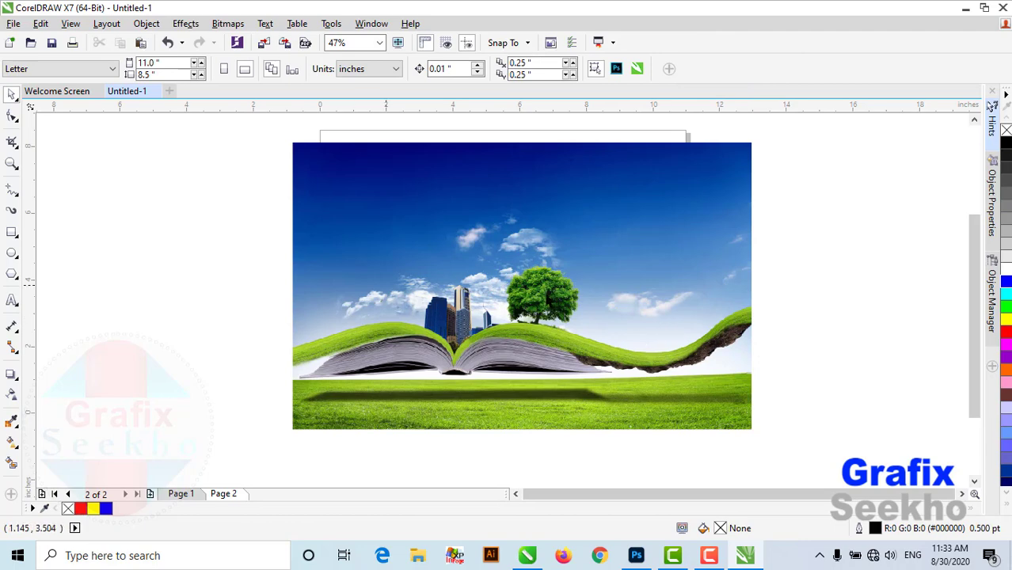
left_click(624, 298)
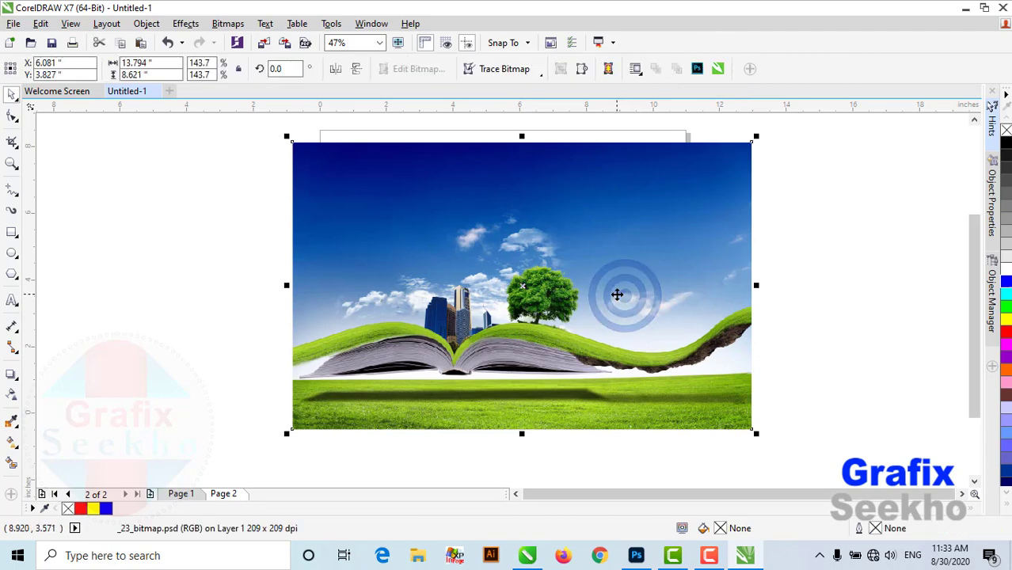